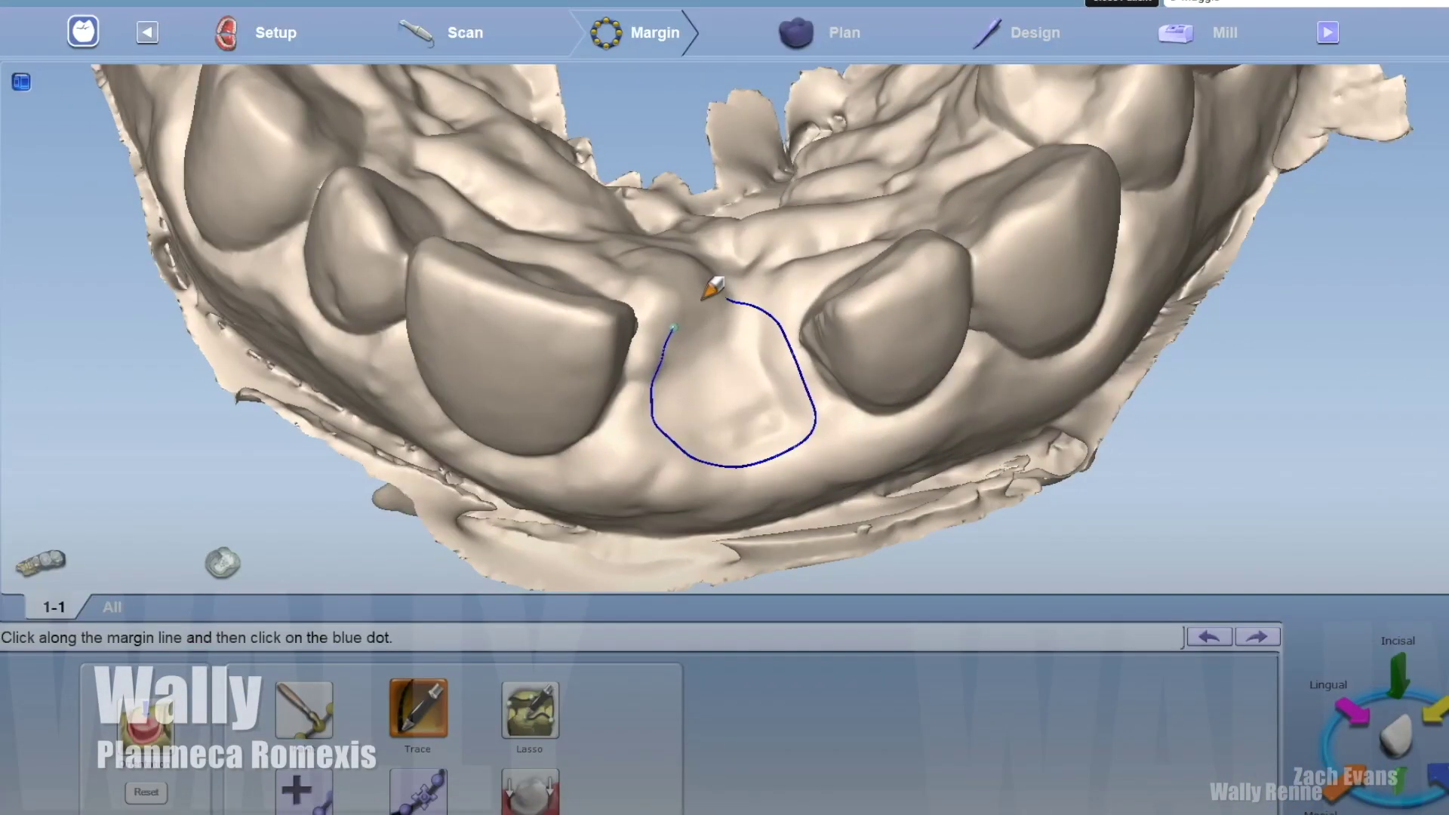
Step: Close the preparation margin and trace the pre-op tooth outline
click(706, 341)
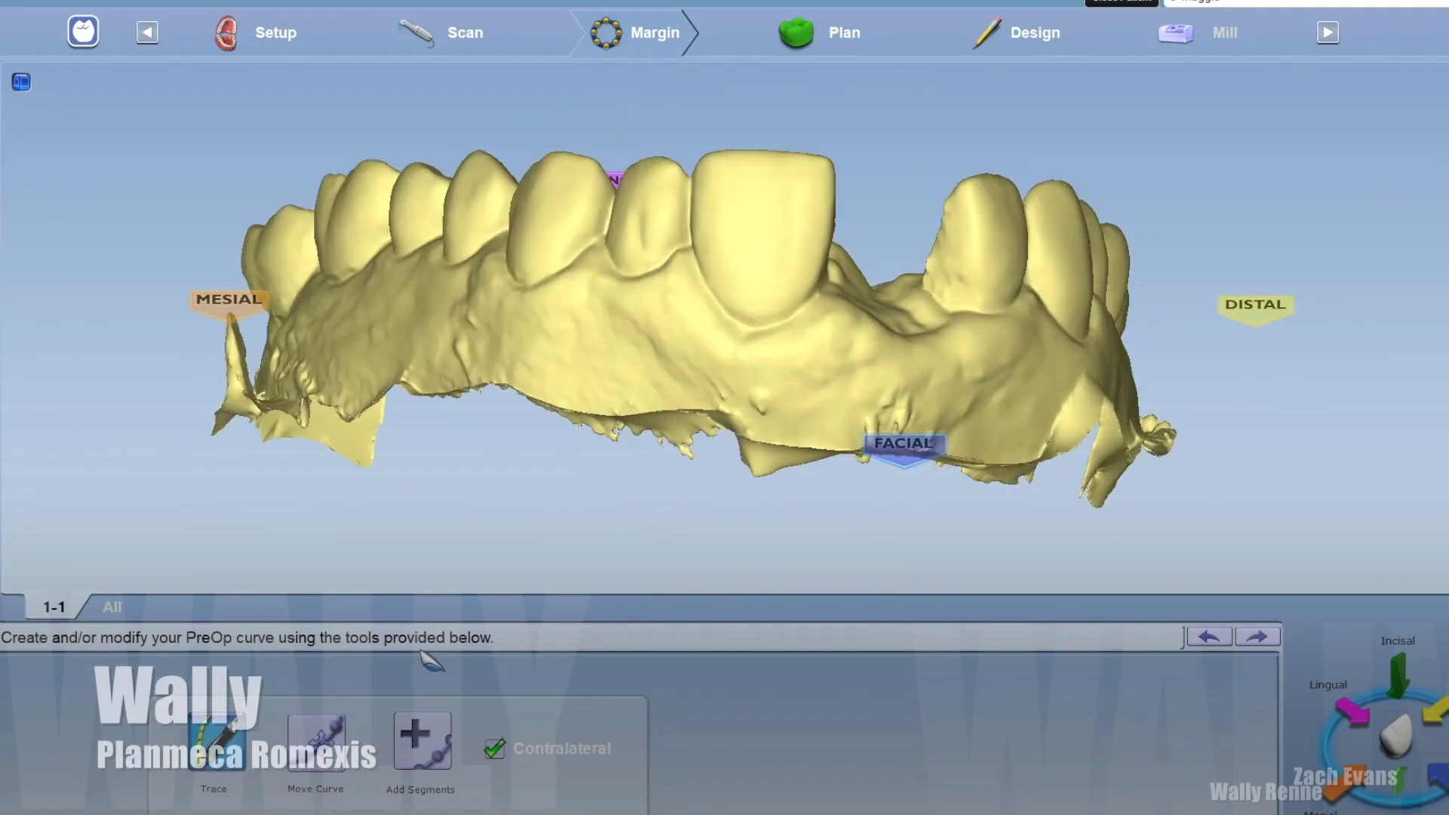
click(215, 741)
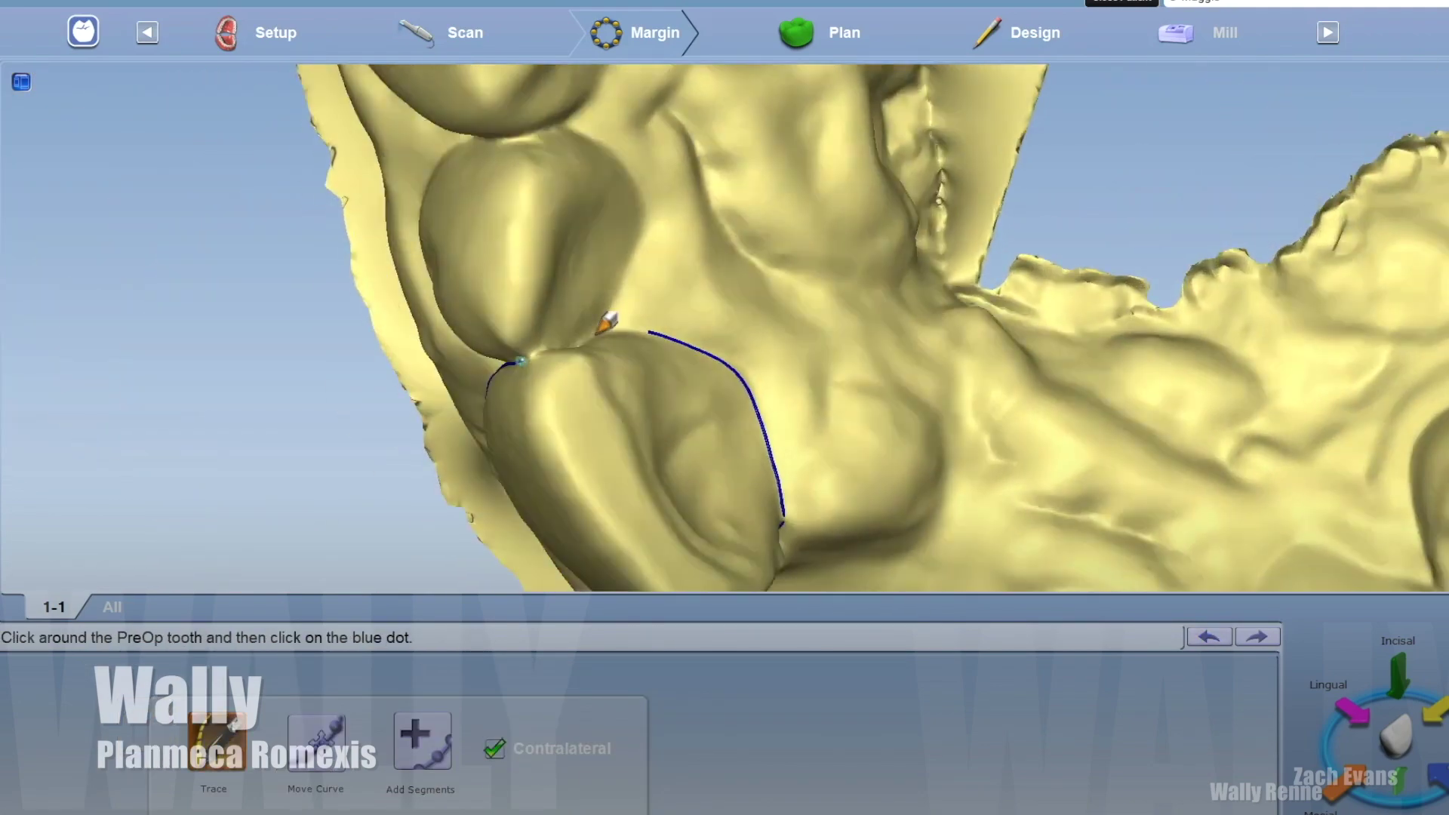
click(521, 361)
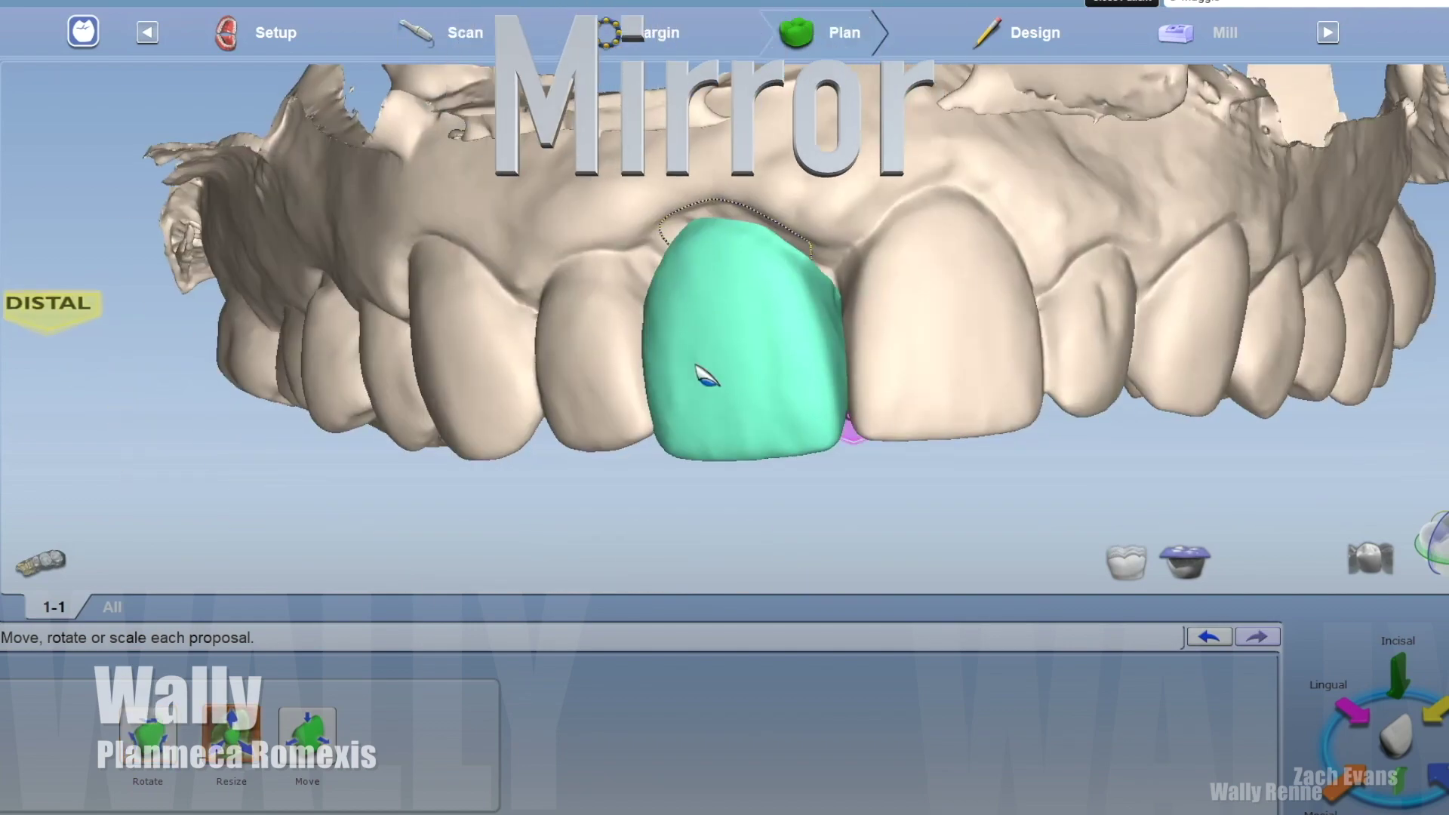
Step: Accept the mirrored crown proposal with Move and generate the design
click(307, 729)
right_drag(947, 383, 1223, 462)
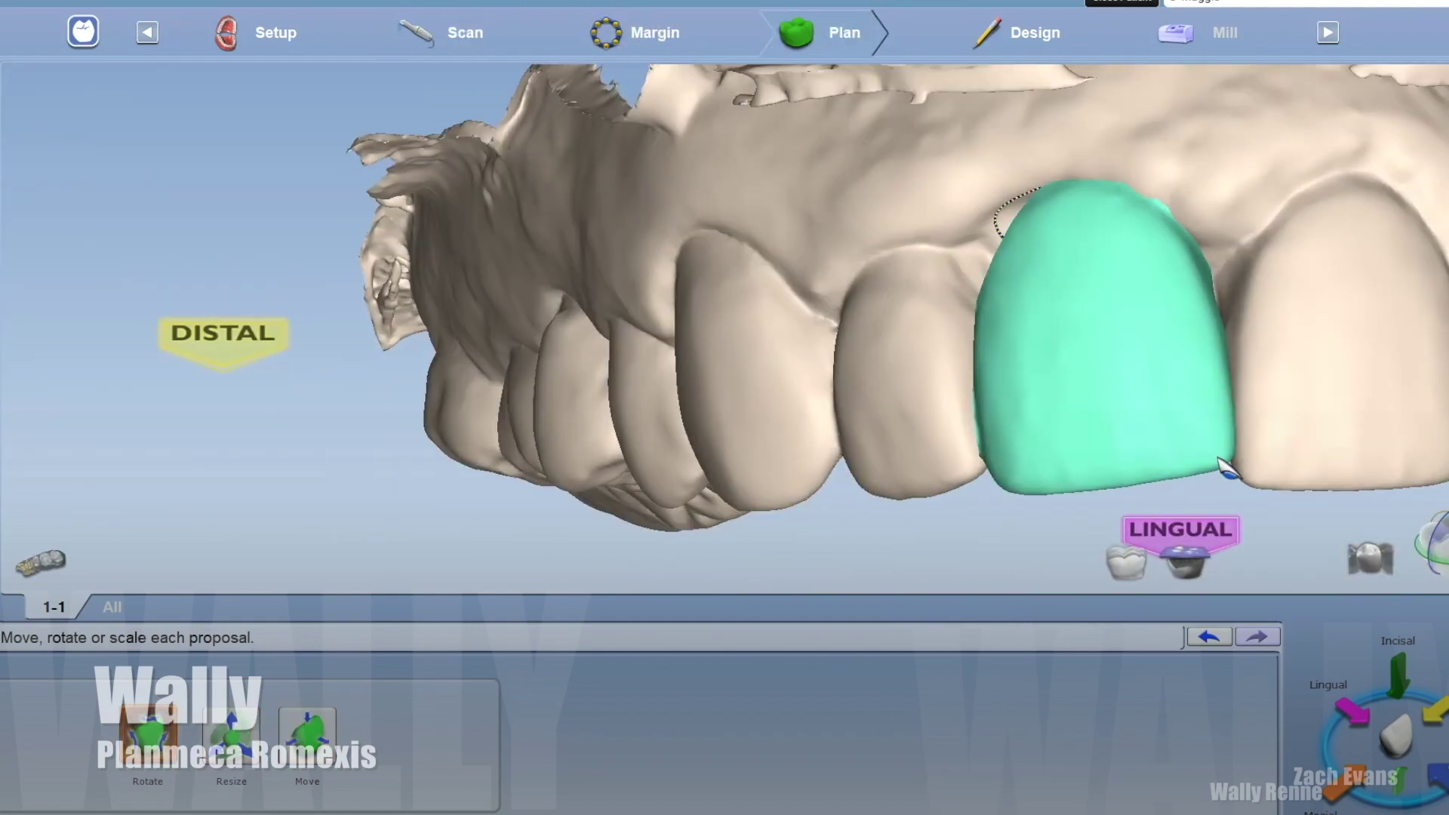
right_drag(480, 669, 1042, 278)
click(1066, 44)
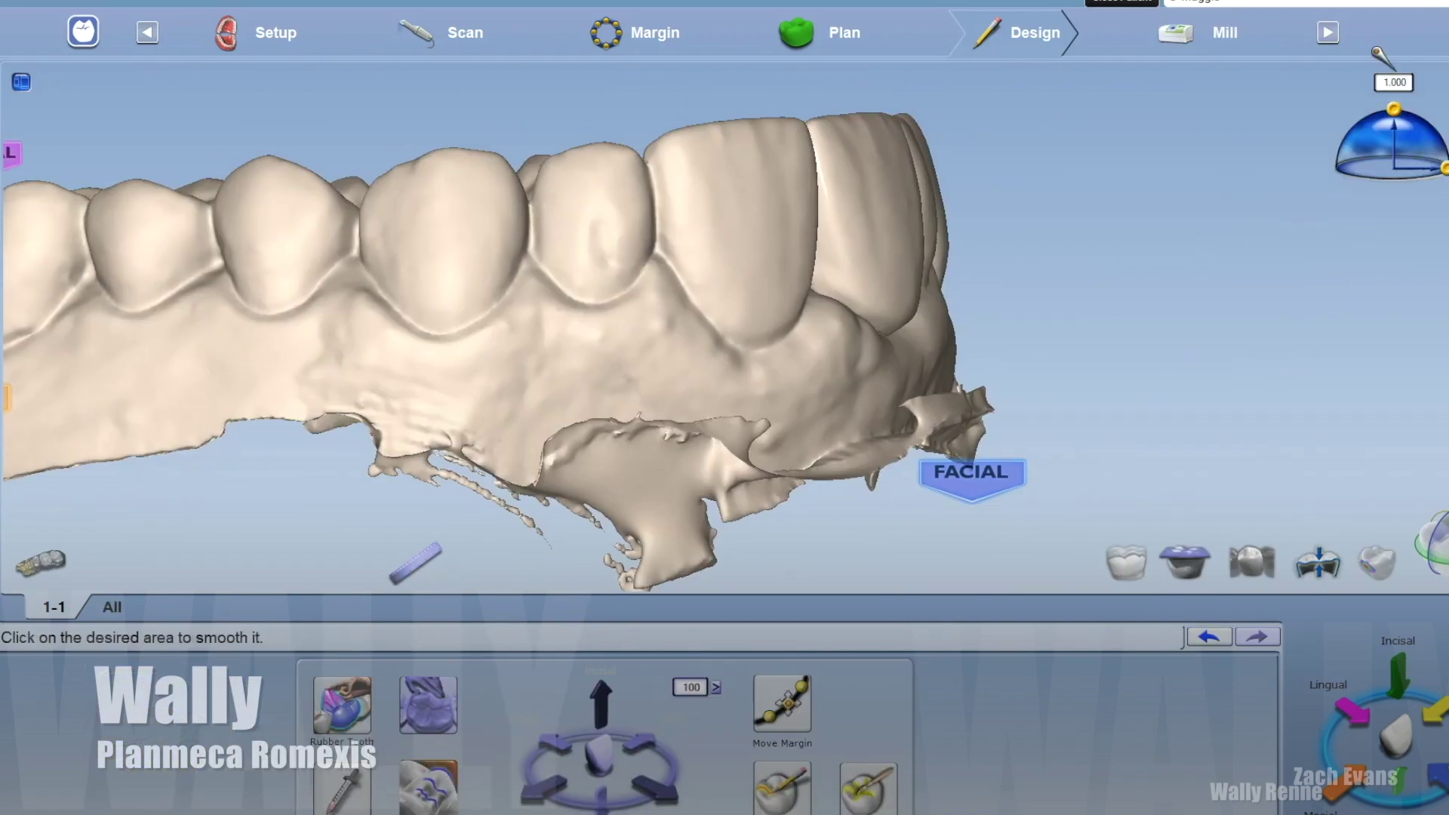
Step: Hide the contact colour map and view the full arch in cross-section against occlusion
right_drag(1035, 259, 511, 86)
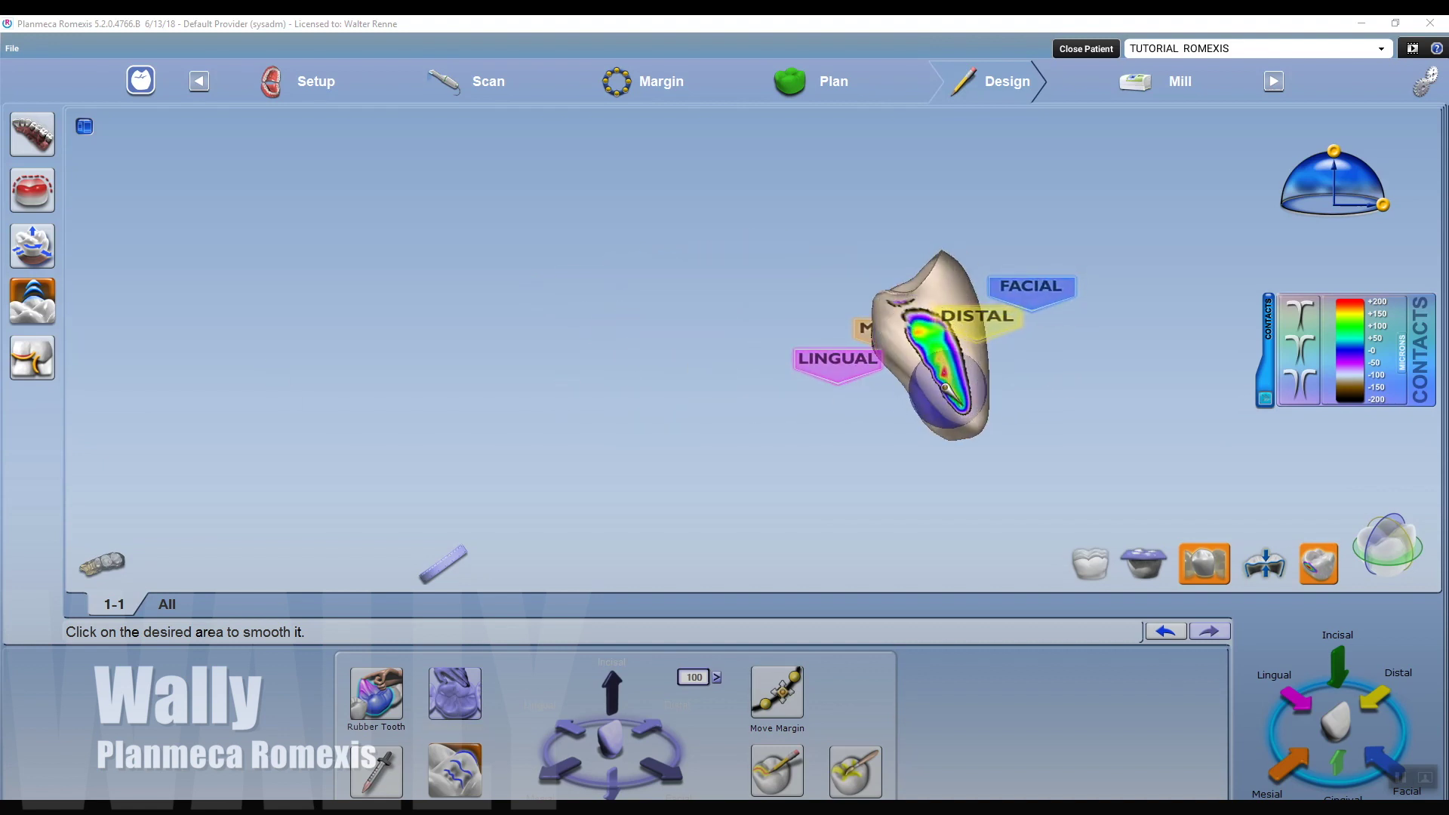
click(1302, 564)
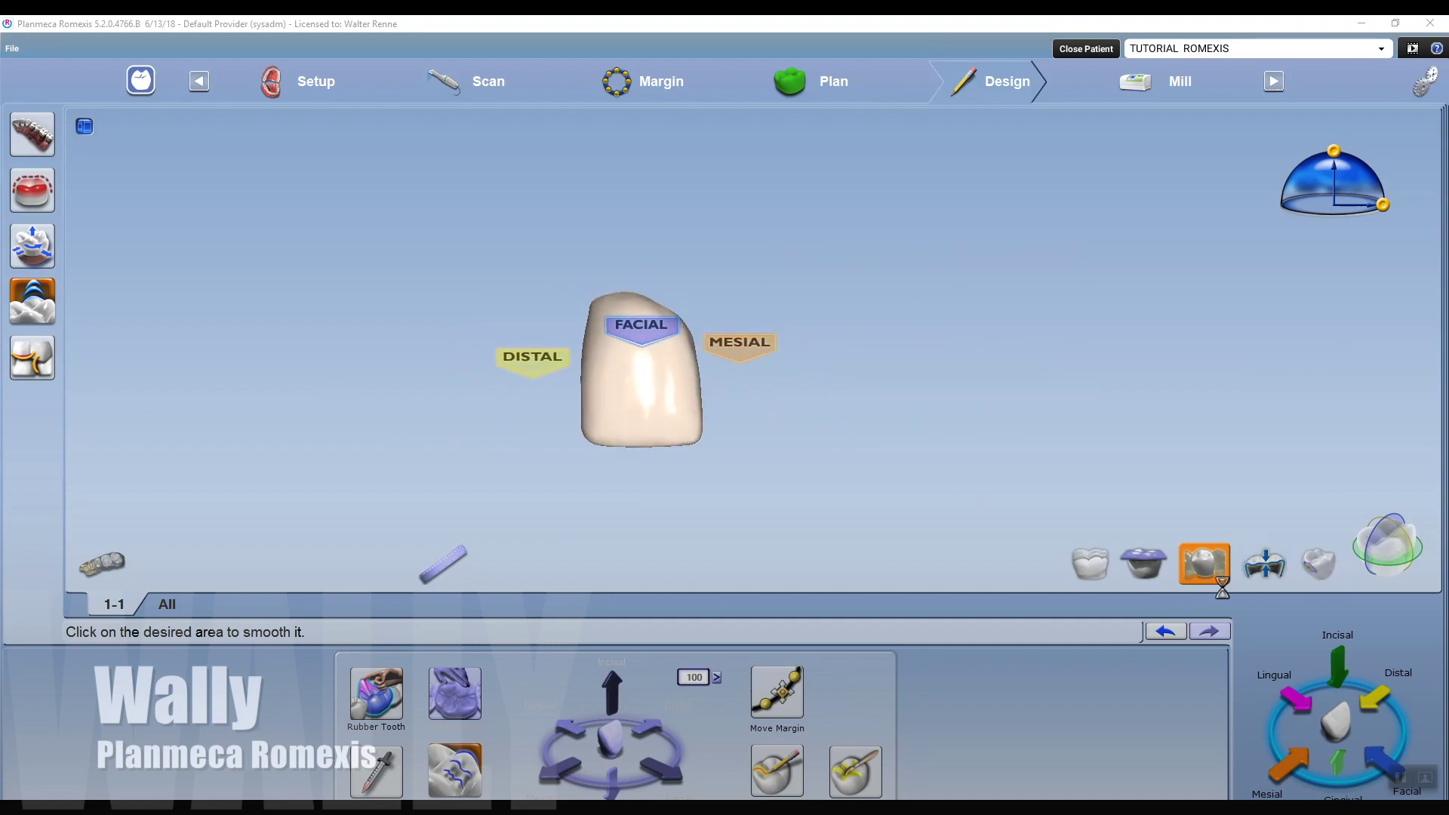
click(1144, 565)
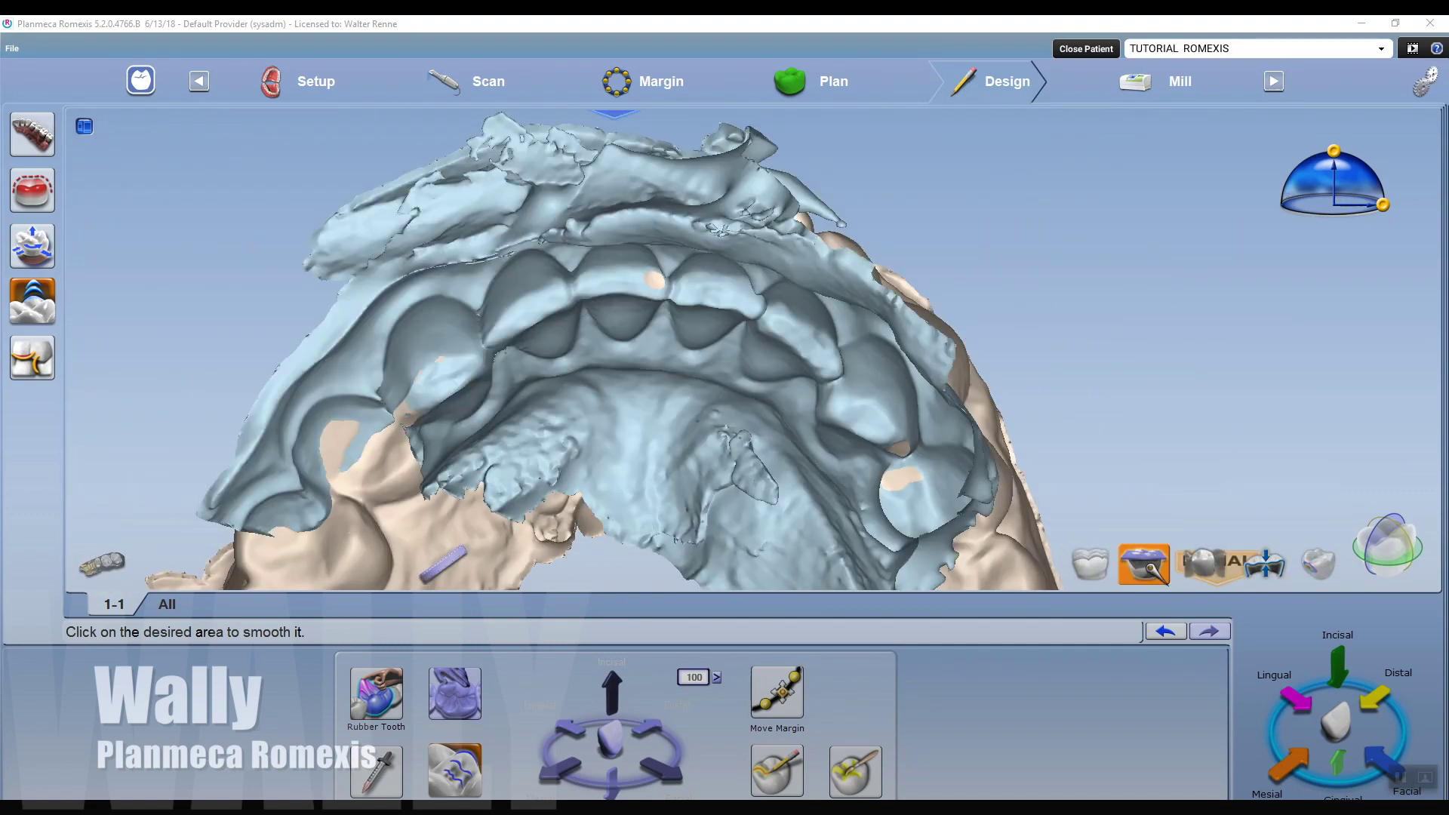
click(1387, 545)
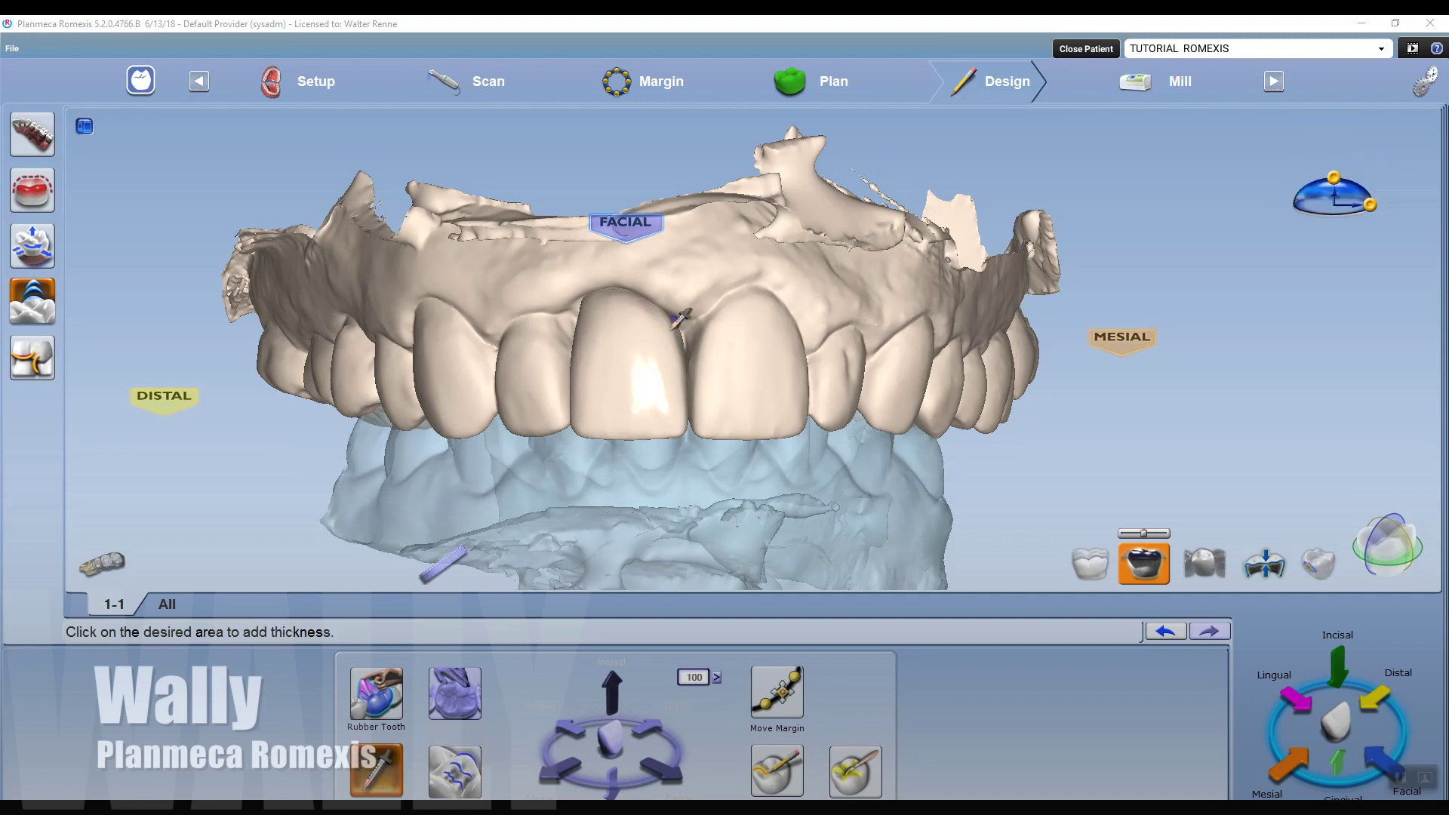
Step: Paint a feature along the incisor's cervical edge and smooth the crown
scroll(687, 310, up, 2)
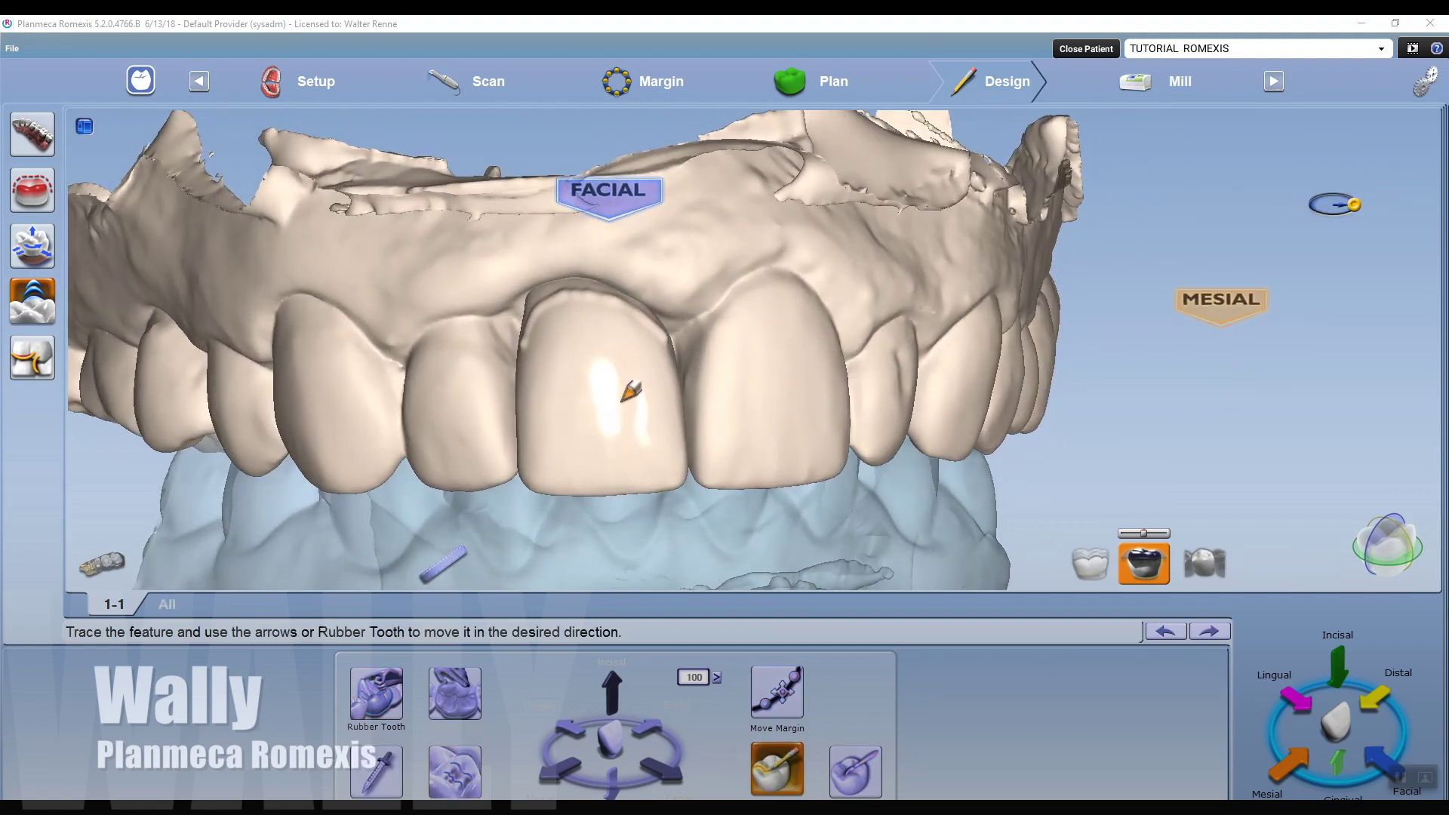
scroll(615, 398, up, 5)
drag(513, 279, 530, 245)
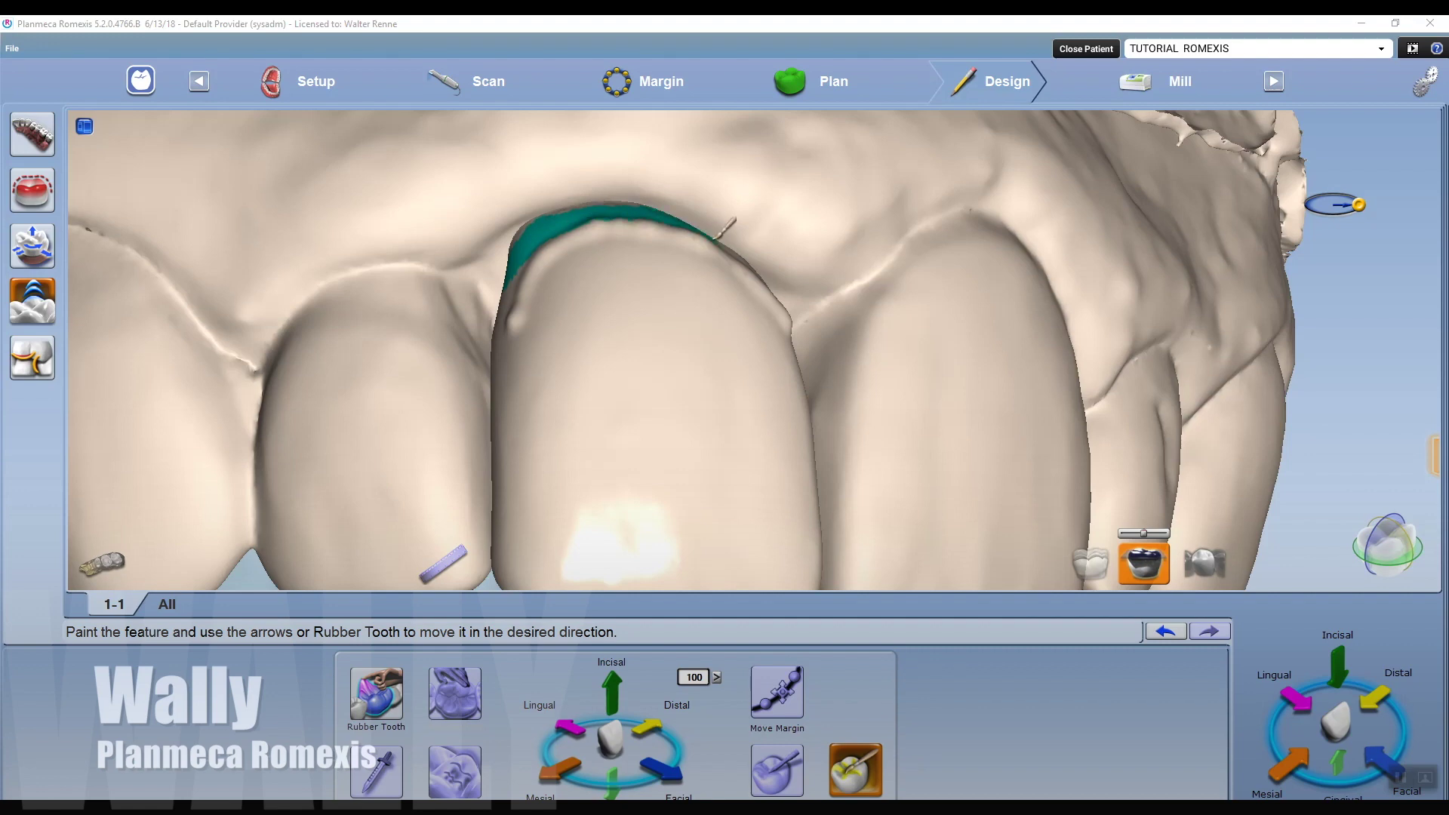
scroll(706, 219, down, 5)
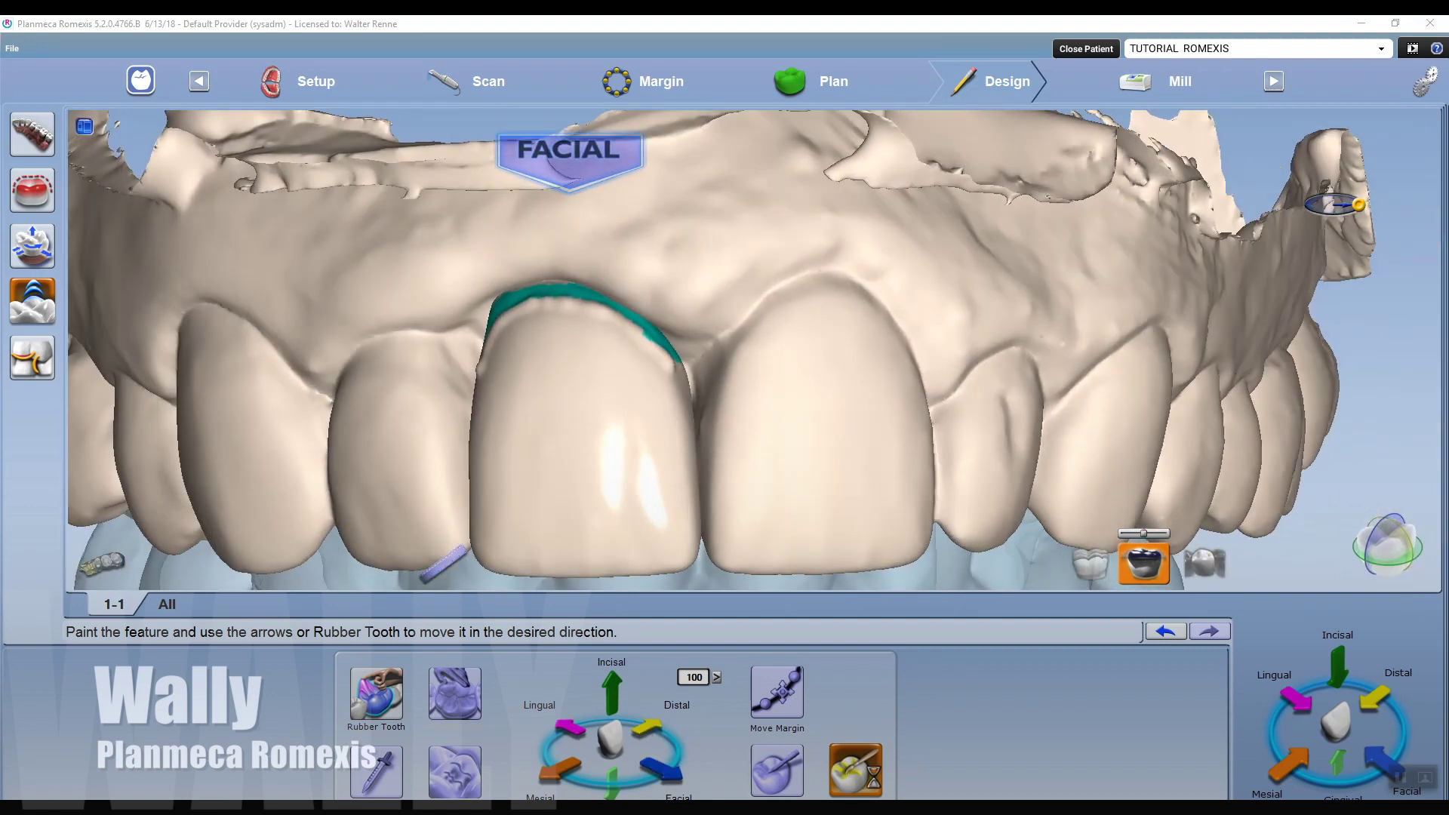
click(454, 770)
right_drag(551, 323, 808, 469)
scroll(562, 381, up, 3)
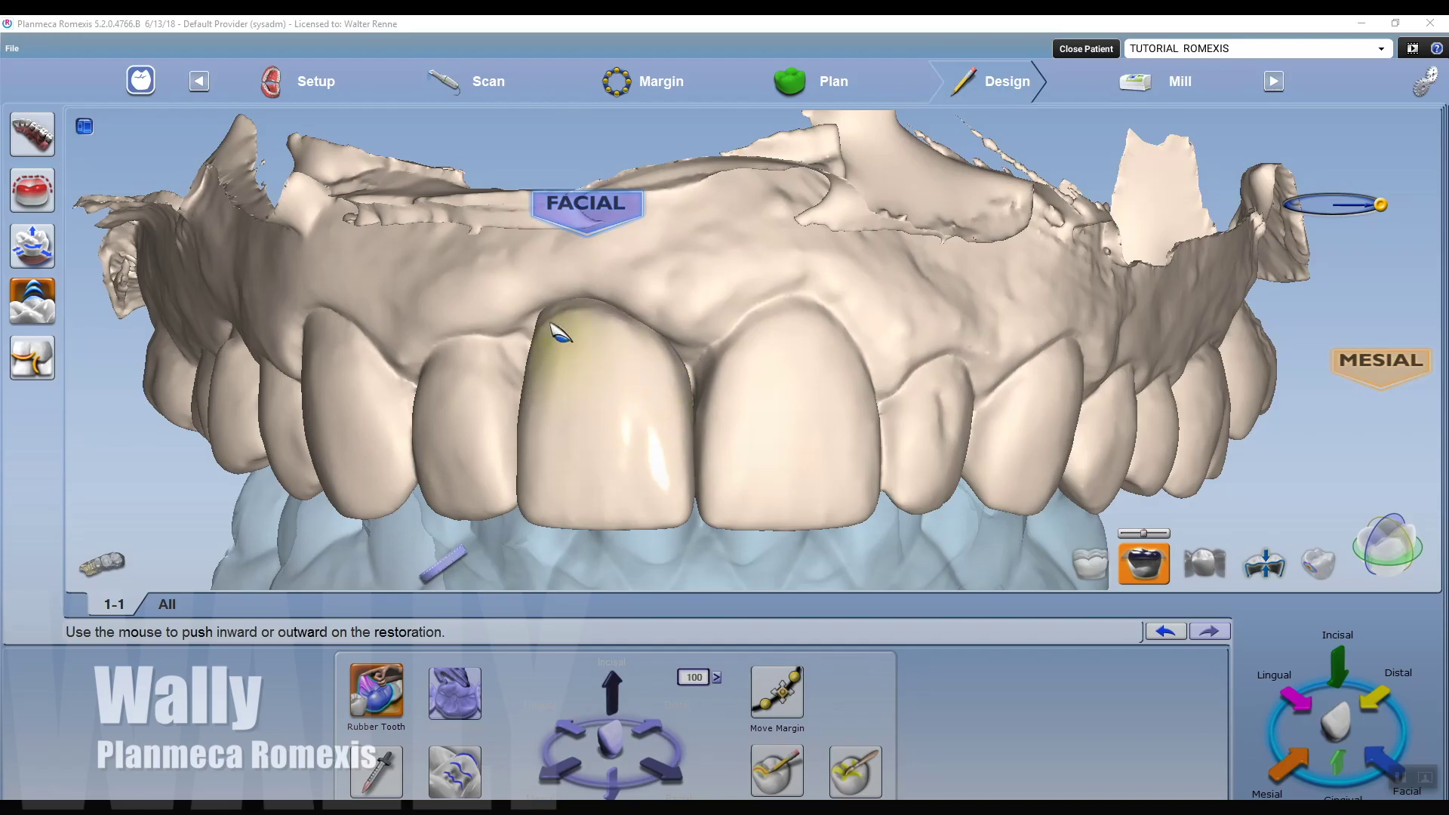
right_drag(559, 332, 1035, 485)
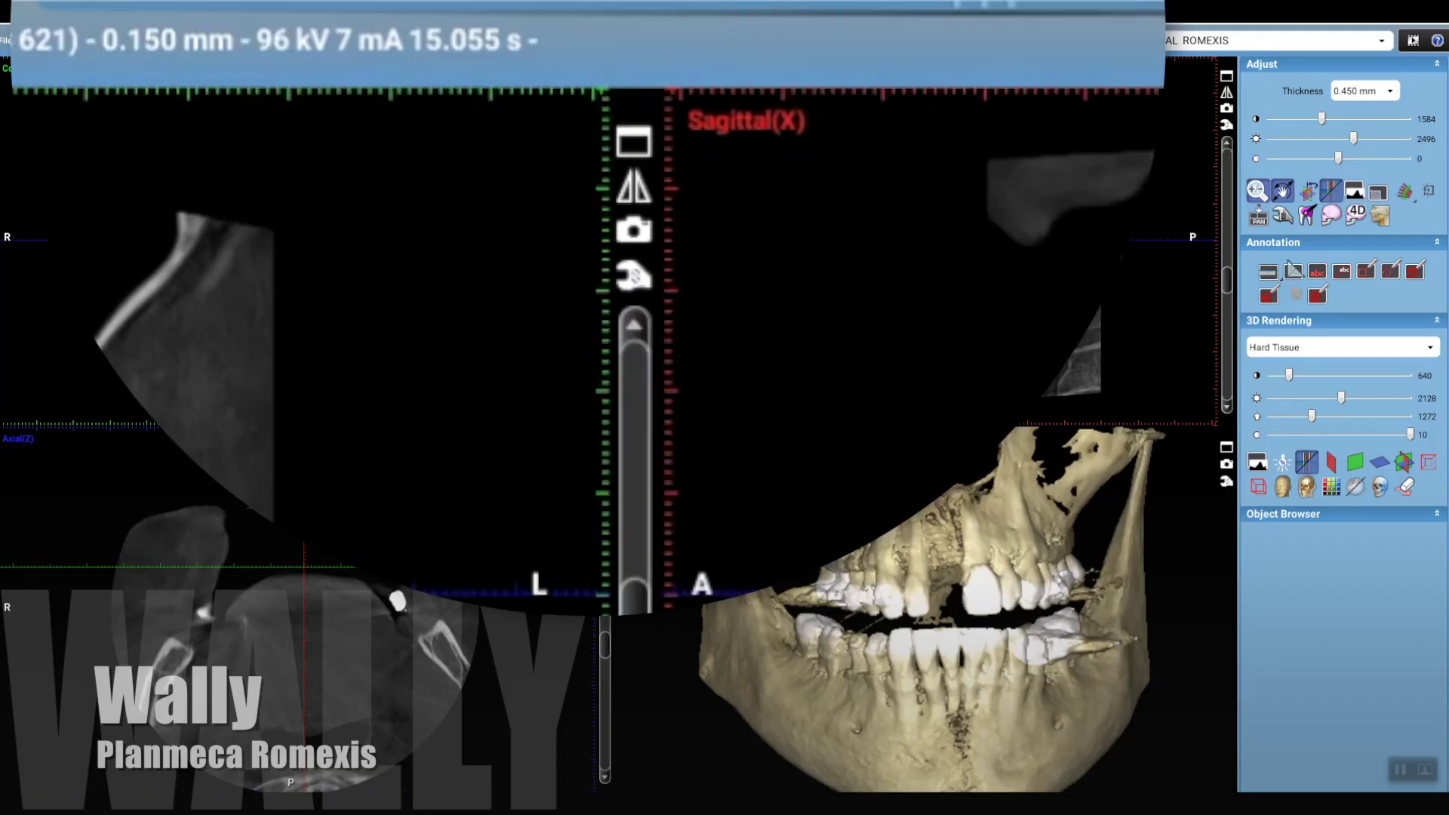
Step: Open Fit Model and select the STL model to fit
mouse_move(249, 152)
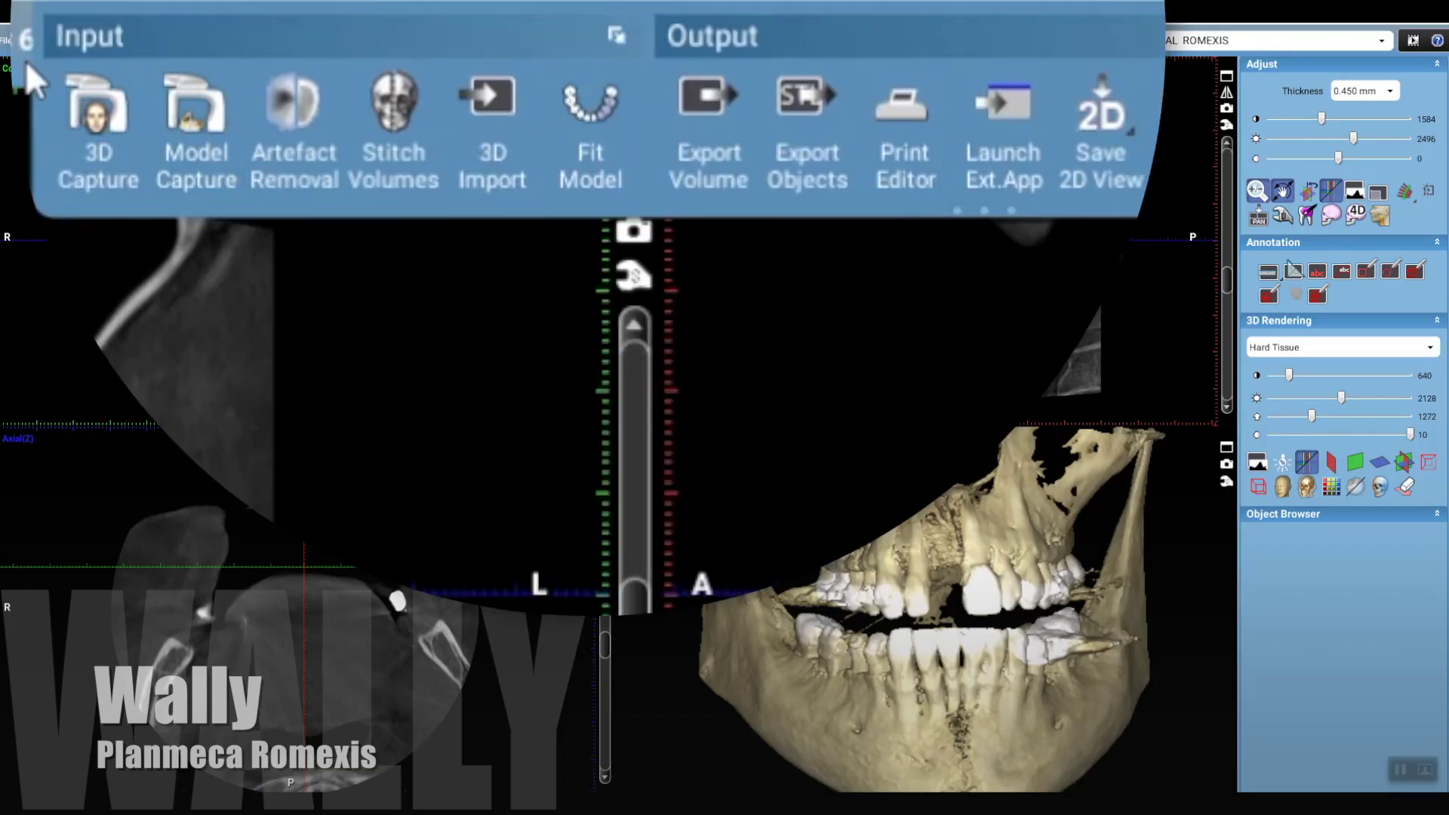
click(590, 132)
click(666, 230)
key(Escape)
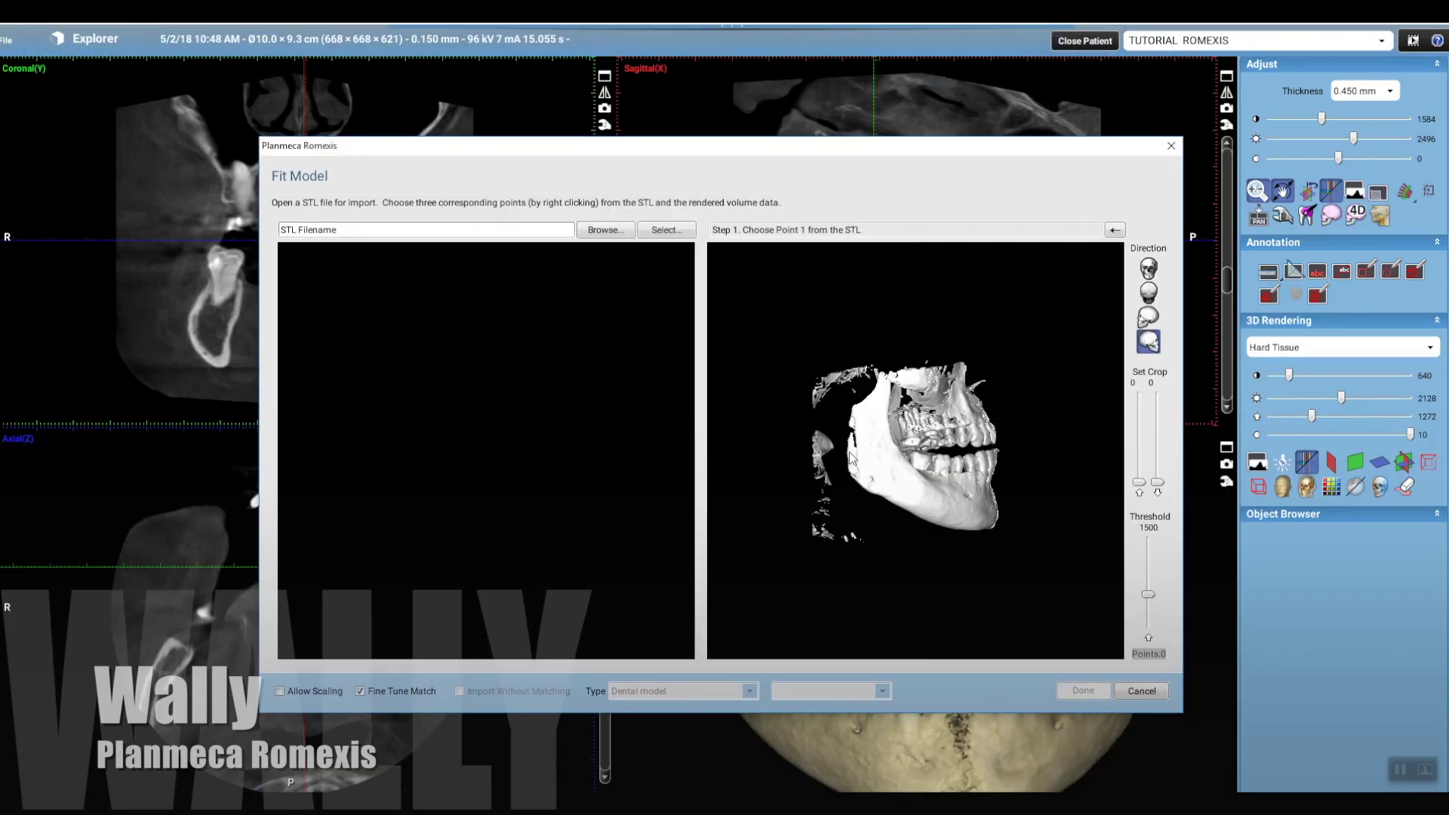
Step: Mark the first matching point on the STL and the volume, aligning both views
drag(660, 422, 666, 499)
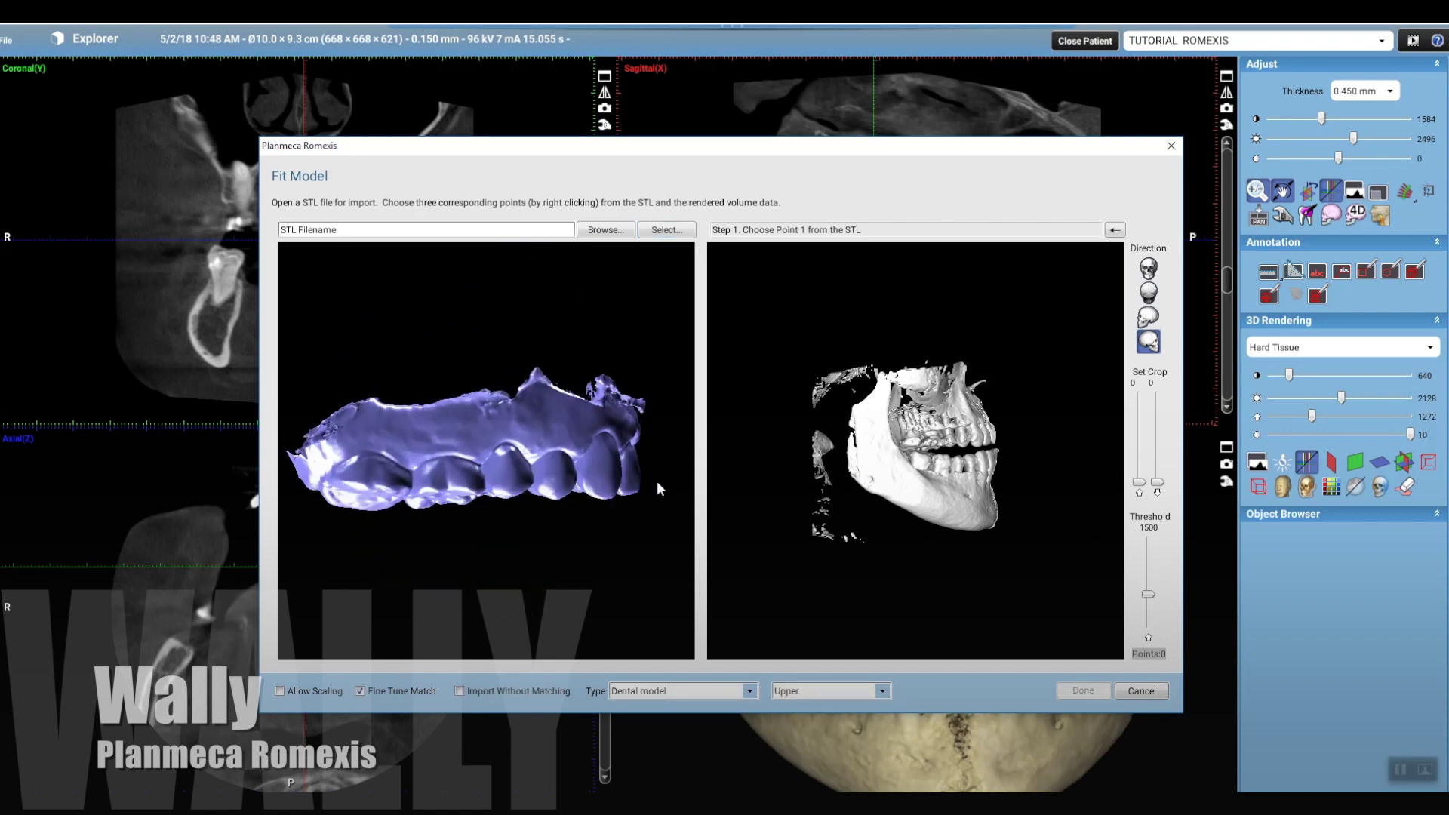
right_click(184, 340)
scroll(988, 406, up, 5)
right_click(988, 406)
scroll(1028, 443, down, 5)
drag(1028, 529, 868, 529)
drag(453, 528, 372, 588)
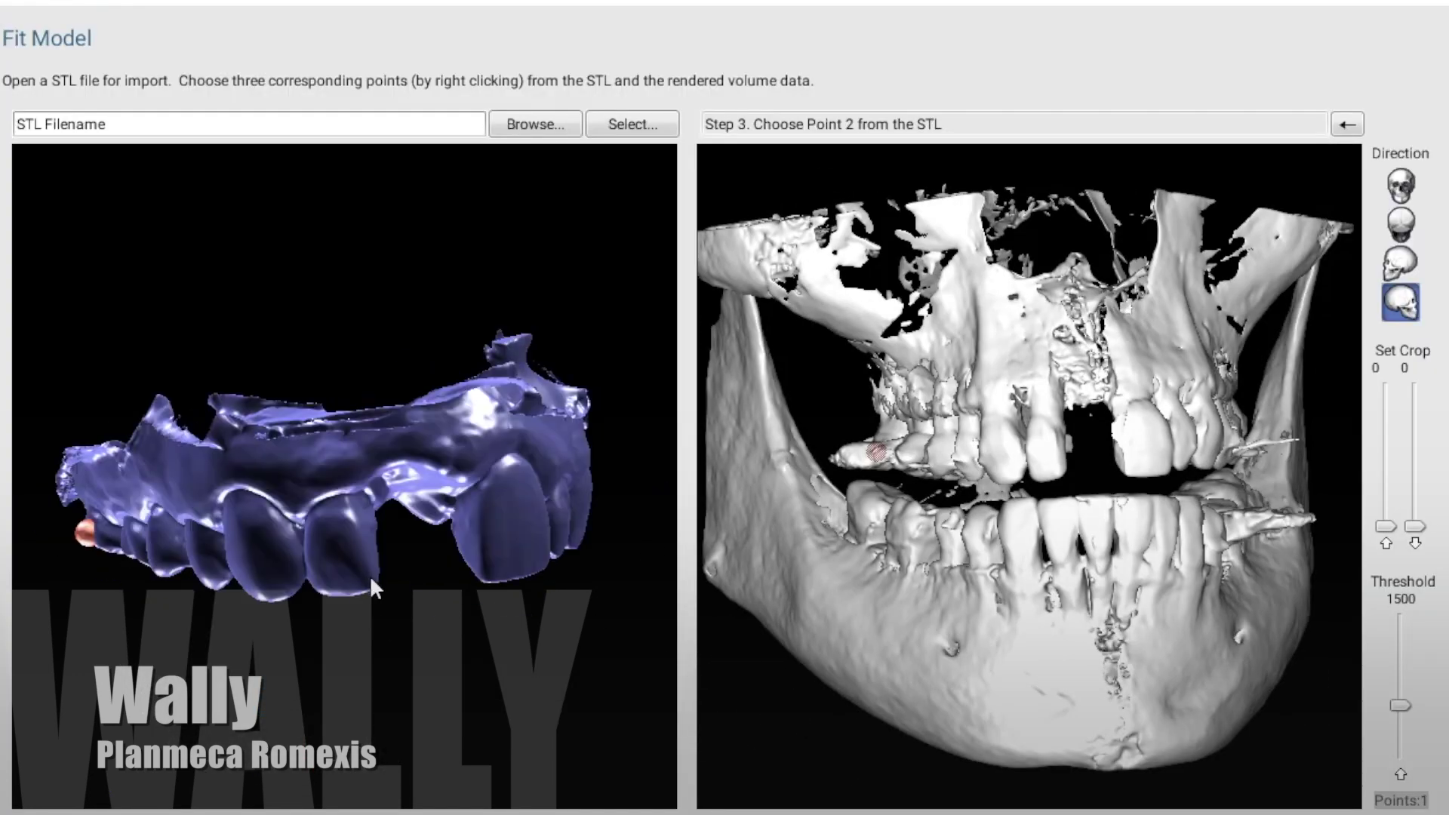
drag(1186, 626, 981, 634)
drag(453, 664, 610, 499)
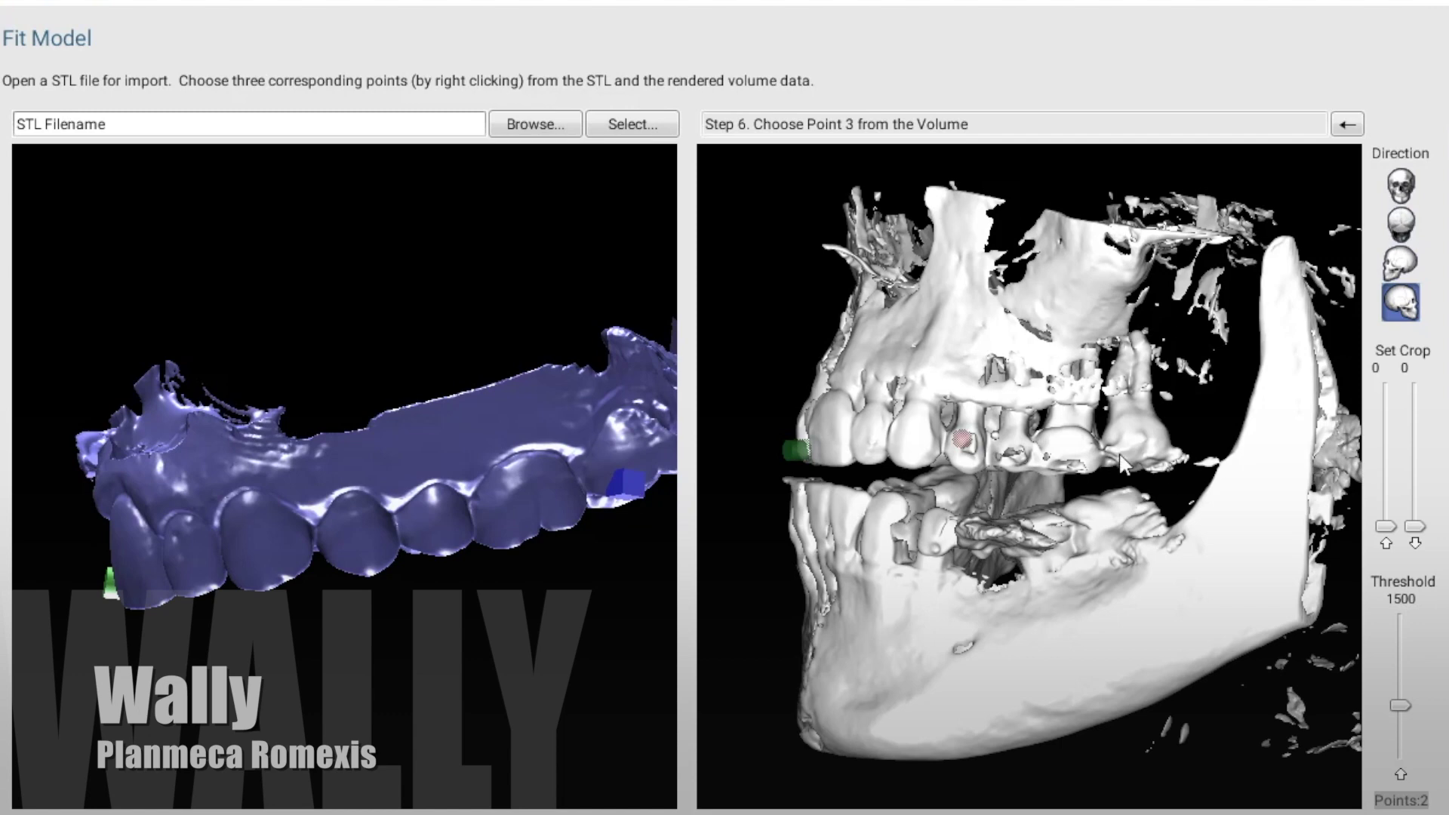
drag(1139, 609, 702, 618)
drag(550, 622, 428, 655)
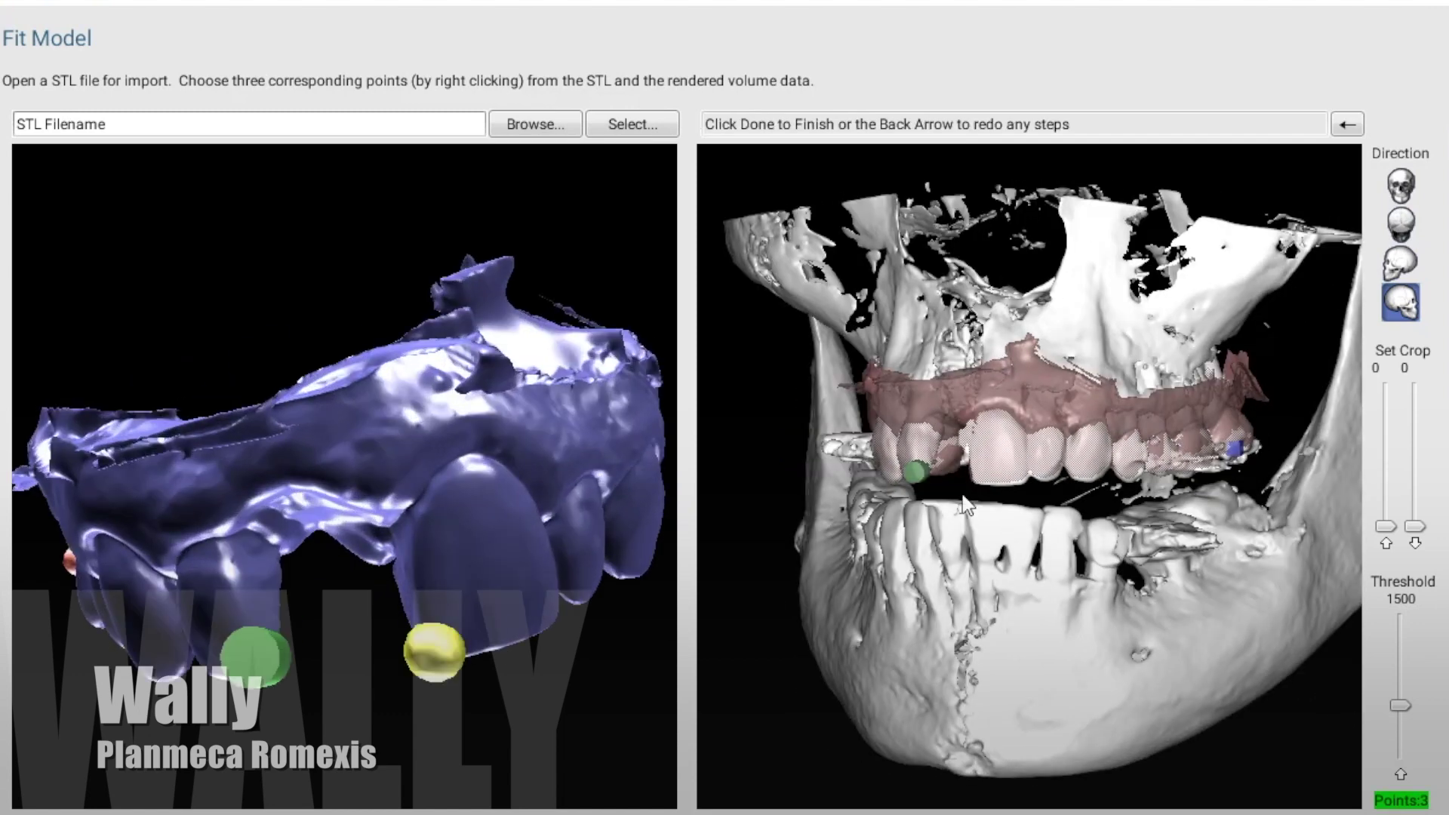
scroll(964, 504, up, 5)
scroll(1116, 585, down, 3)
Step: Place two more matching points on the teeth and review the fitted overlay
right_click(1071, 552)
scroll(1070, 553, up, 3)
drag(618, 729, 645, 607)
right_click(987, 510)
scroll(1123, 582, down, 5)
drag(1122, 582, 1072, 544)
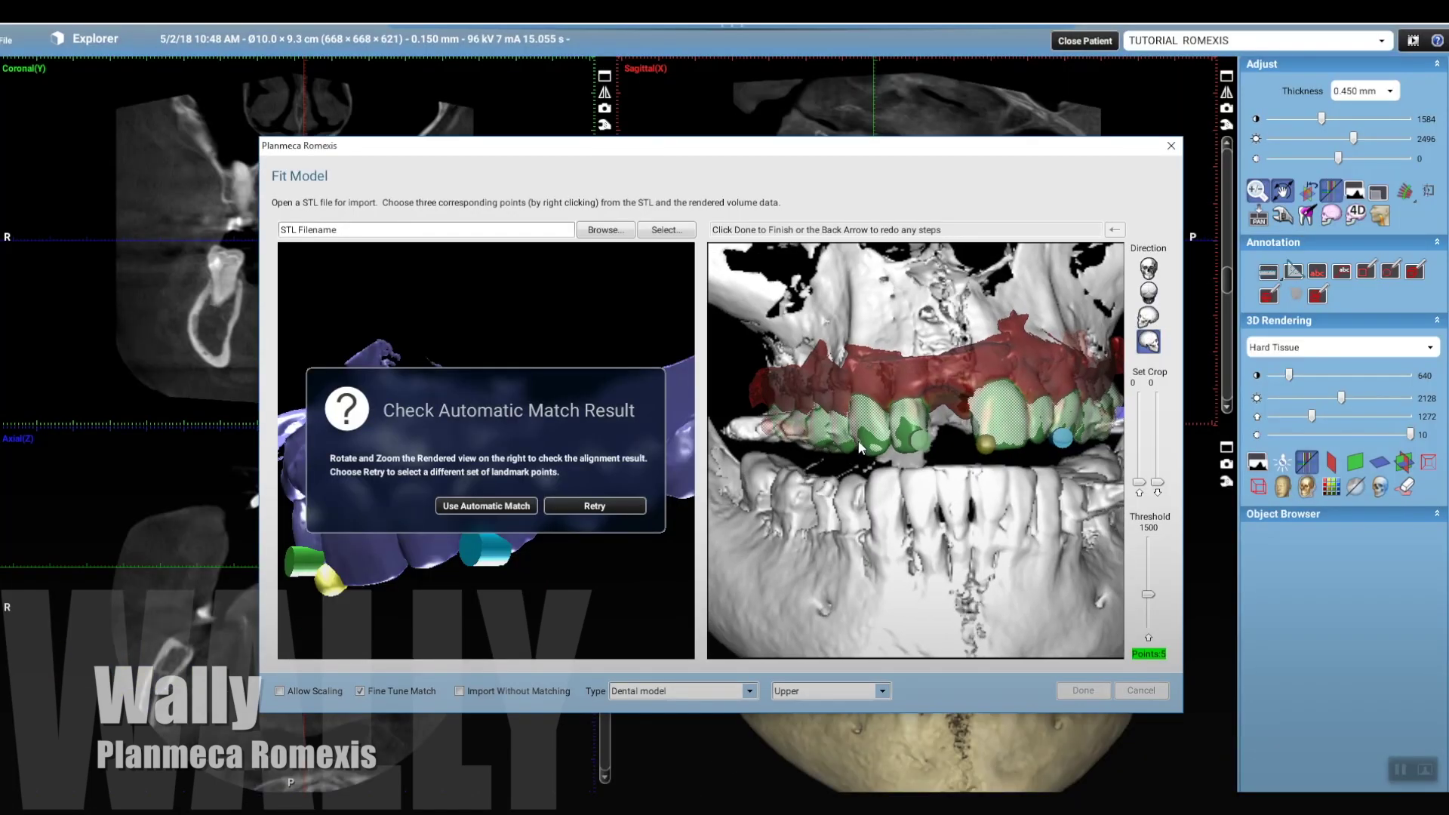
drag(860, 447, 901, 594)
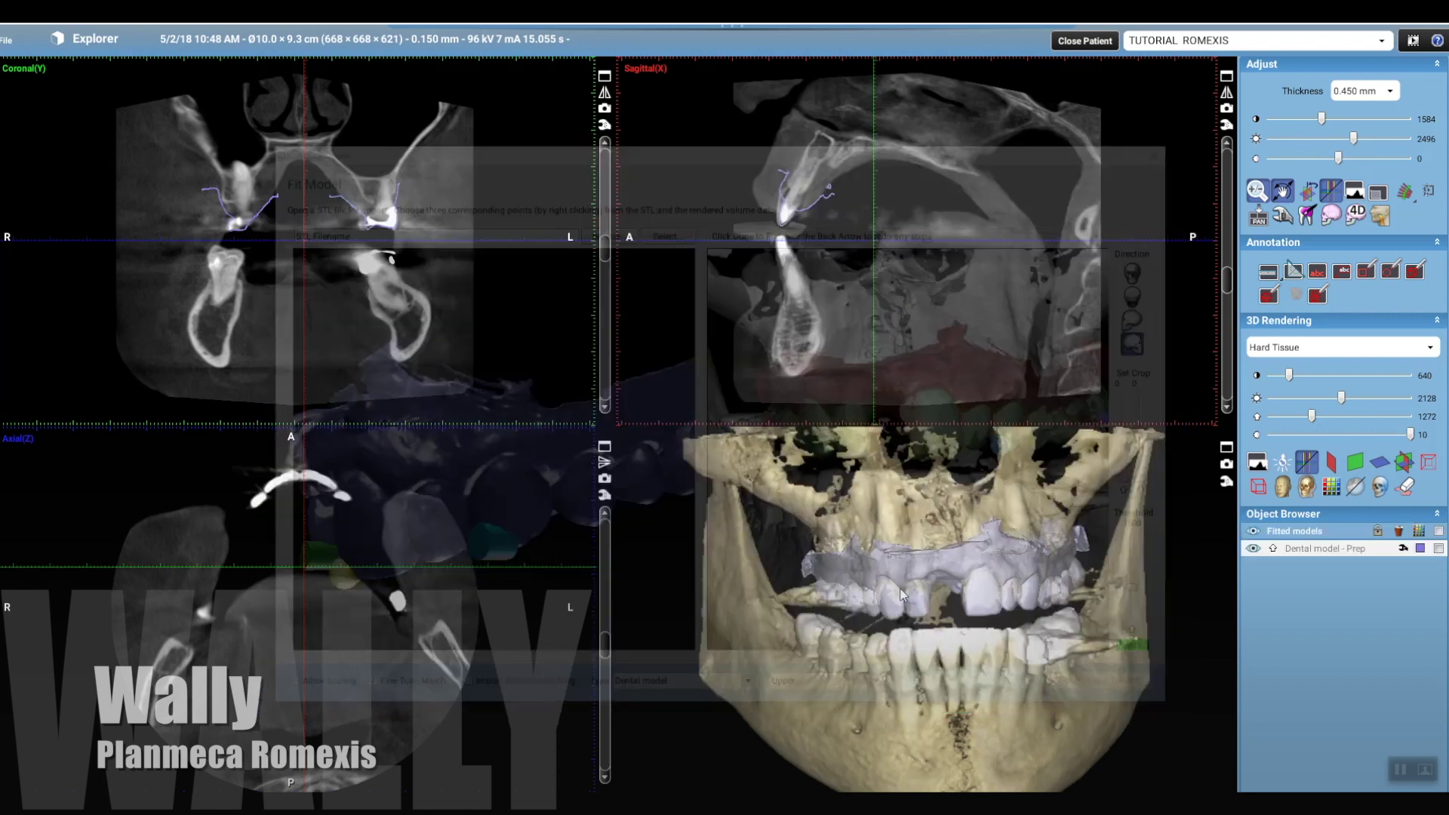
mouse_move(575, 65)
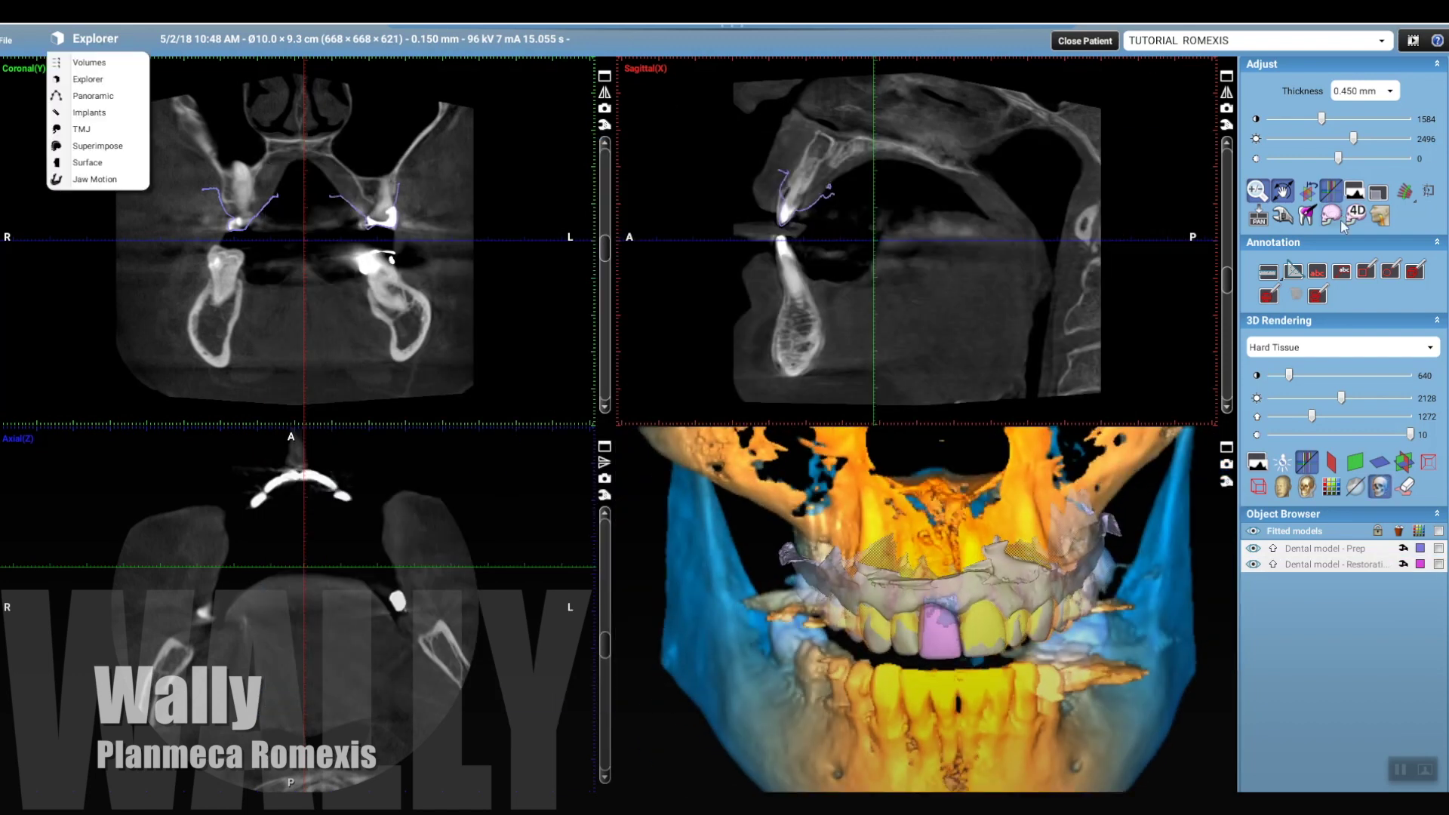
Step: Start Tooth segmentation and paint tooth 21 along its length in the sagittal view
click(1307, 215)
scroll(978, 135, down, 3)
ctrl+scroll(978, 135, up, 3)
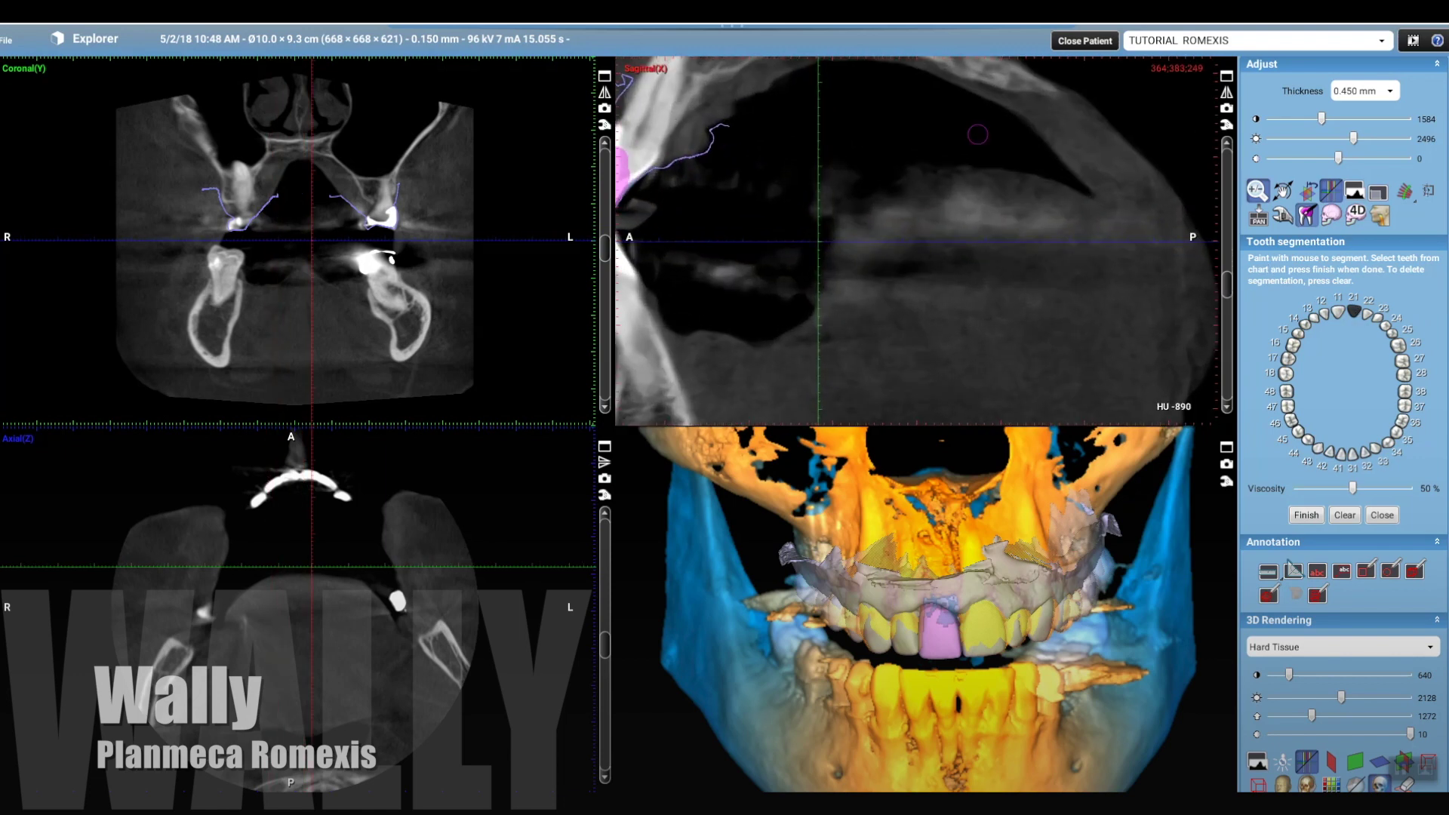
click(1226, 76)
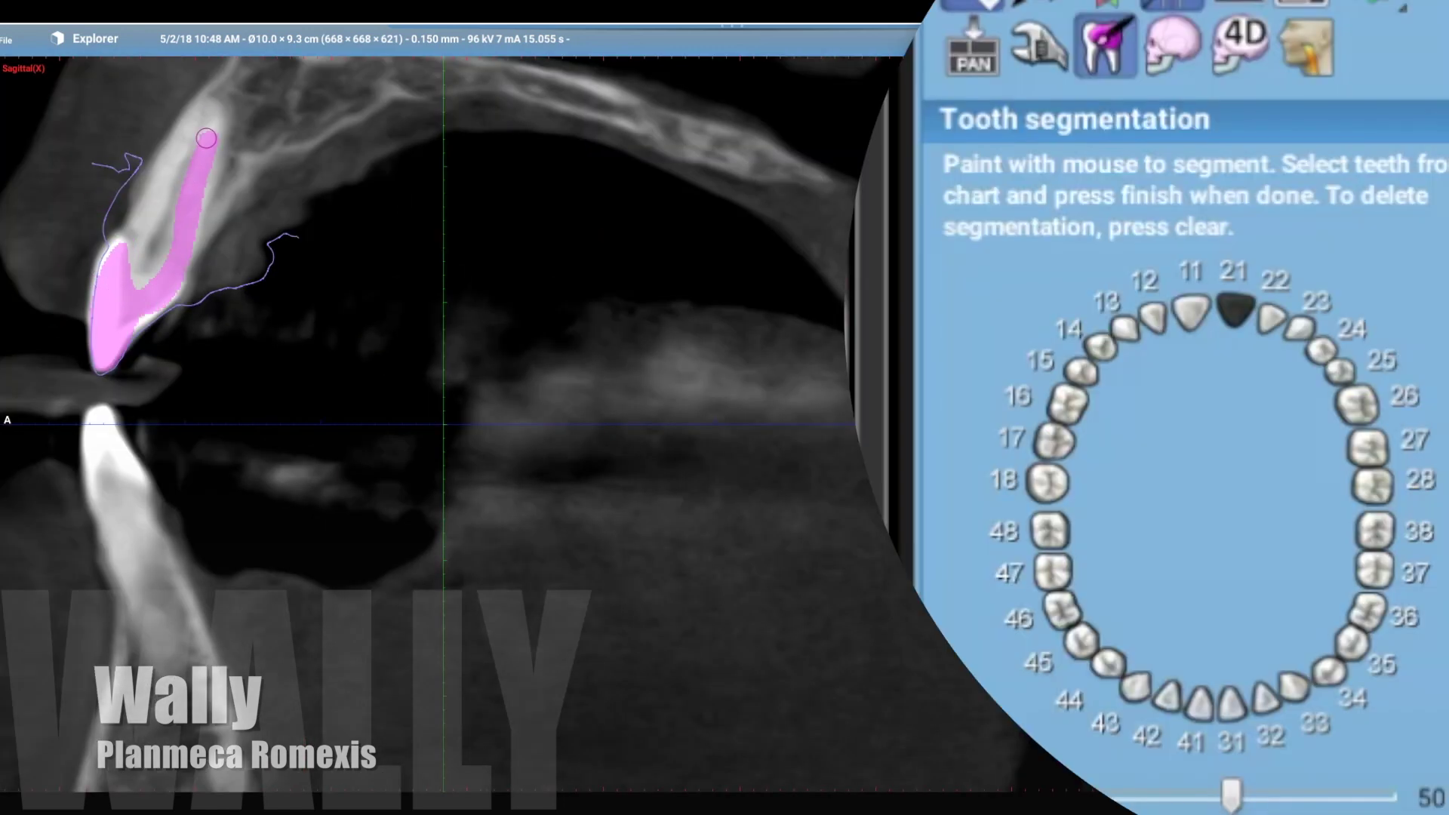
drag(158, 180, 168, 250)
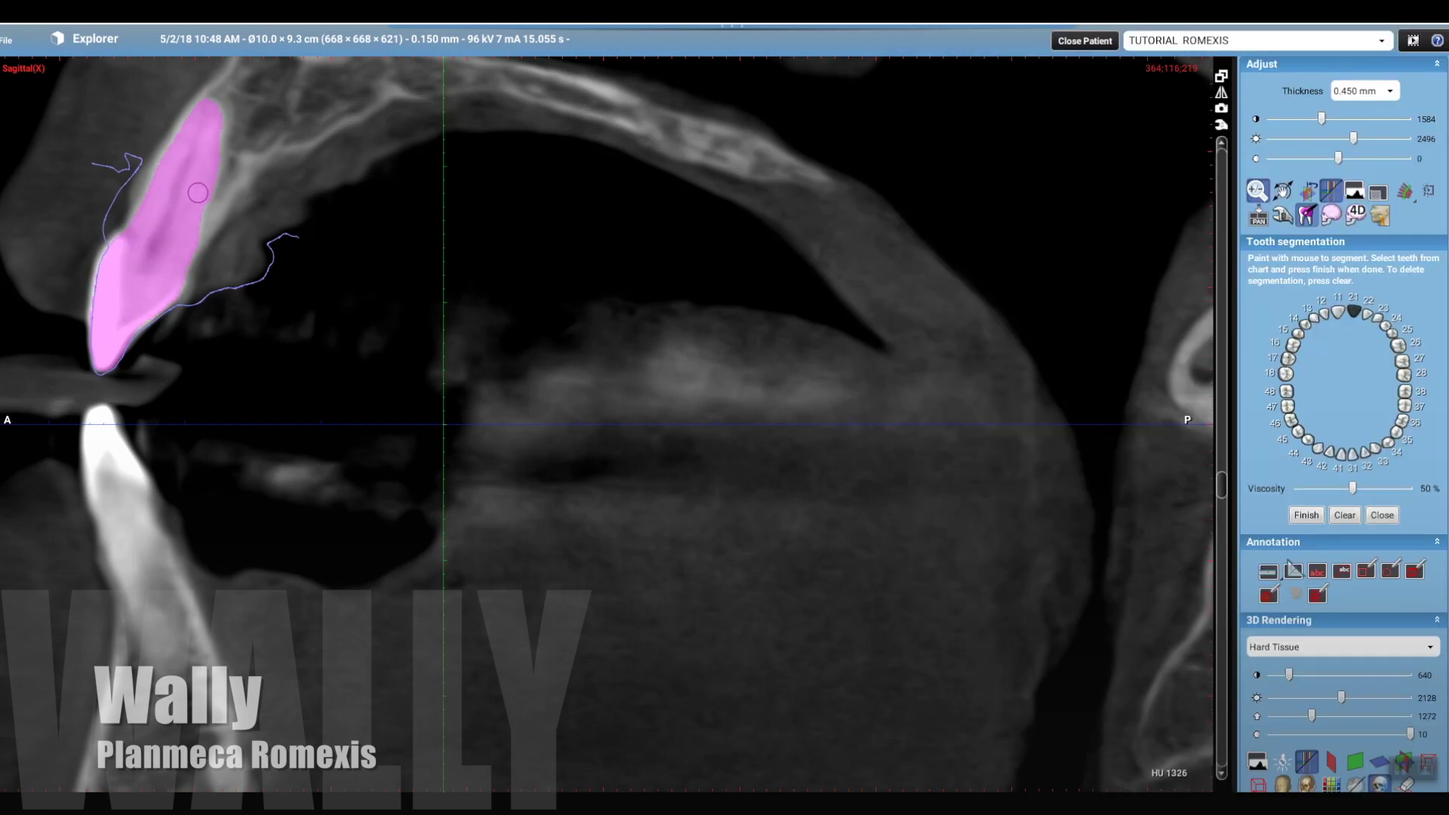
scroll(389, 251, down, 2)
ctrl+scroll(388, 251, down, 1)
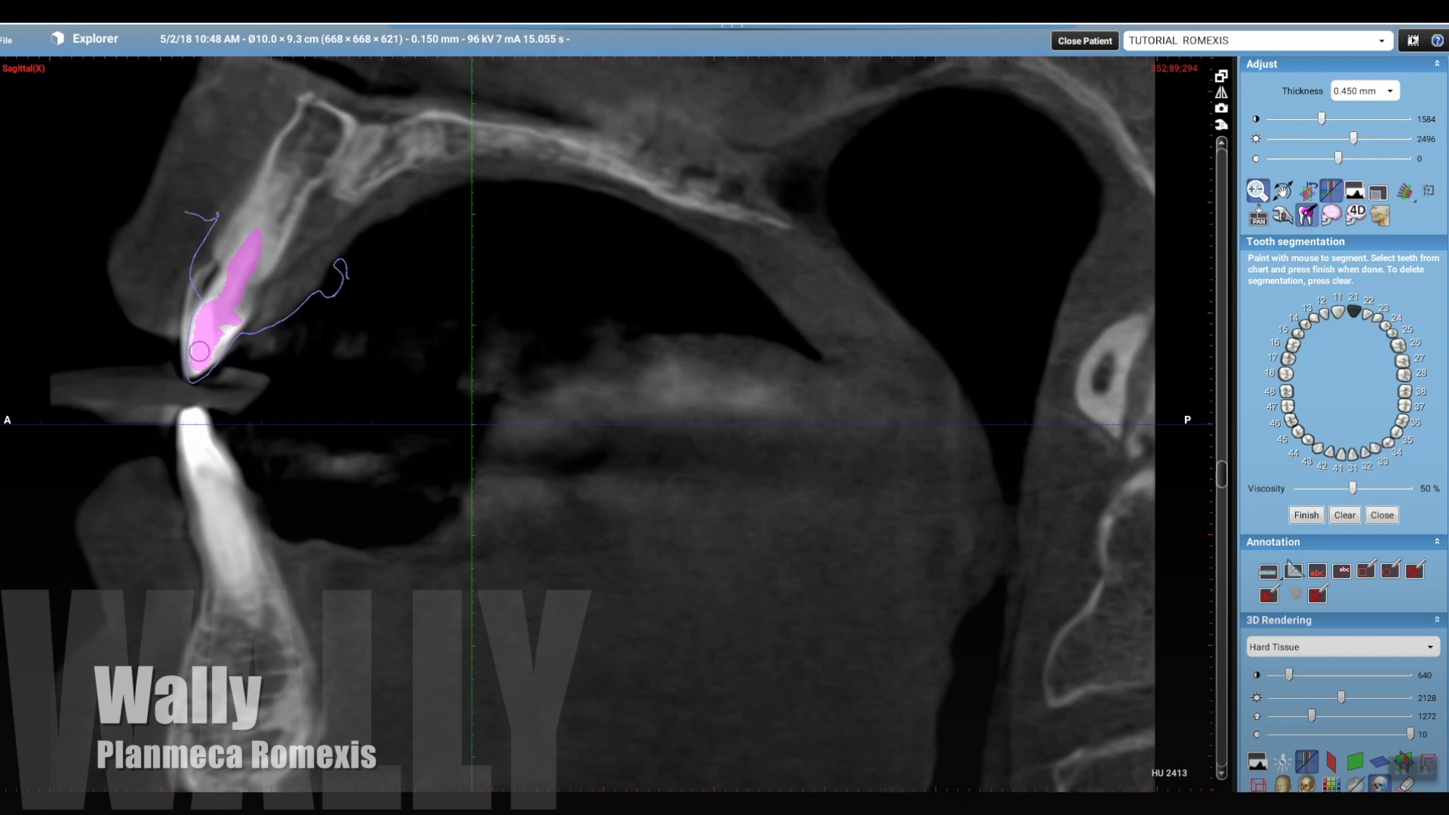
drag(1223, 475, 1222, 494)
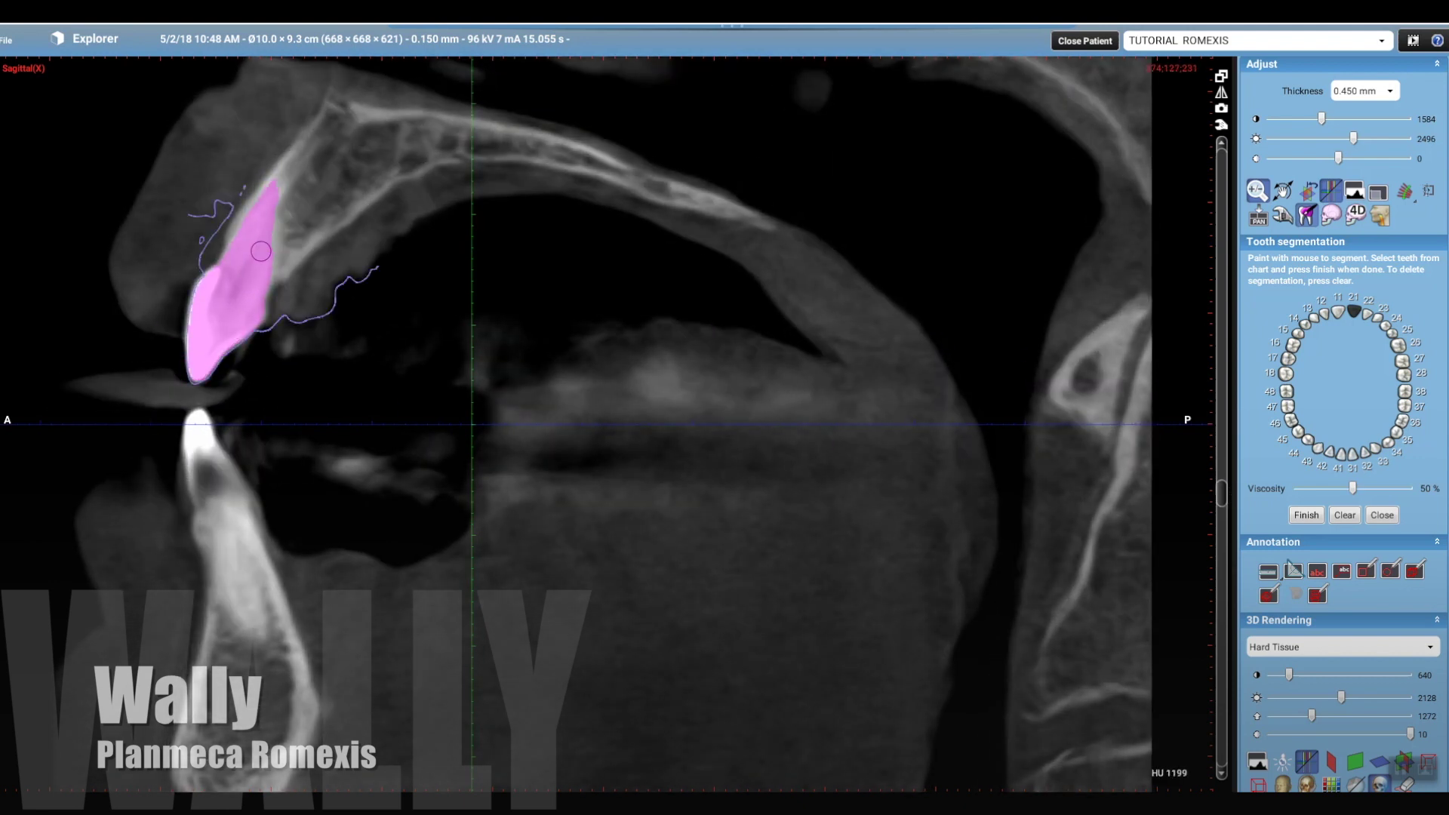
drag(1223, 487, 1223, 496)
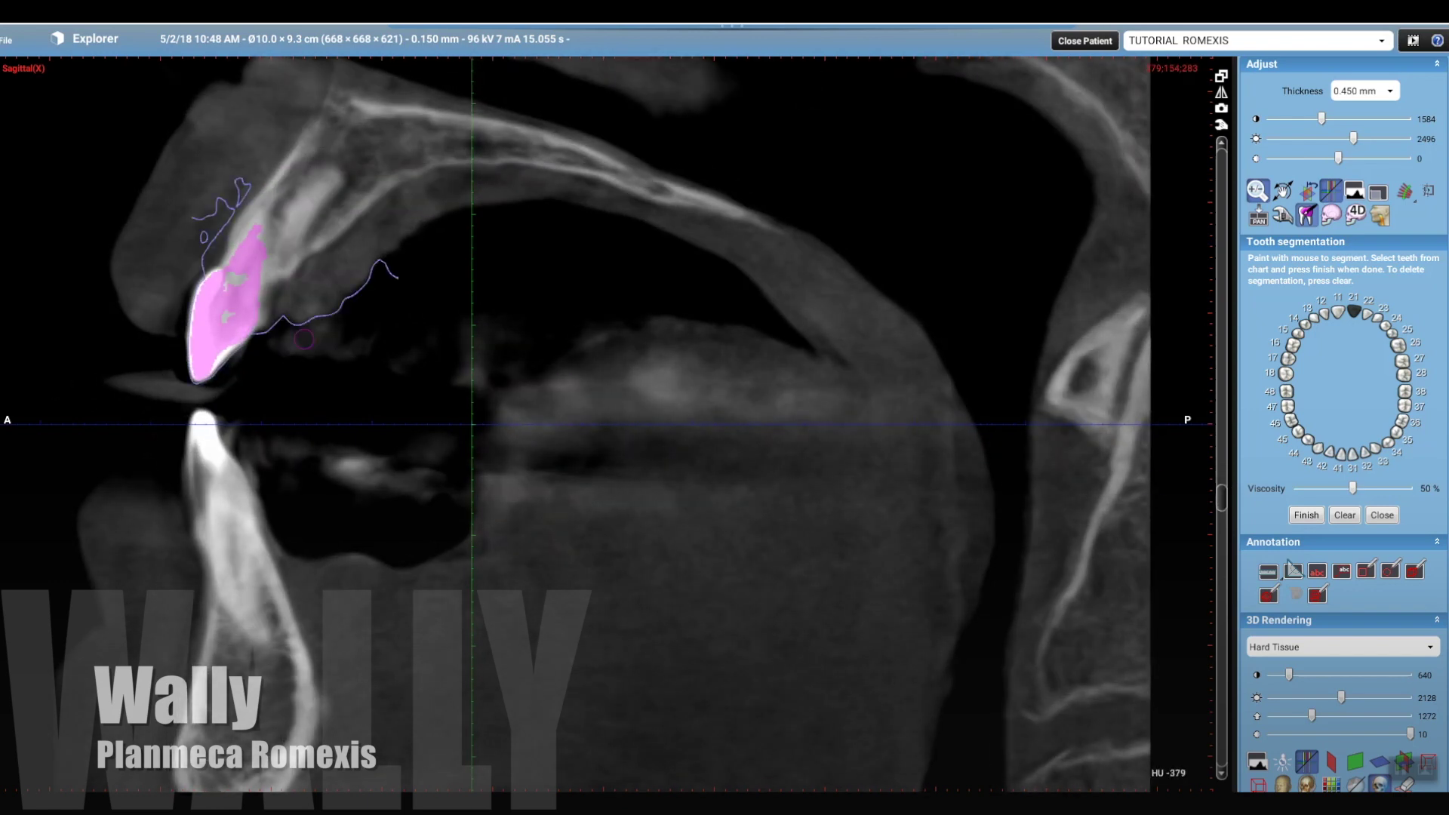
click(1221, 75)
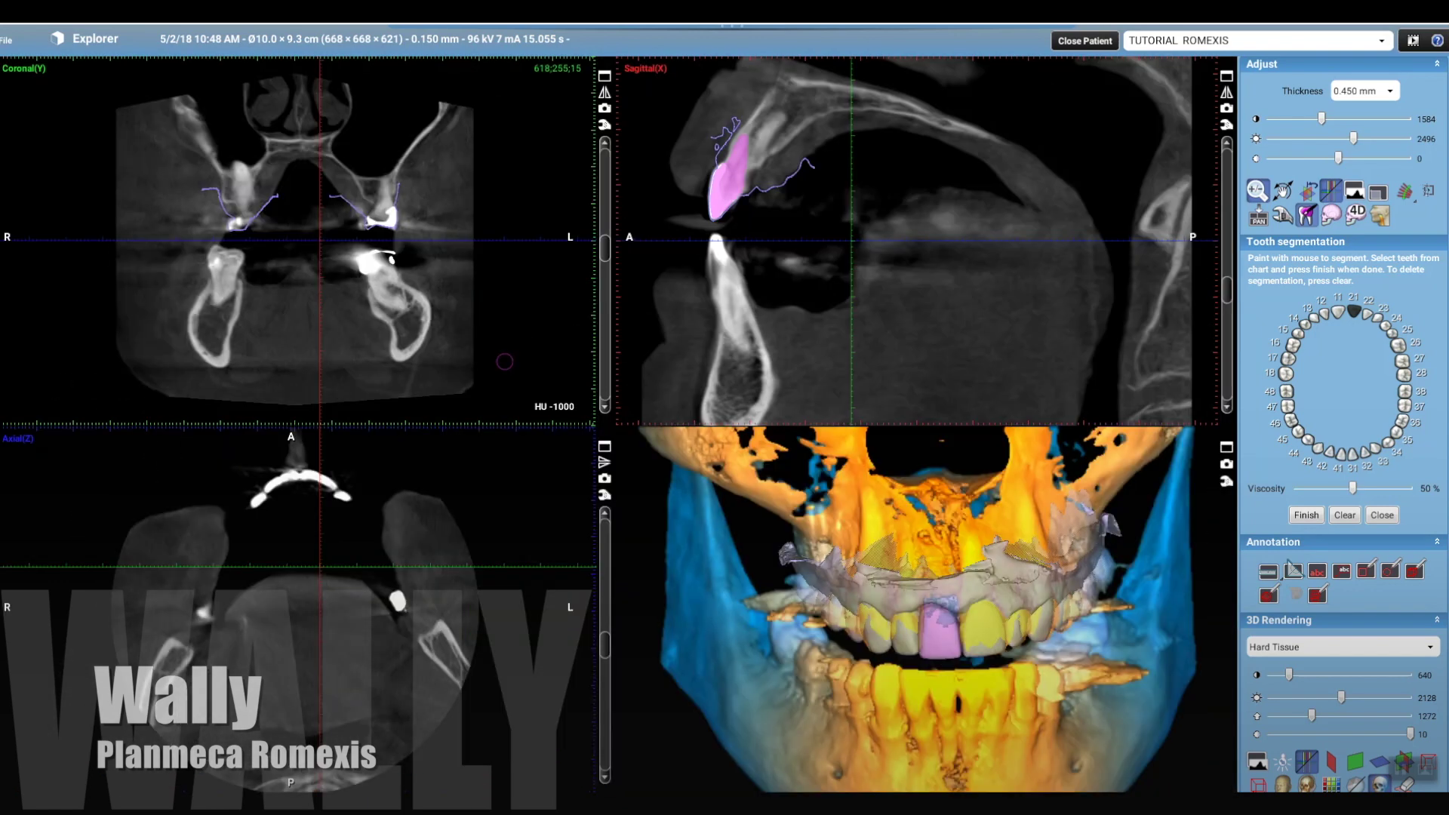
Step: Continue painting tooth 21 through successive axial slices
click(604, 447)
drag(1221, 457, 1221, 415)
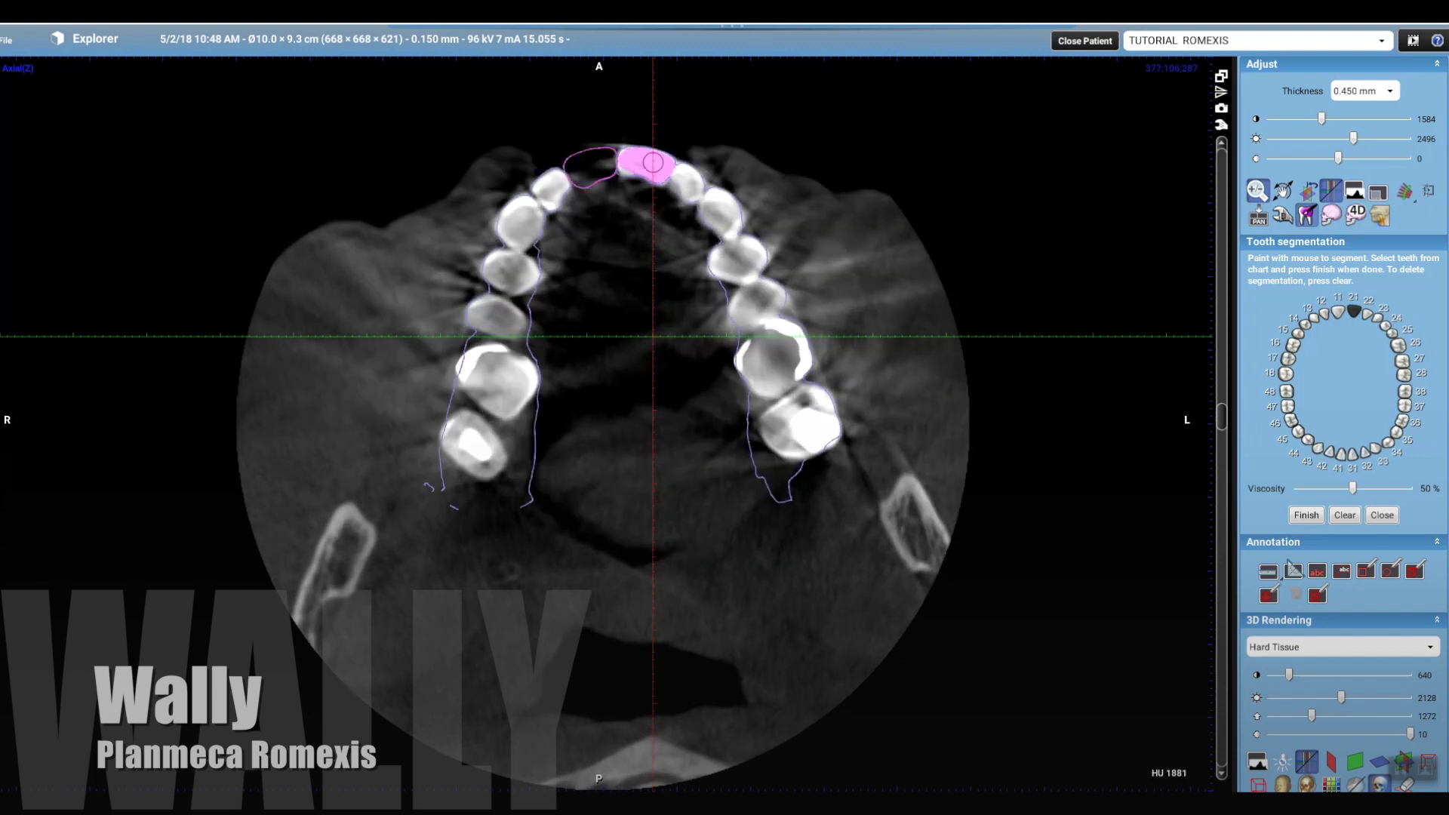
scroll(628, 156, up, 5)
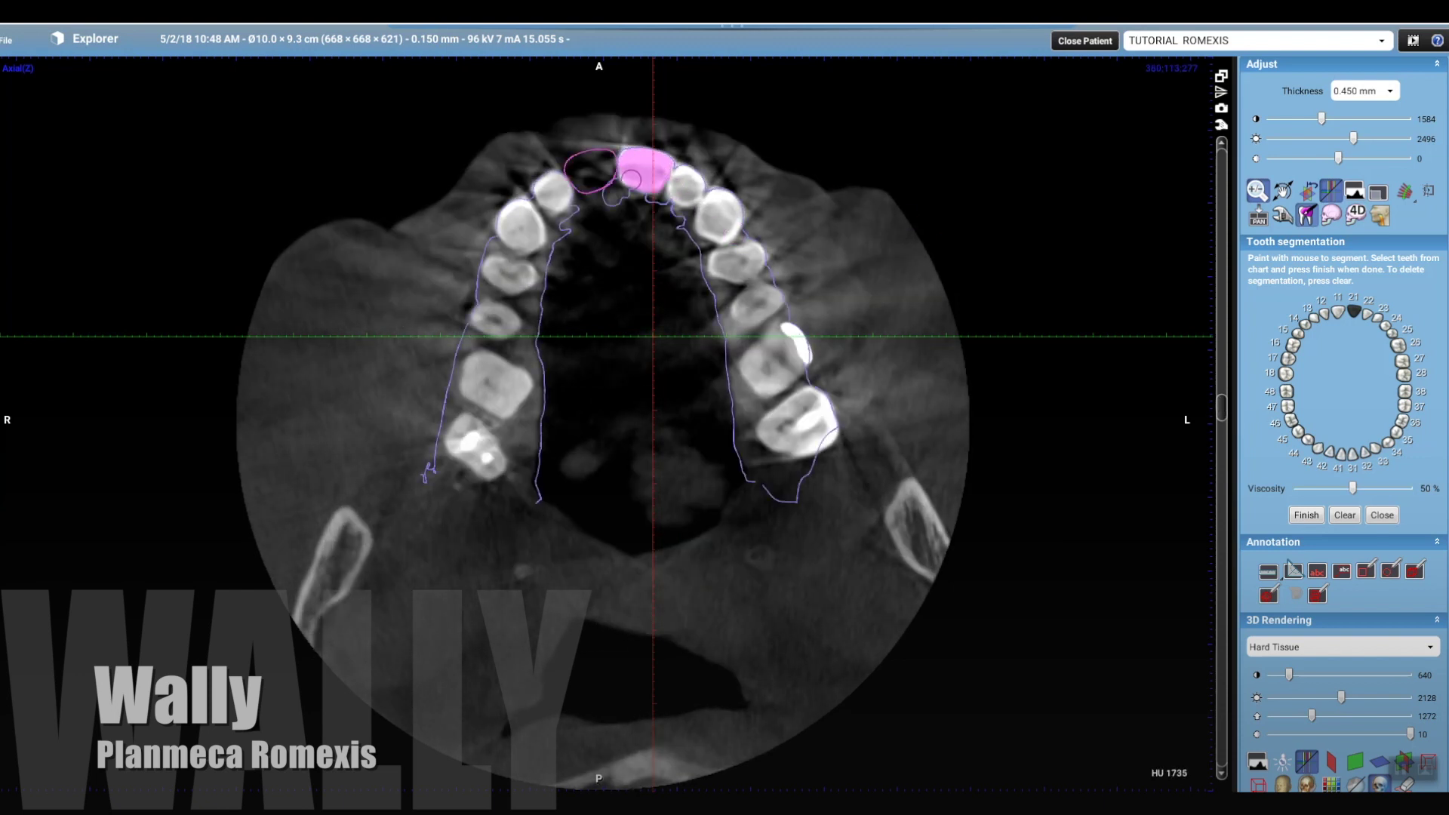
drag(1221, 410, 1224, 395)
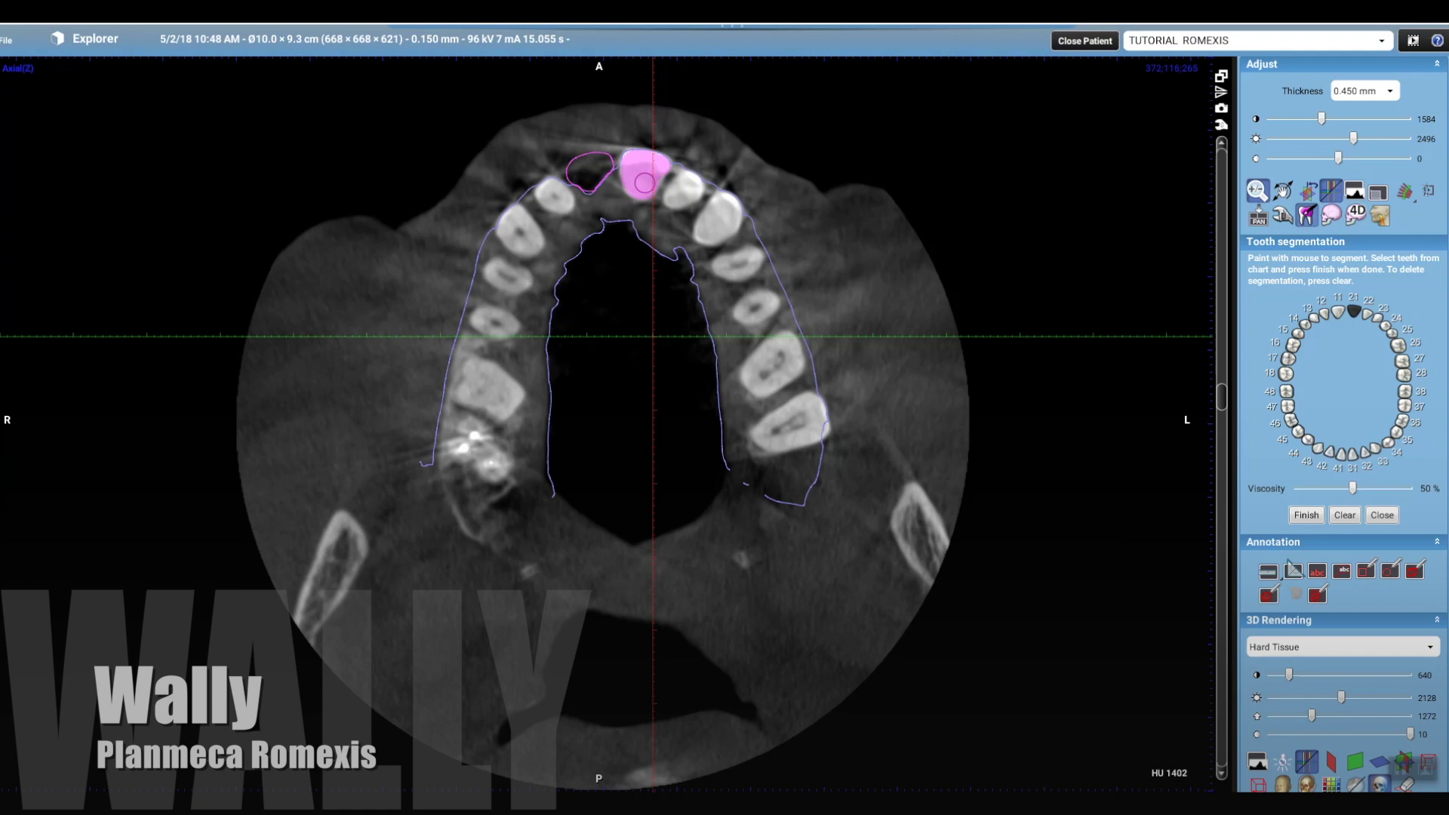
scroll(652, 162, up, 5)
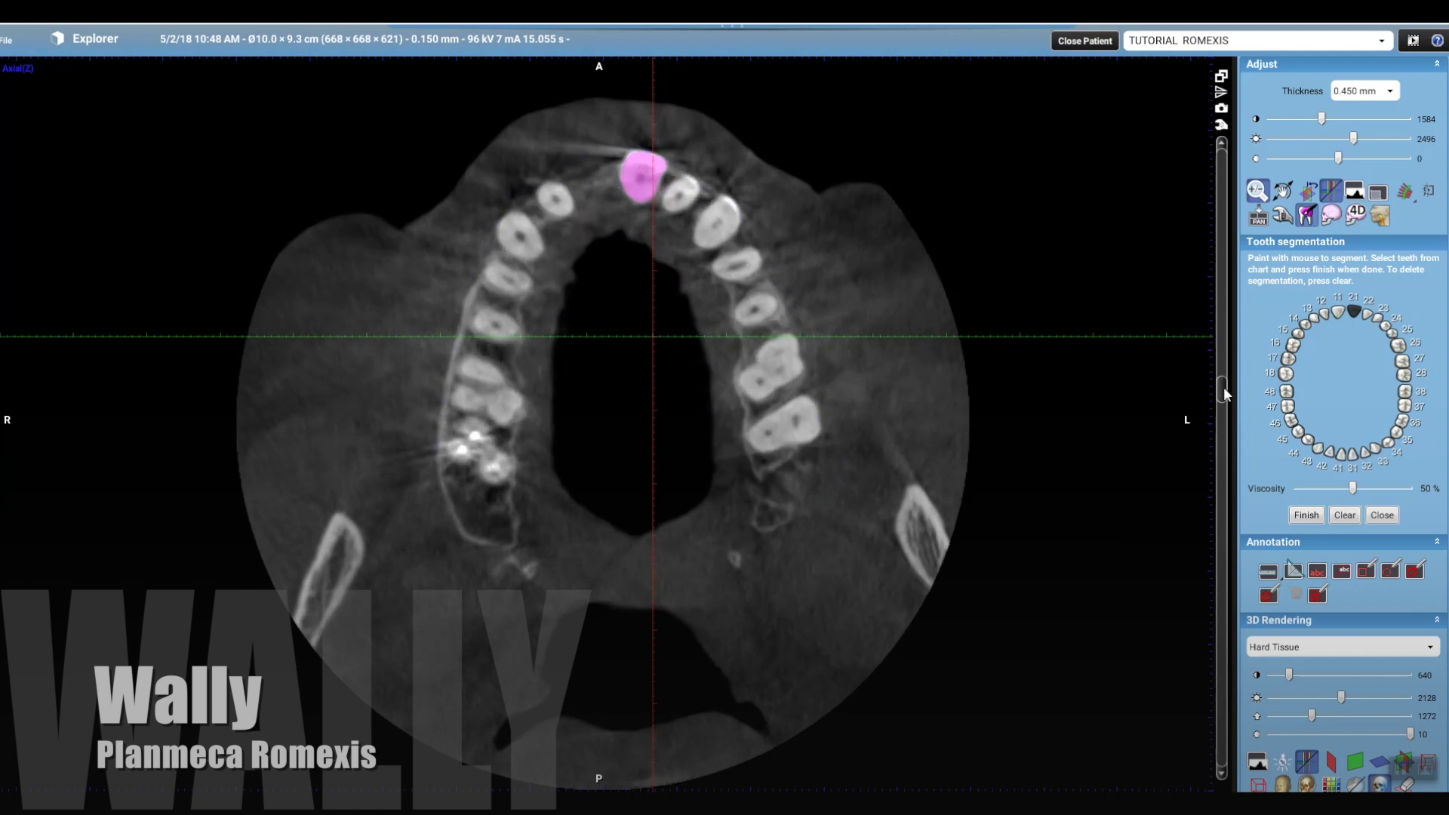
drag(1225, 396, 1225, 381)
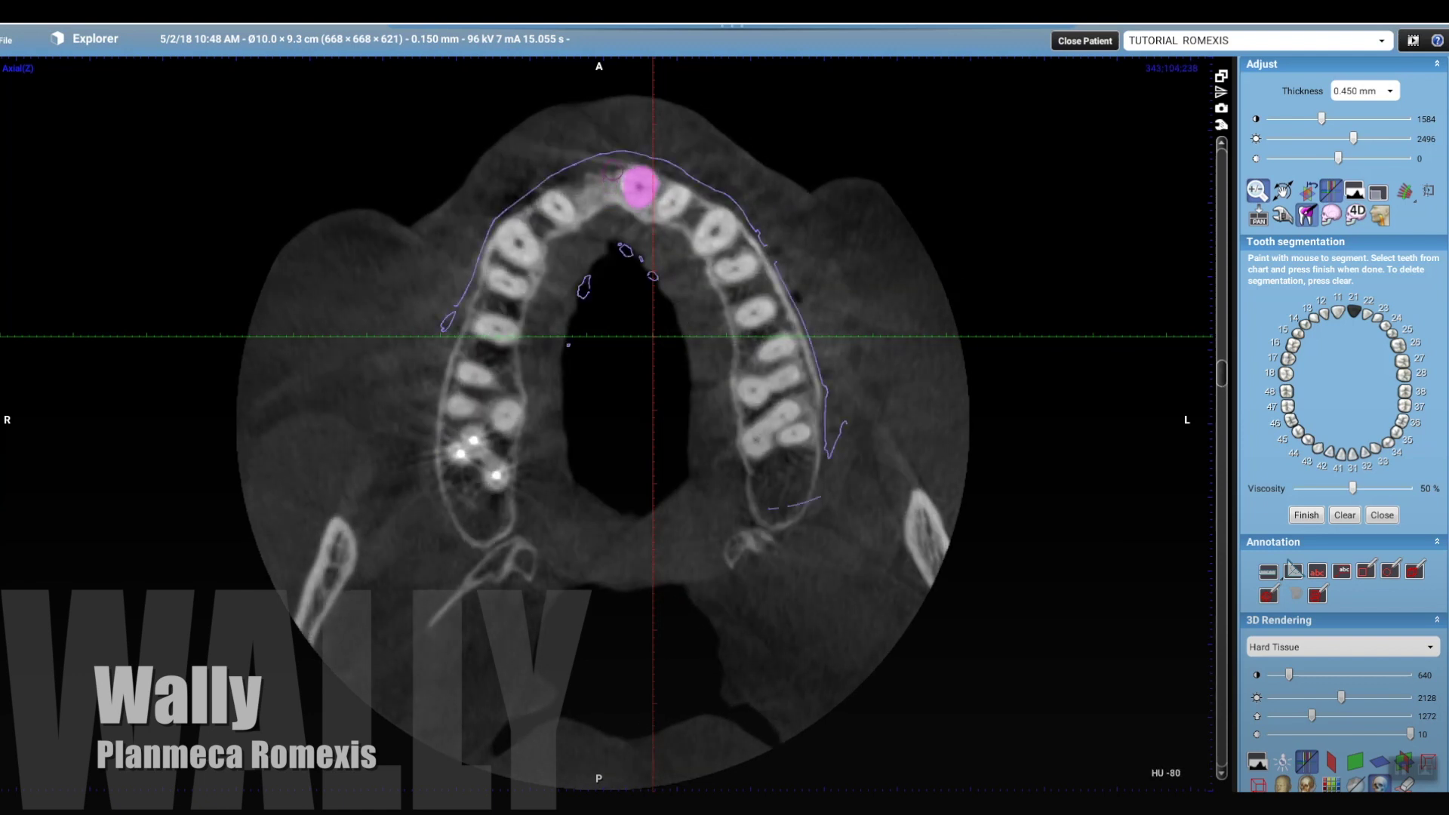
drag(1224, 367, 1224, 321)
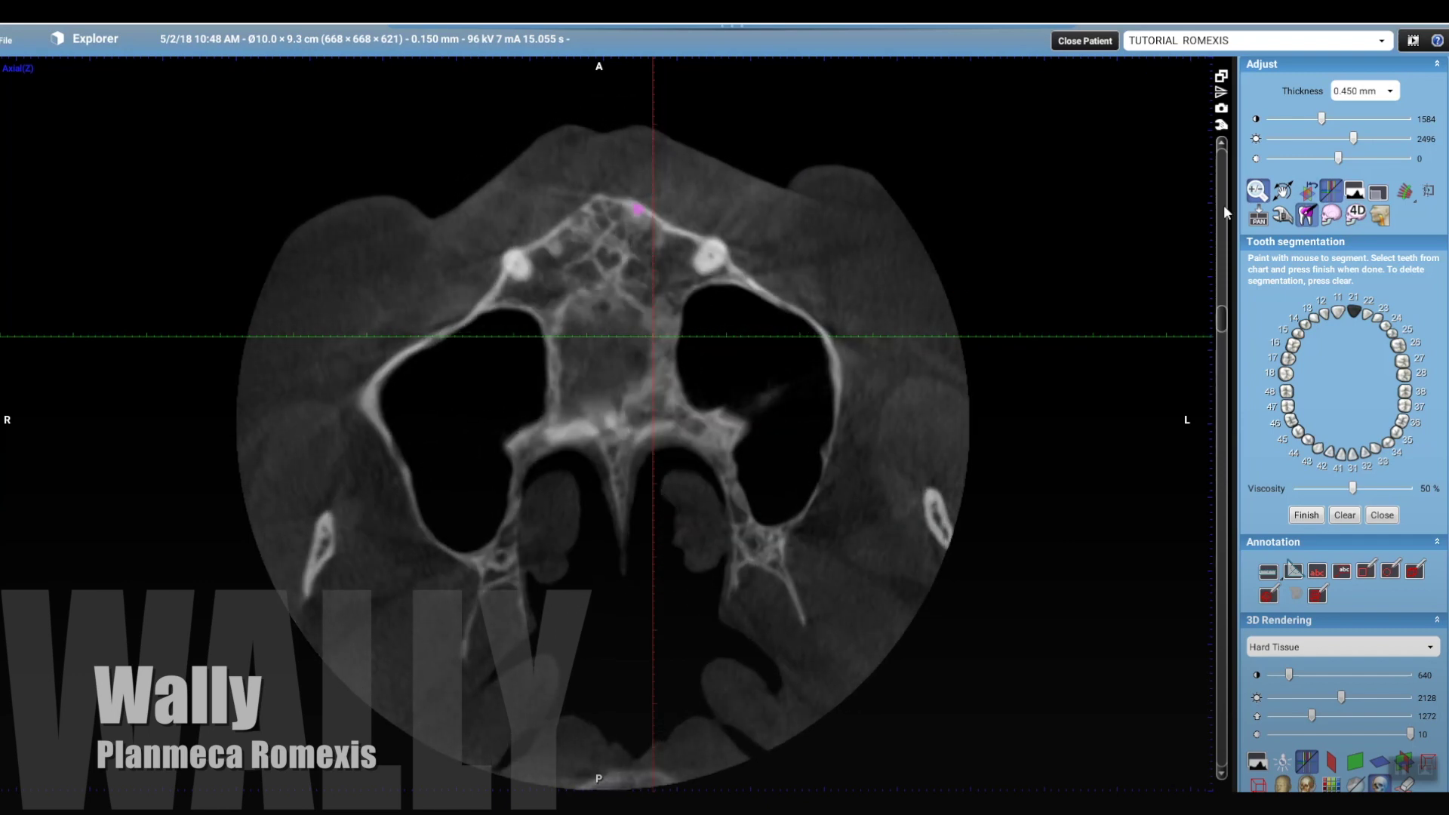
Step: Enlarge the 3D rendering, fade the bone, and inspect tooth 21
click(1222, 76)
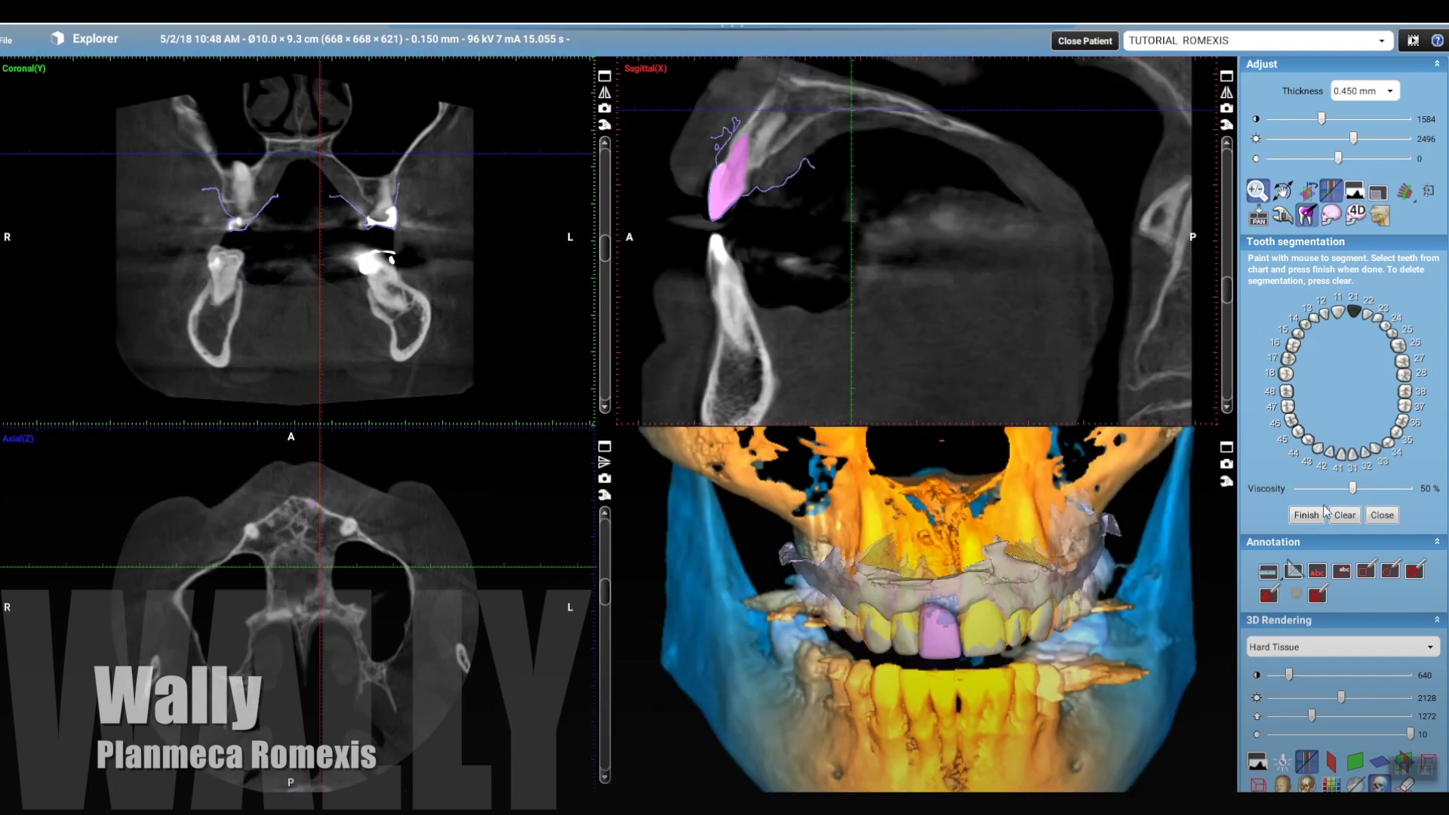
click(1226, 449)
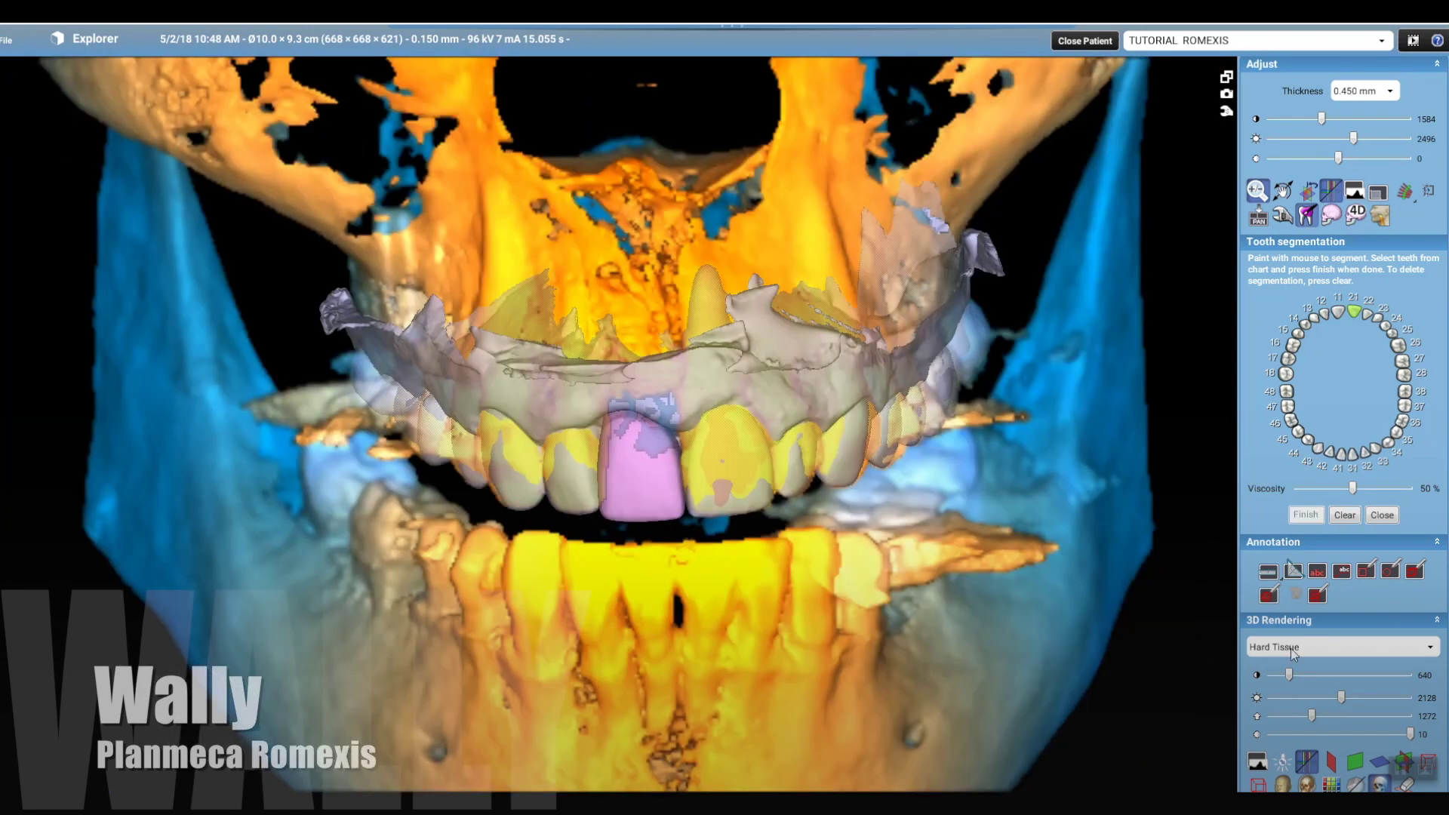
drag(1436, 723, 1410, 716)
drag(944, 362, 538, 423)
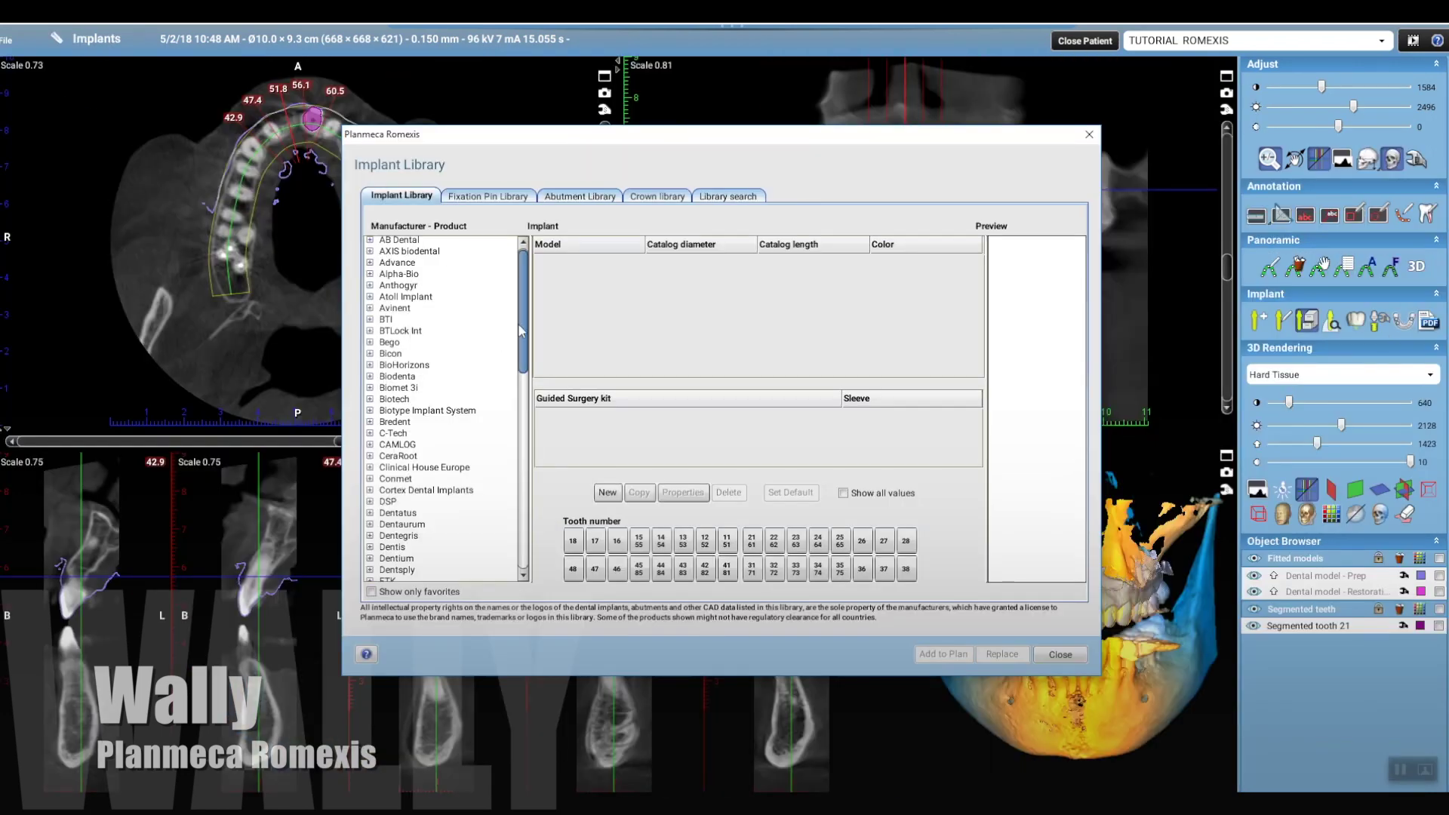
scroll(525, 345, down, 1)
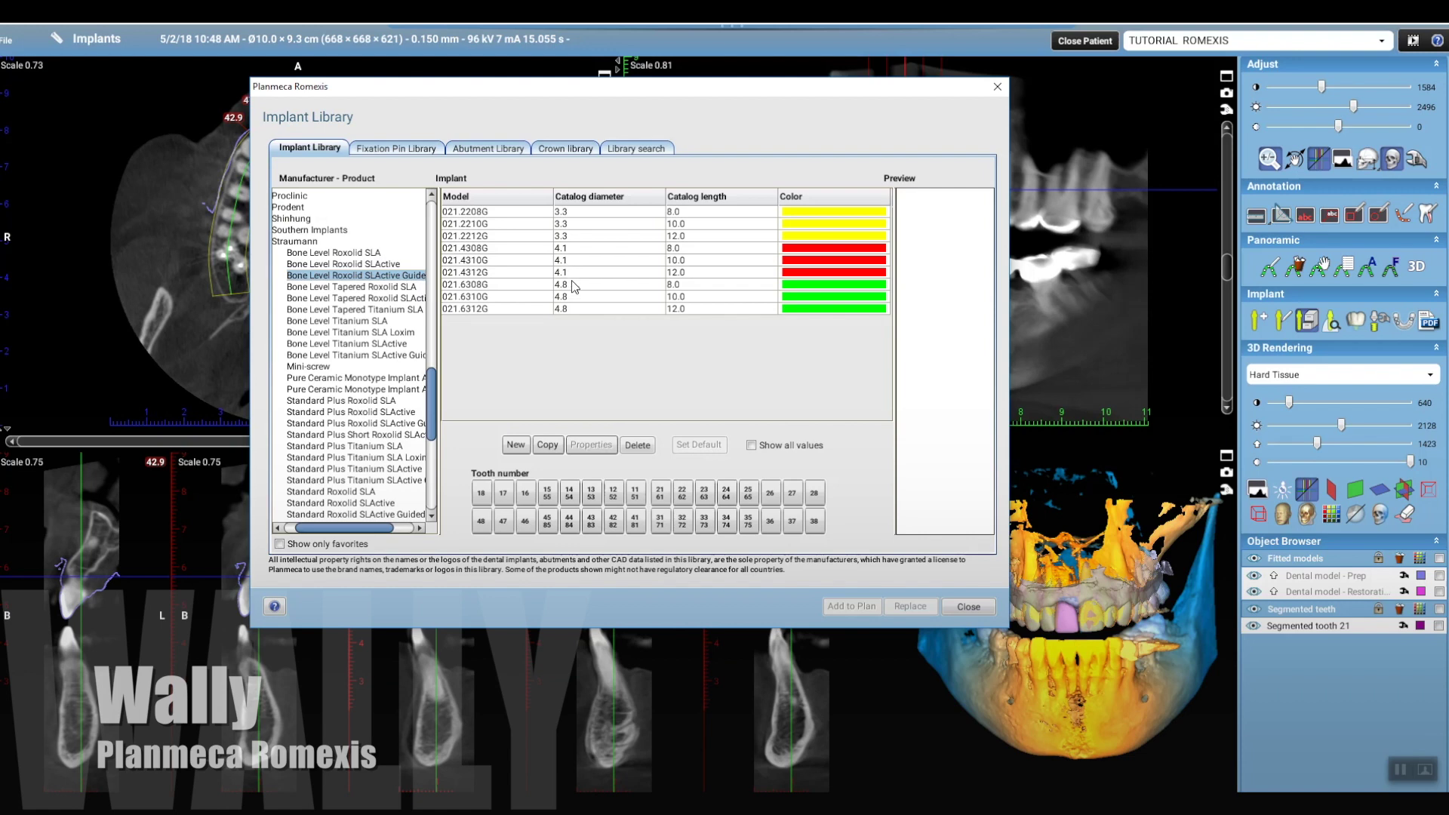
Step: Add the Straumann Bone Level Roxolid SLActive Guided 4.1 × 10 implant (021.4310G) to the plan
click(577, 261)
click(550, 366)
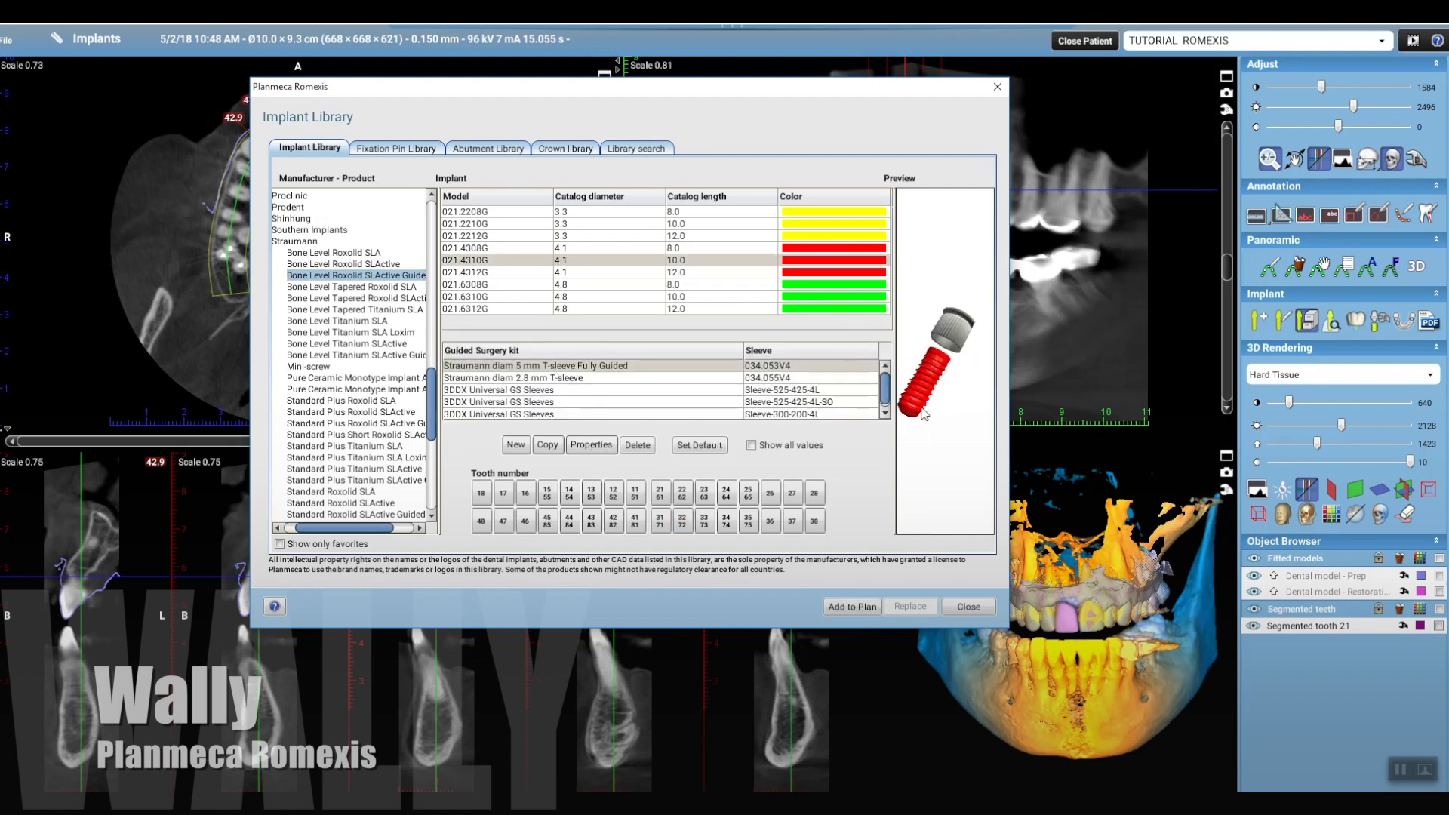
click(851, 607)
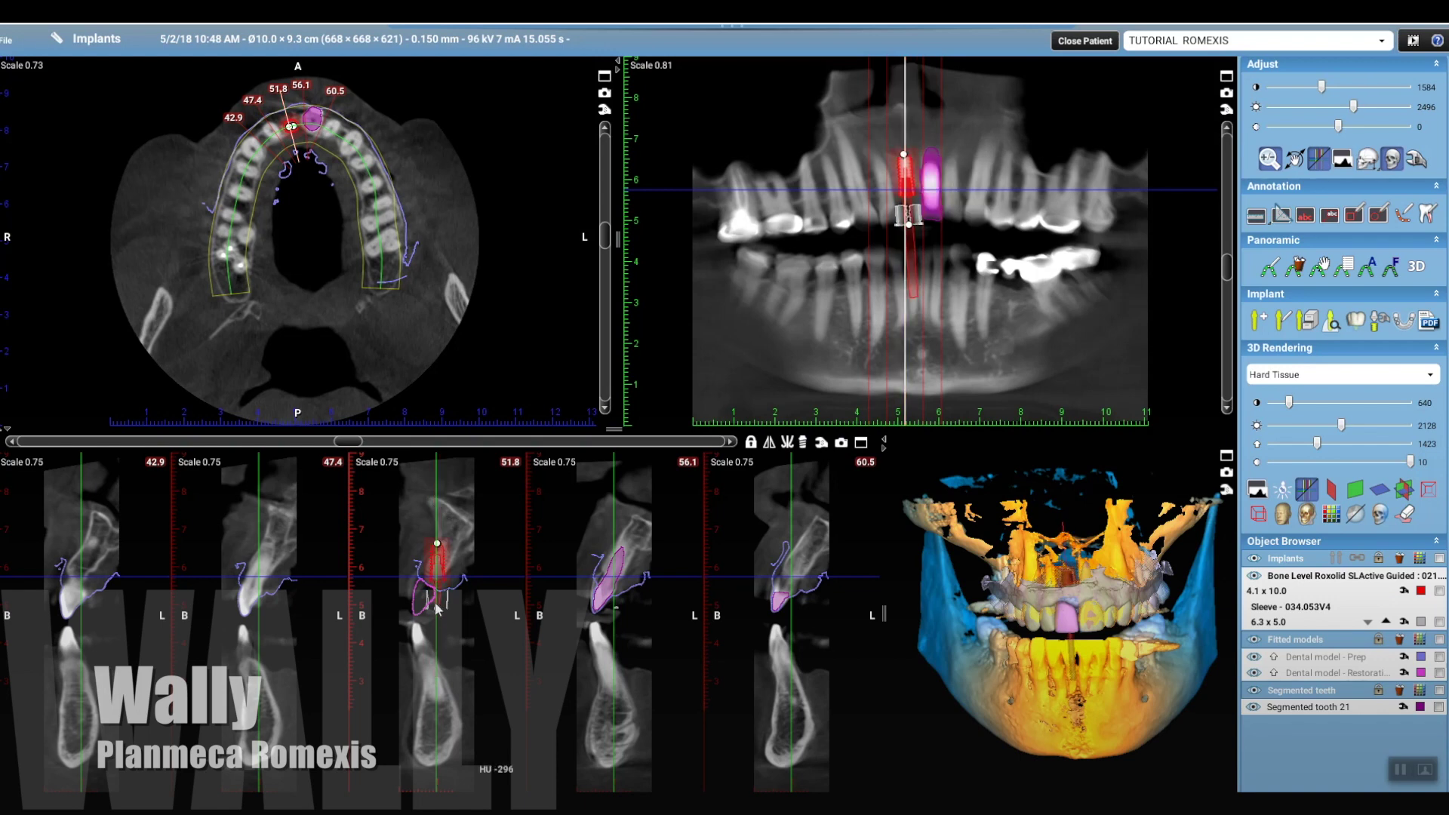
click(802, 442)
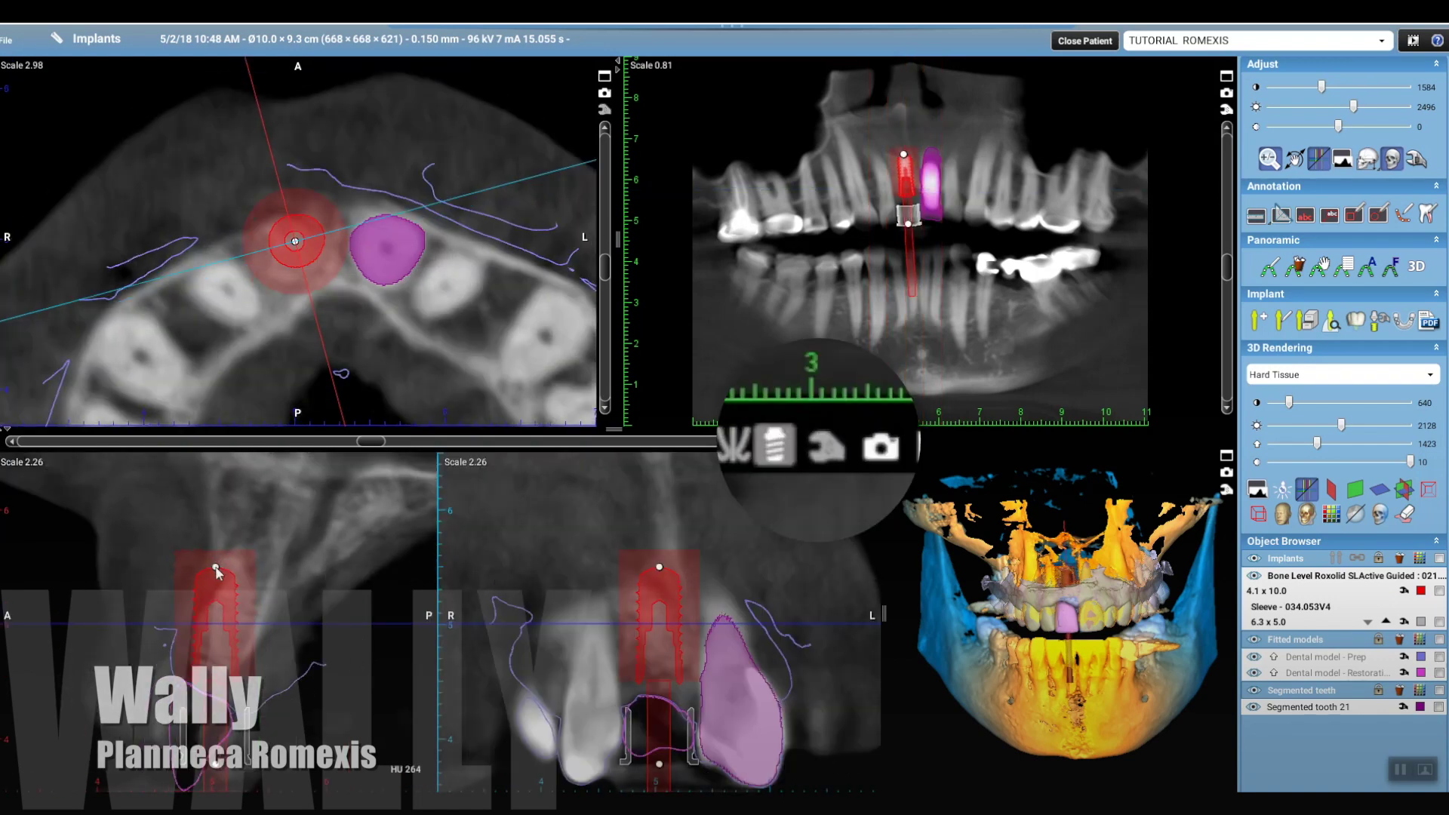
Step: Tilt the implant upright and shift it sideways in the cross-sections
drag(256, 571, 212, 565)
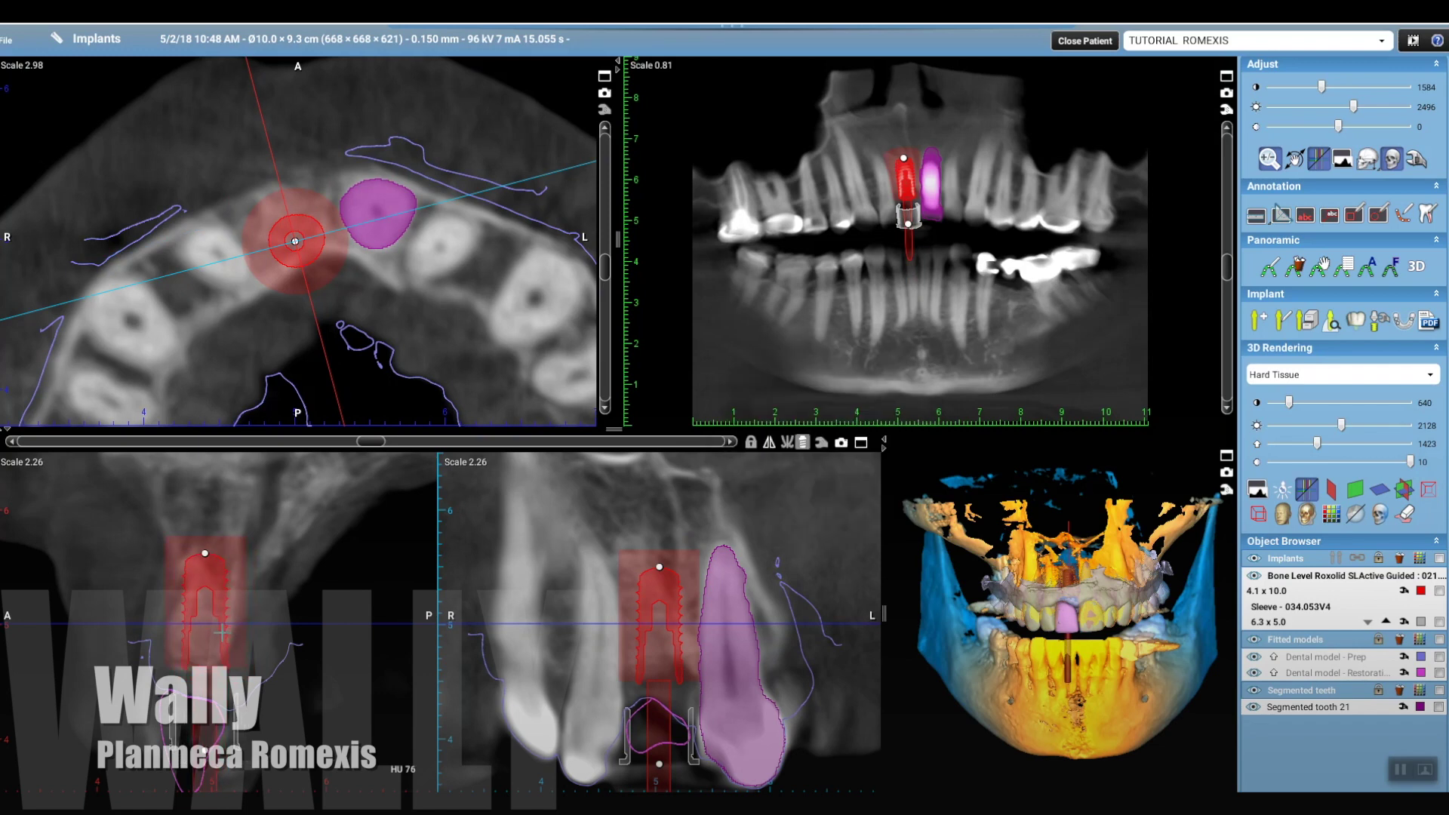
drag(240, 640, 230, 649)
scroll(253, 630, down, 2)
drag(389, 444, 697, 474)
drag(786, 469, 423, 467)
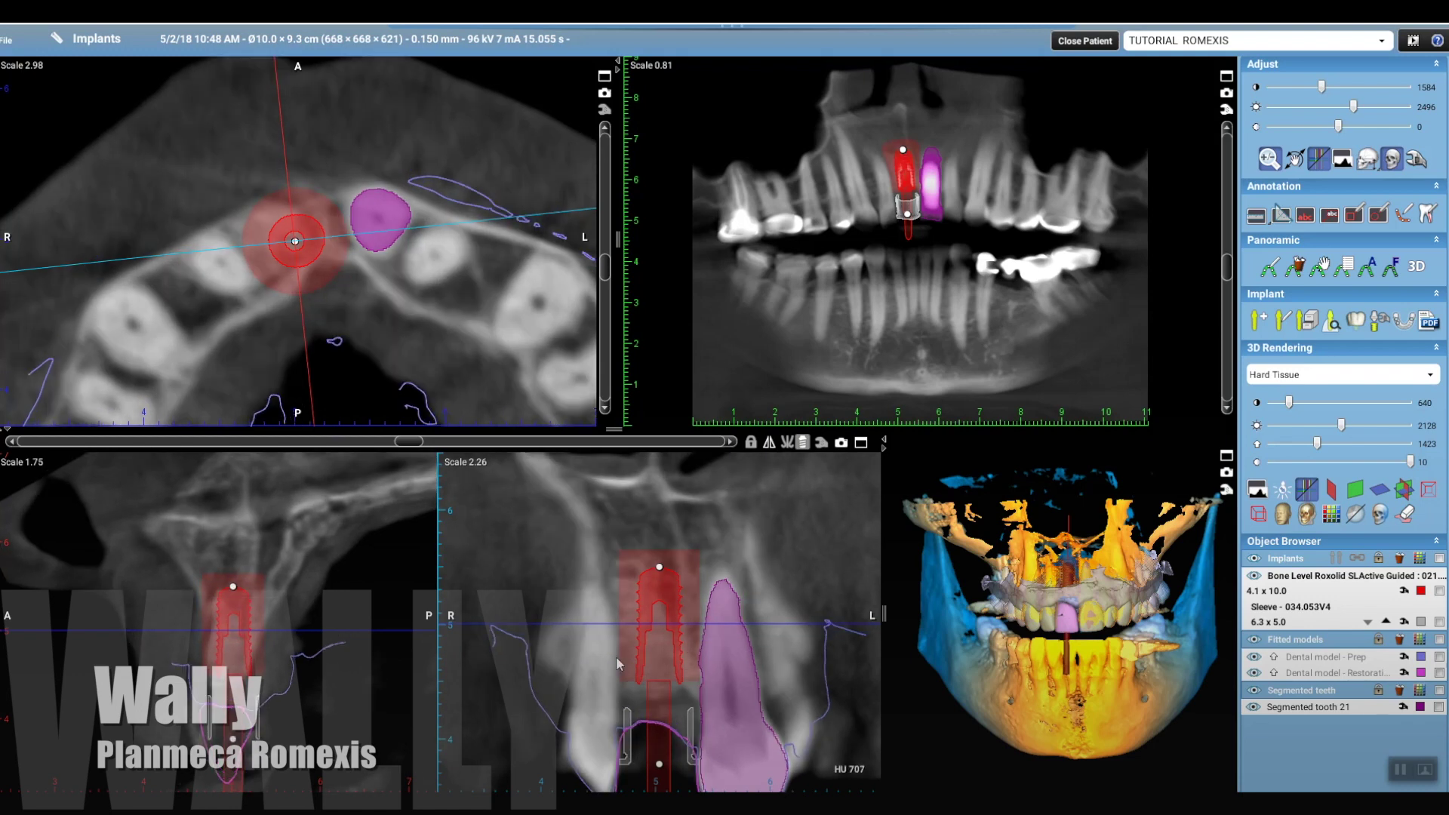
Step: Check the implant against the dental model in full 3D with bone hidden
click(1226, 455)
drag(1342, 425, 1410, 444)
drag(934, 577, 671, 483)
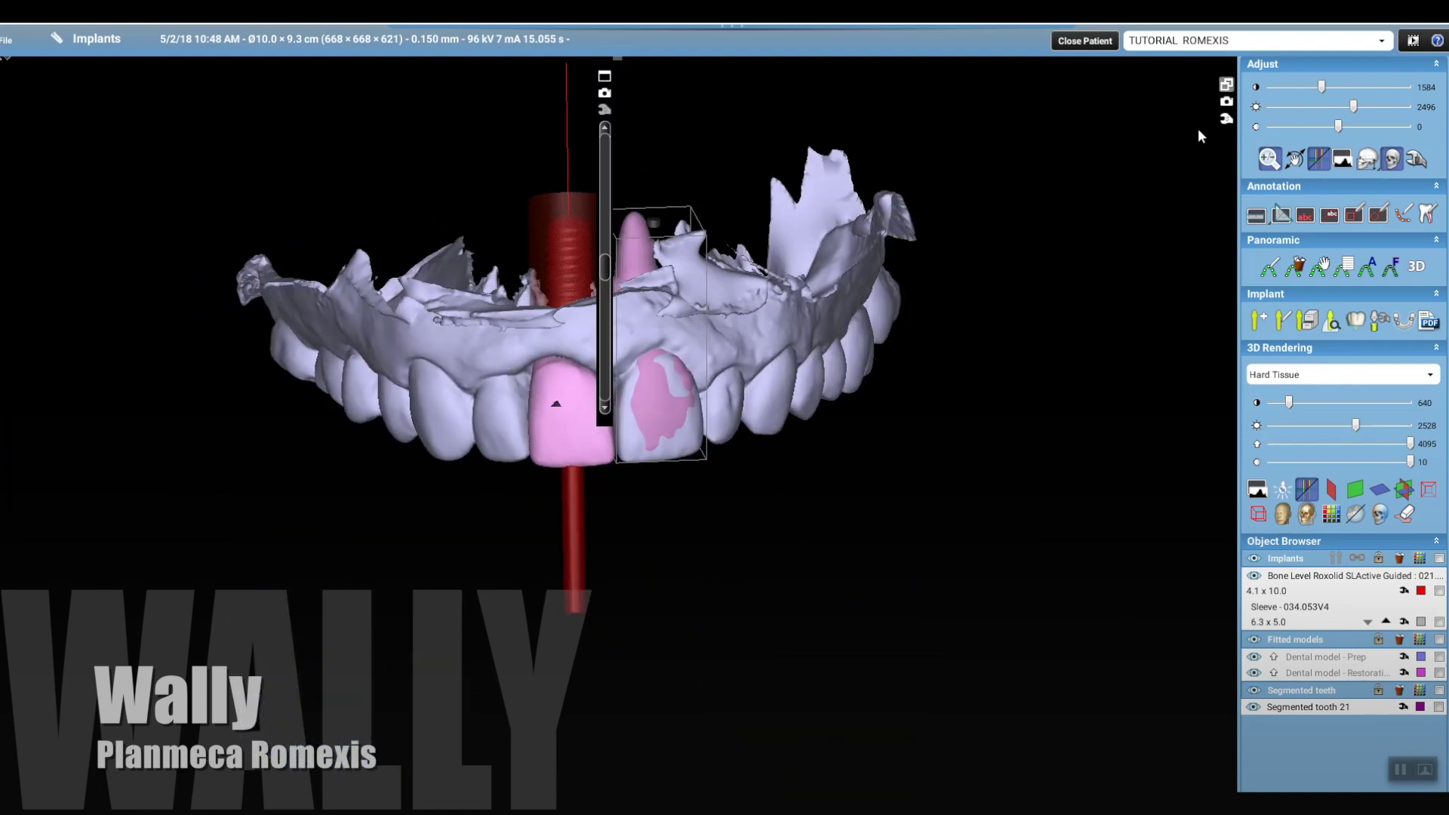
click(1227, 84)
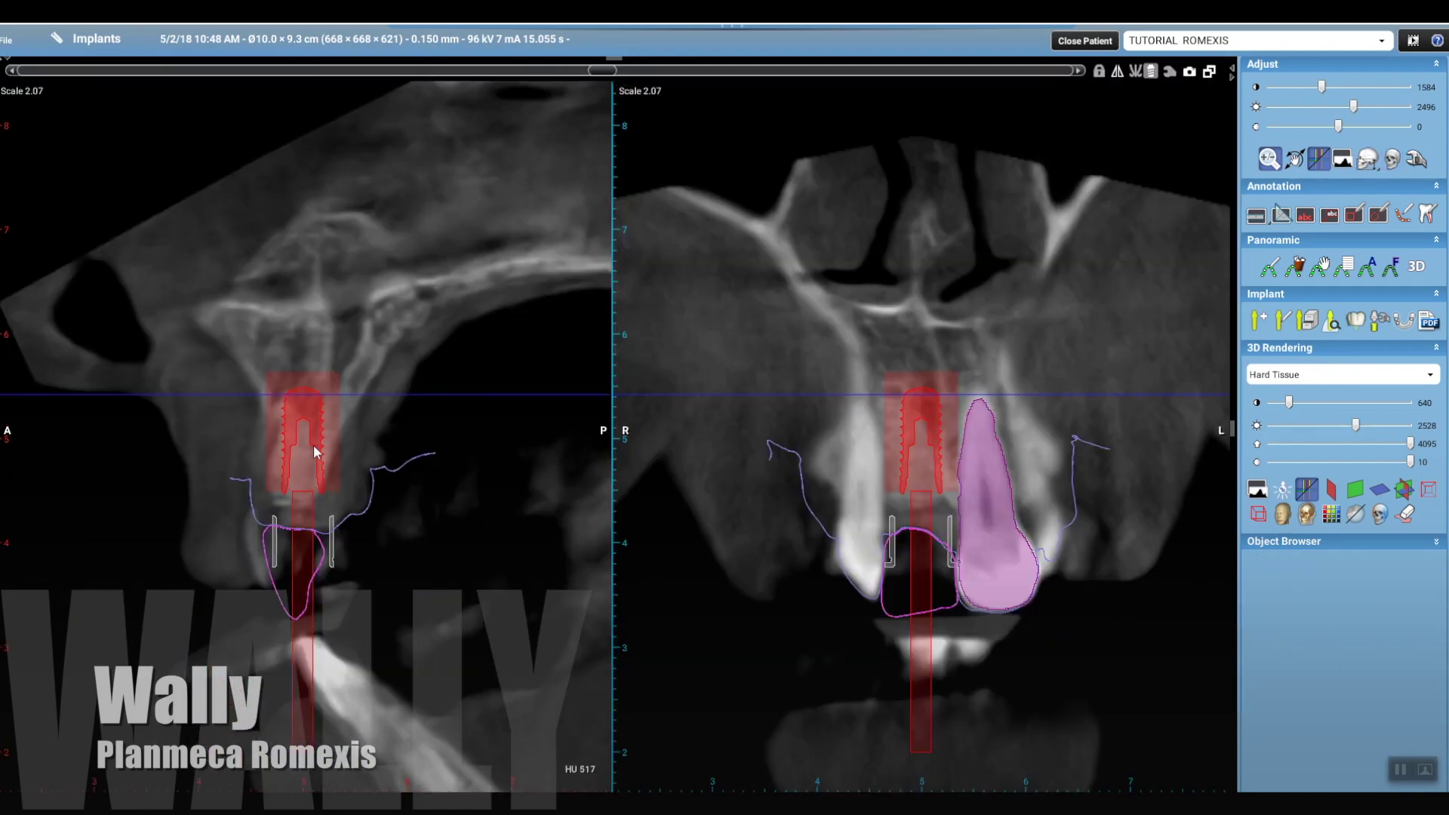
Step: Tilt the implant by its lower end and measure its clearances of 1.80 and 3.00
scroll(314, 446, up, 3)
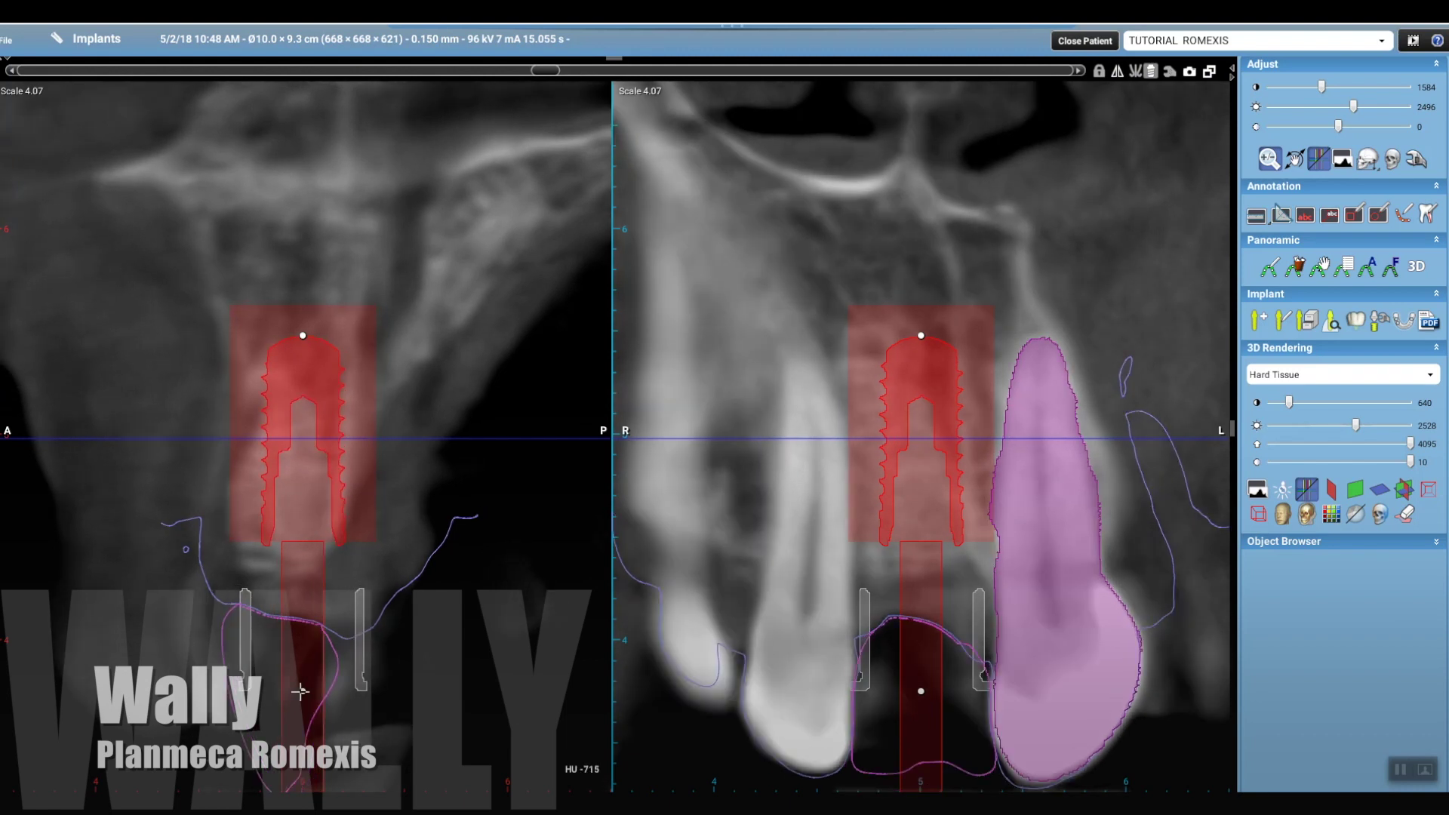
drag(303, 691, 300, 689)
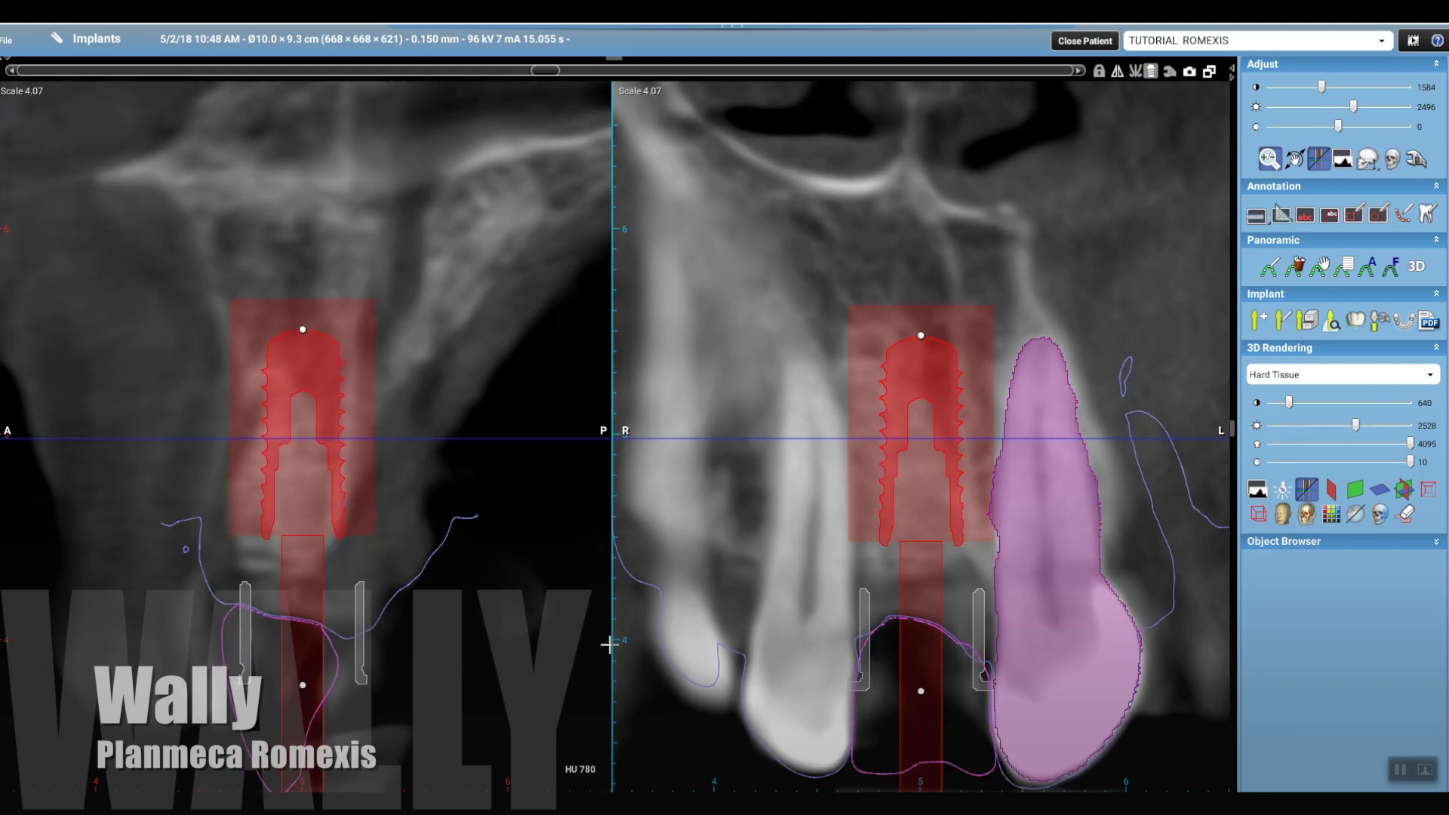
click(1257, 216)
mouse_move(238, 593)
mouse_down()
mouse_move(236, 551)
mouse_move(281, 549)
mouse_move(233, 592)
mouse_up()
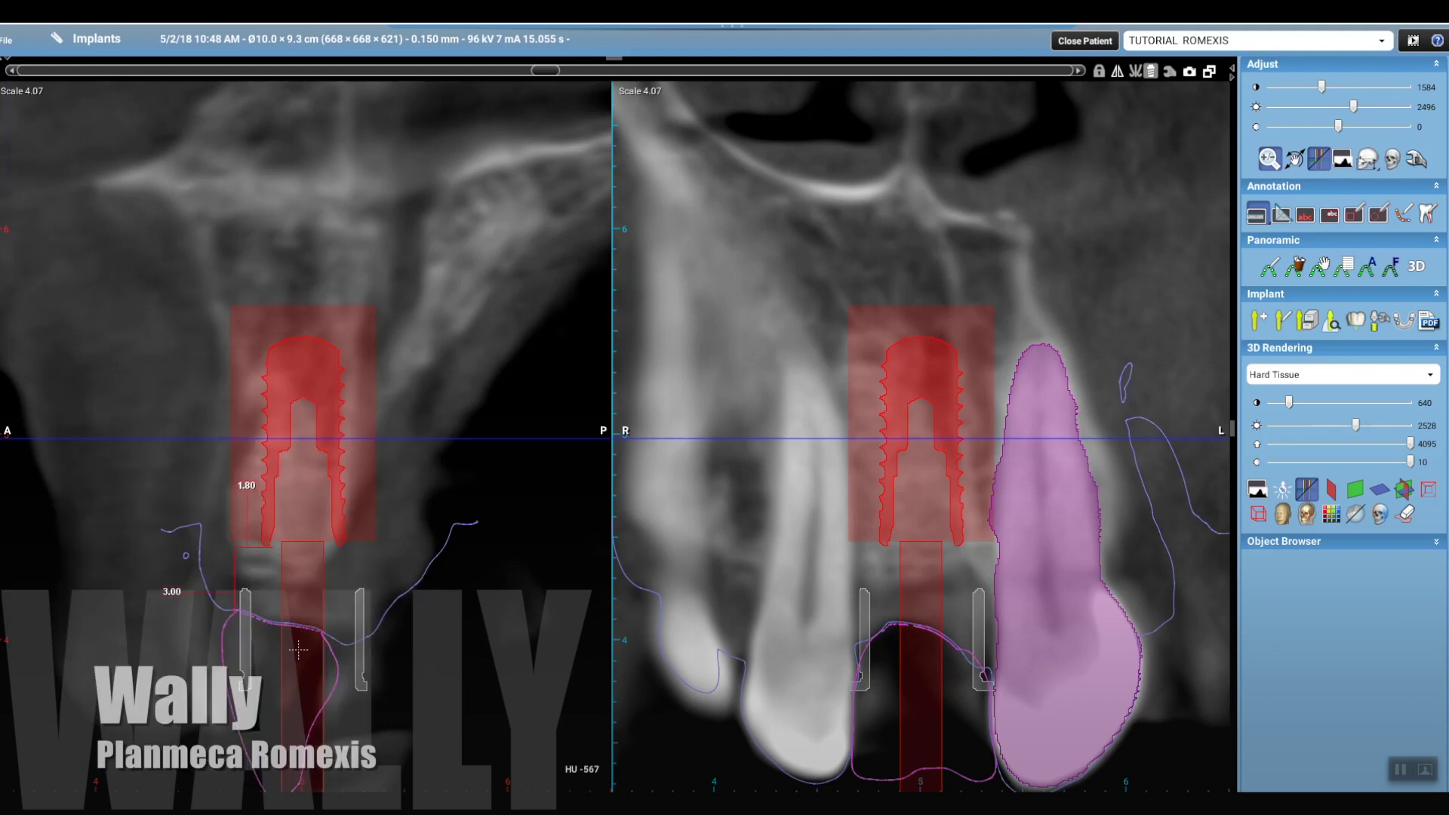
drag(545, 70, 887, 157)
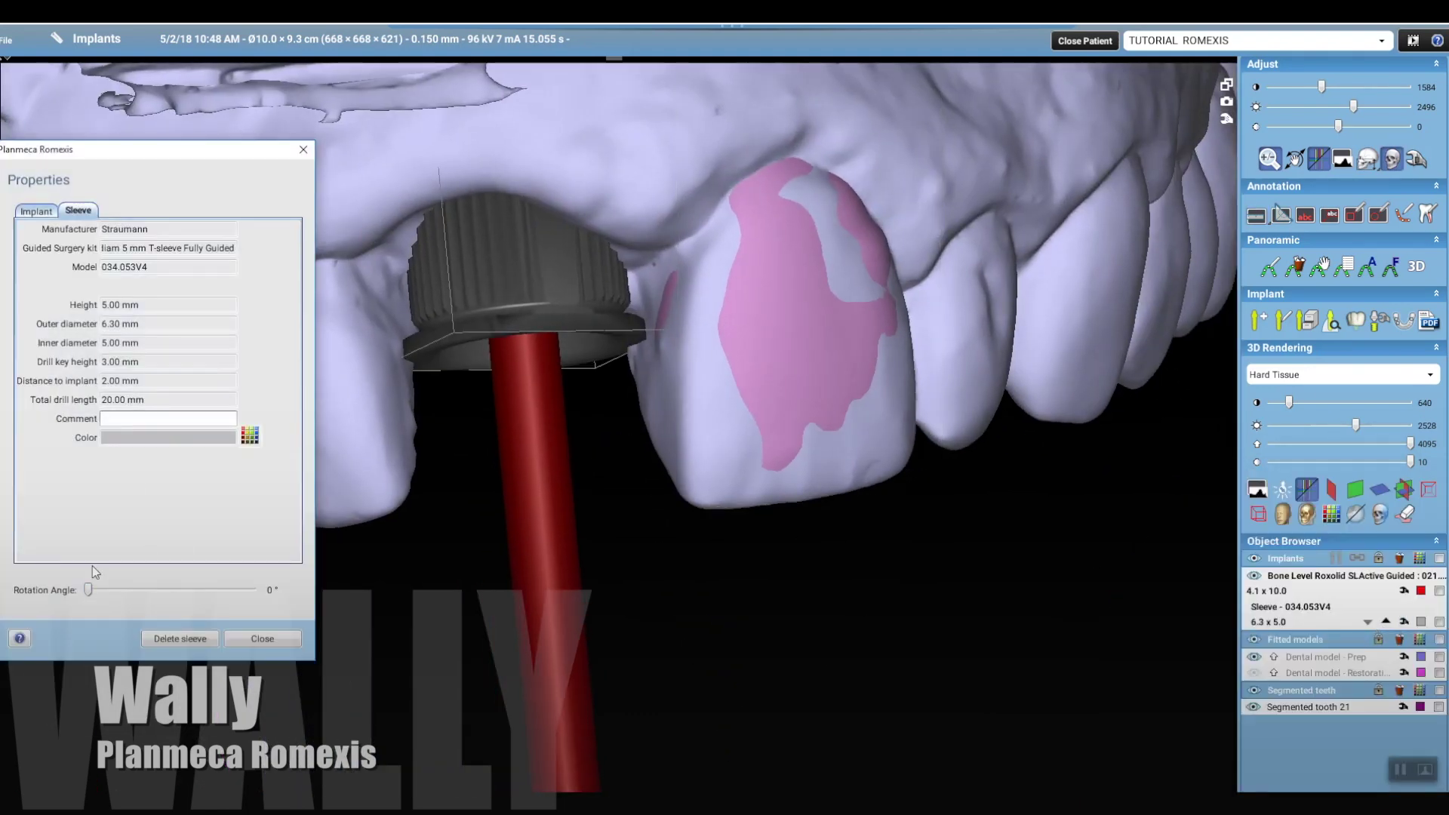
Step: Rotate the guide sleeve to 111° and set it 6.00 mm from the implant
drag(90, 589, 106, 590)
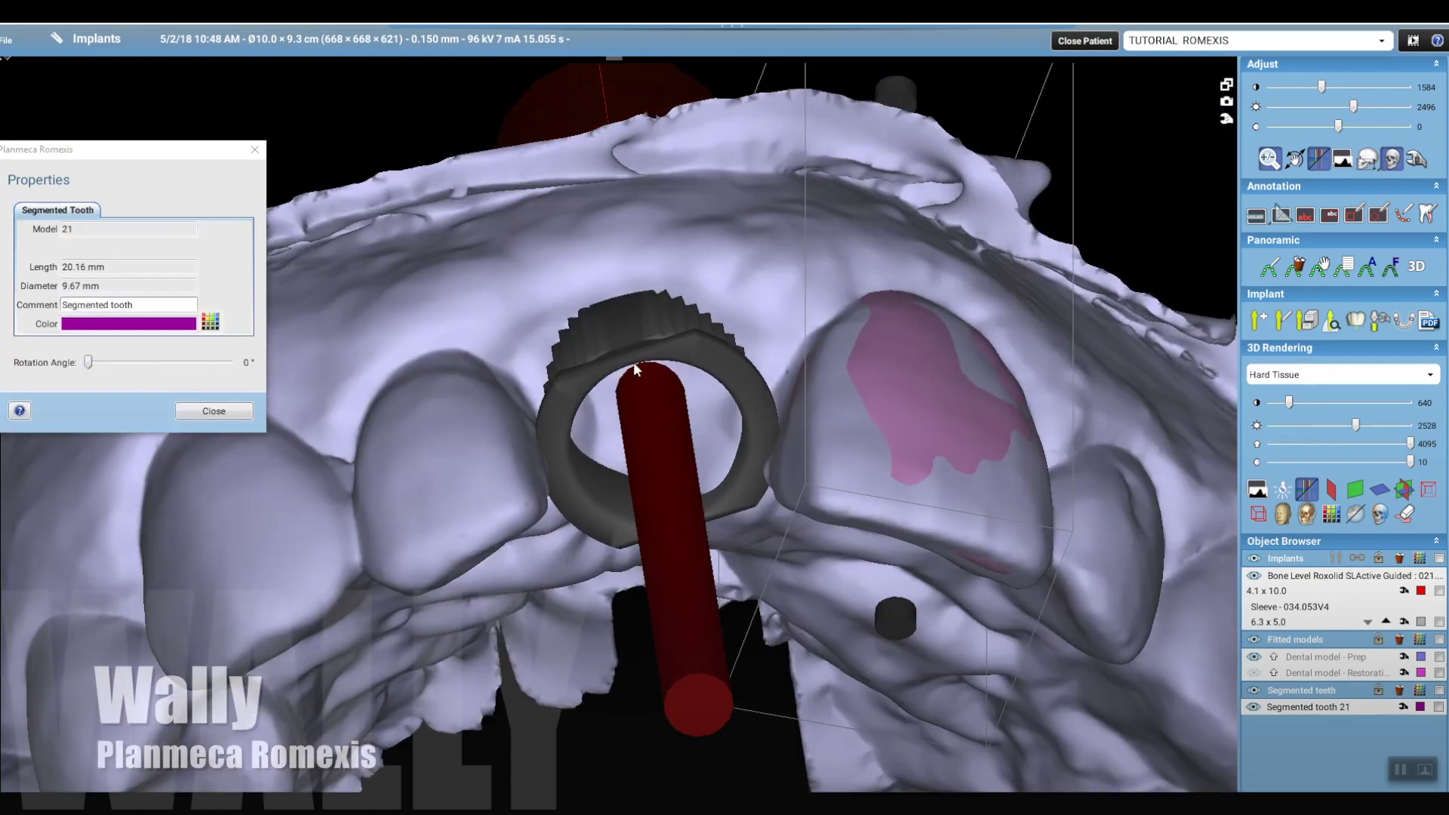
click(633, 361)
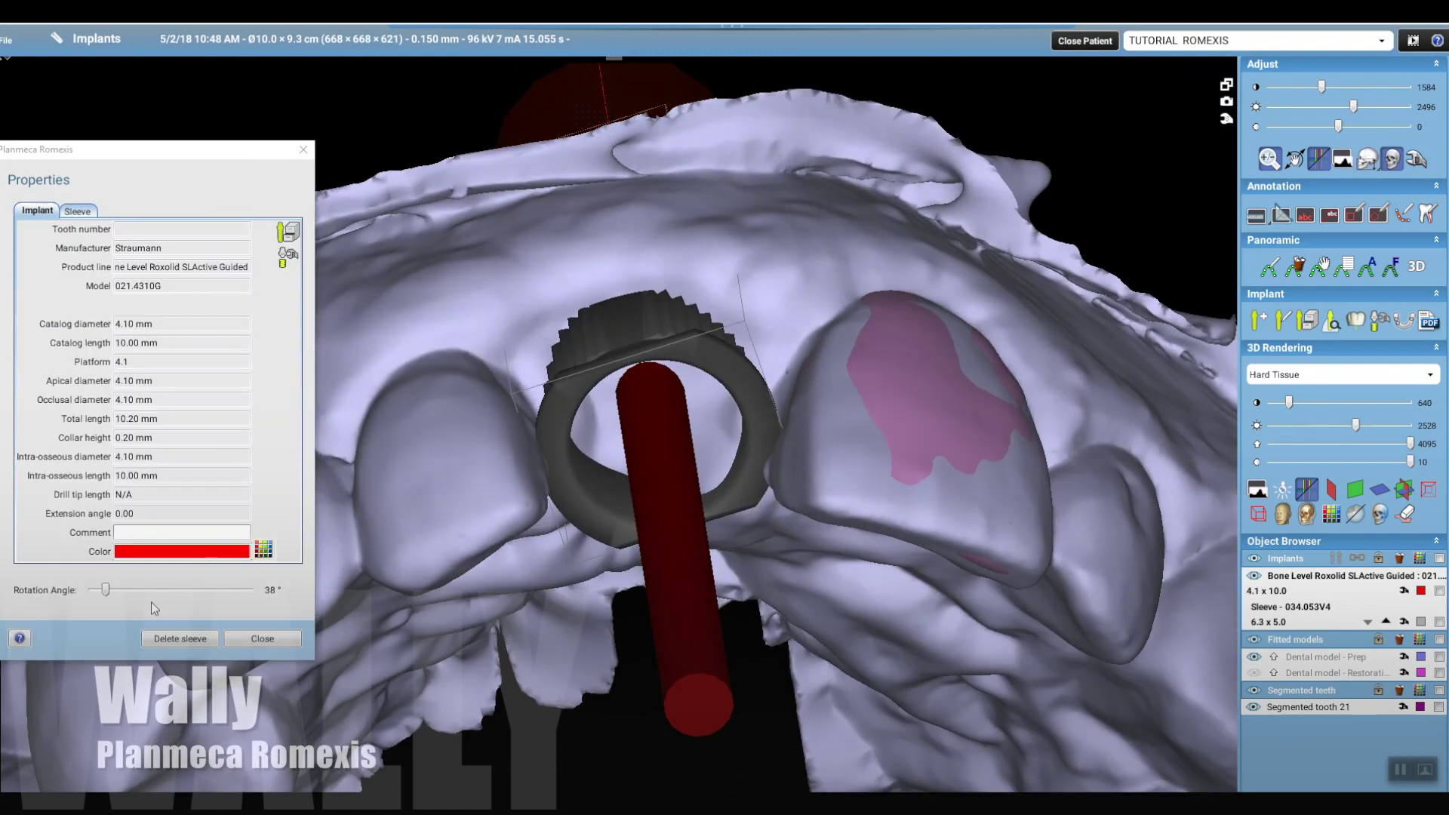
click(81, 213)
drag(110, 592, 137, 594)
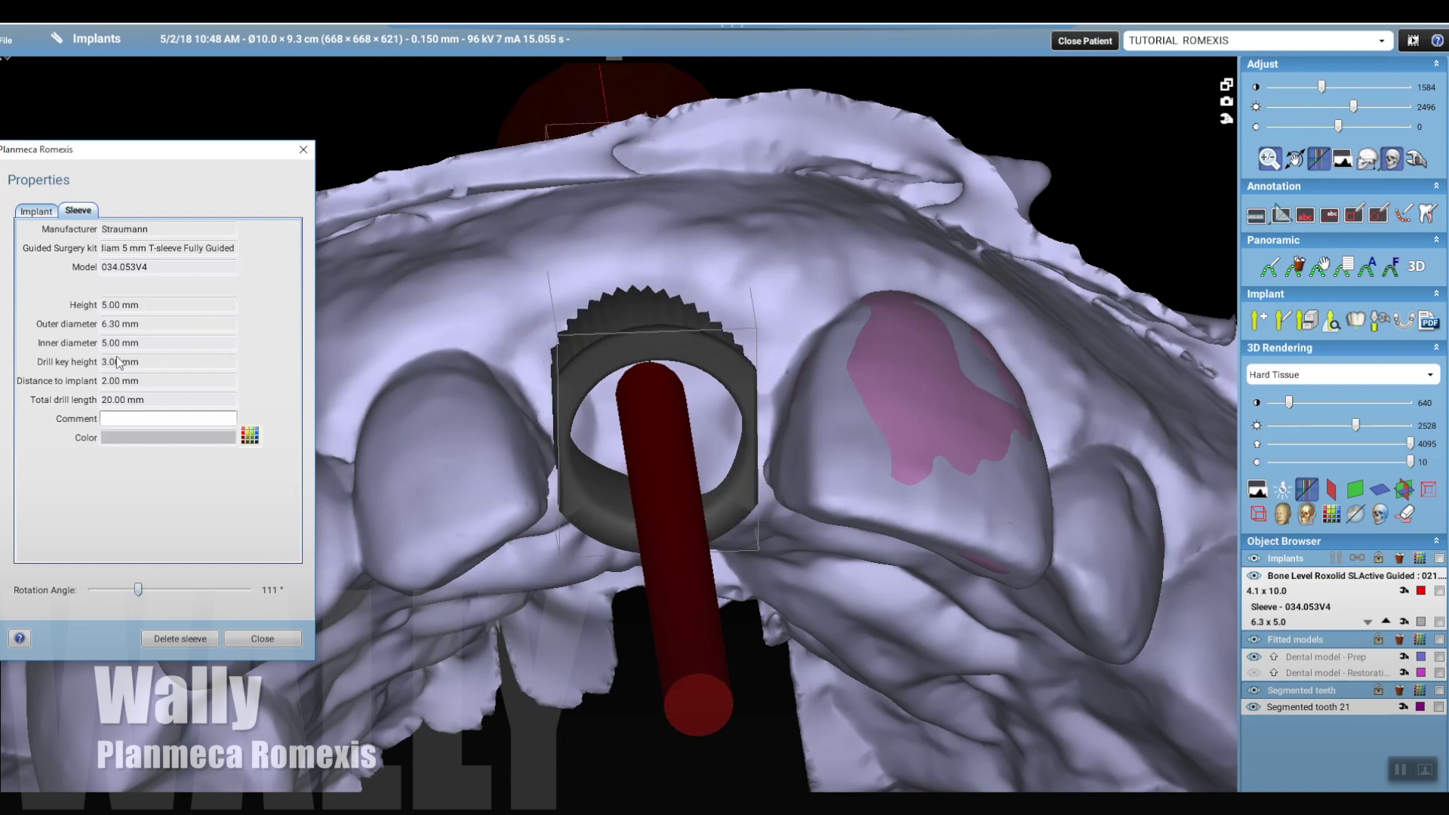
drag(656, 340, 830, 283)
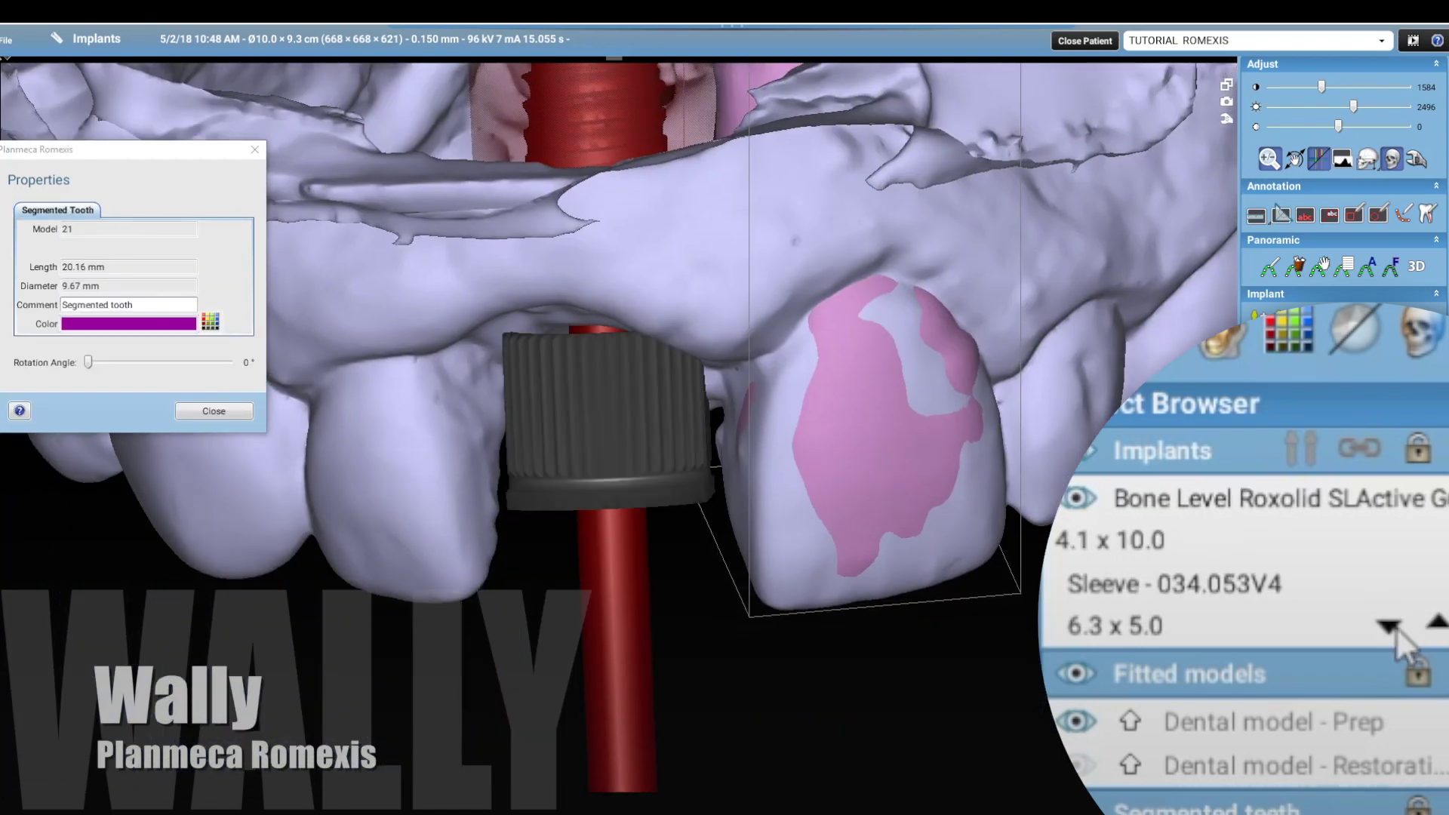
click(1391, 628)
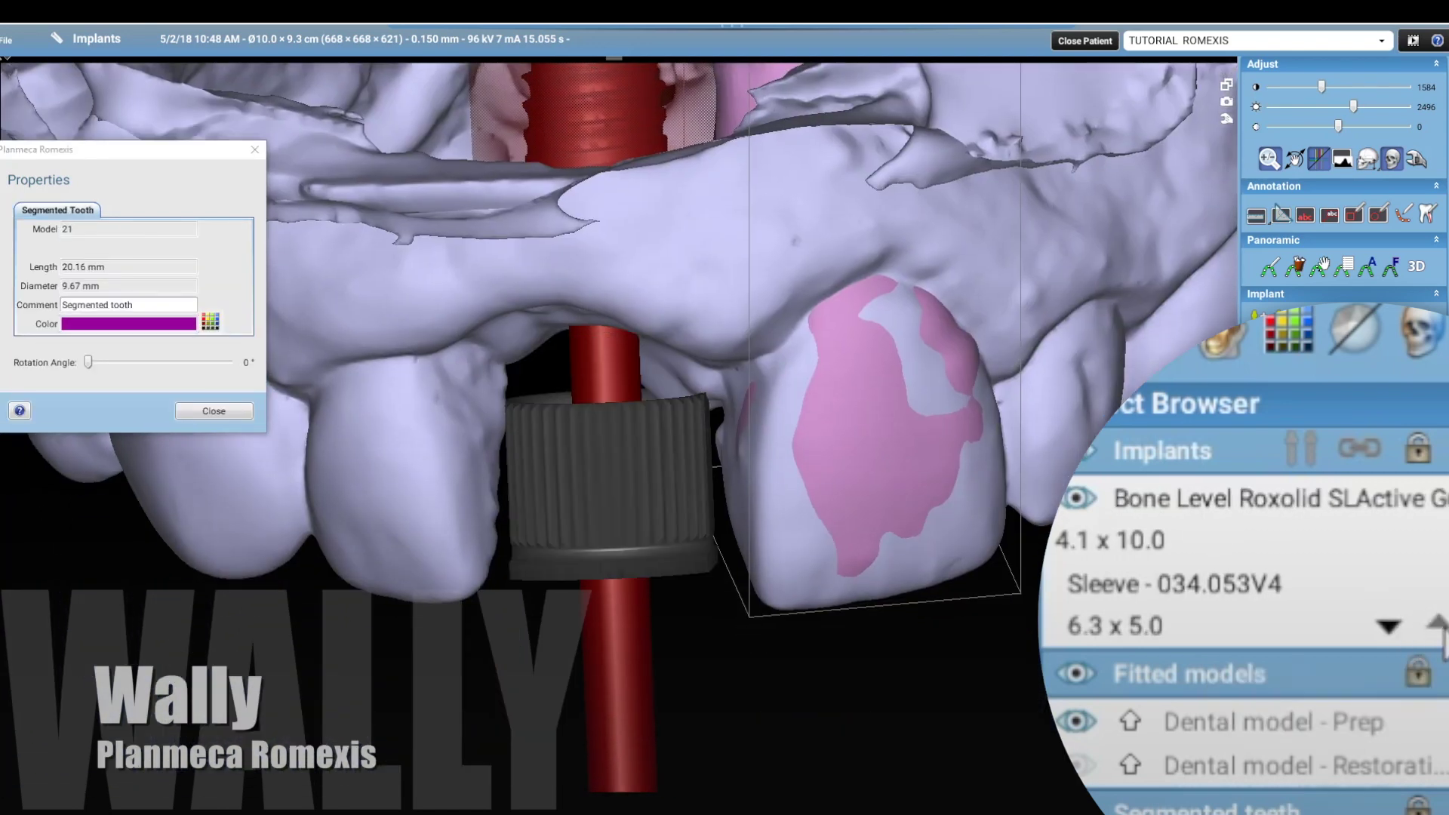
click(215, 411)
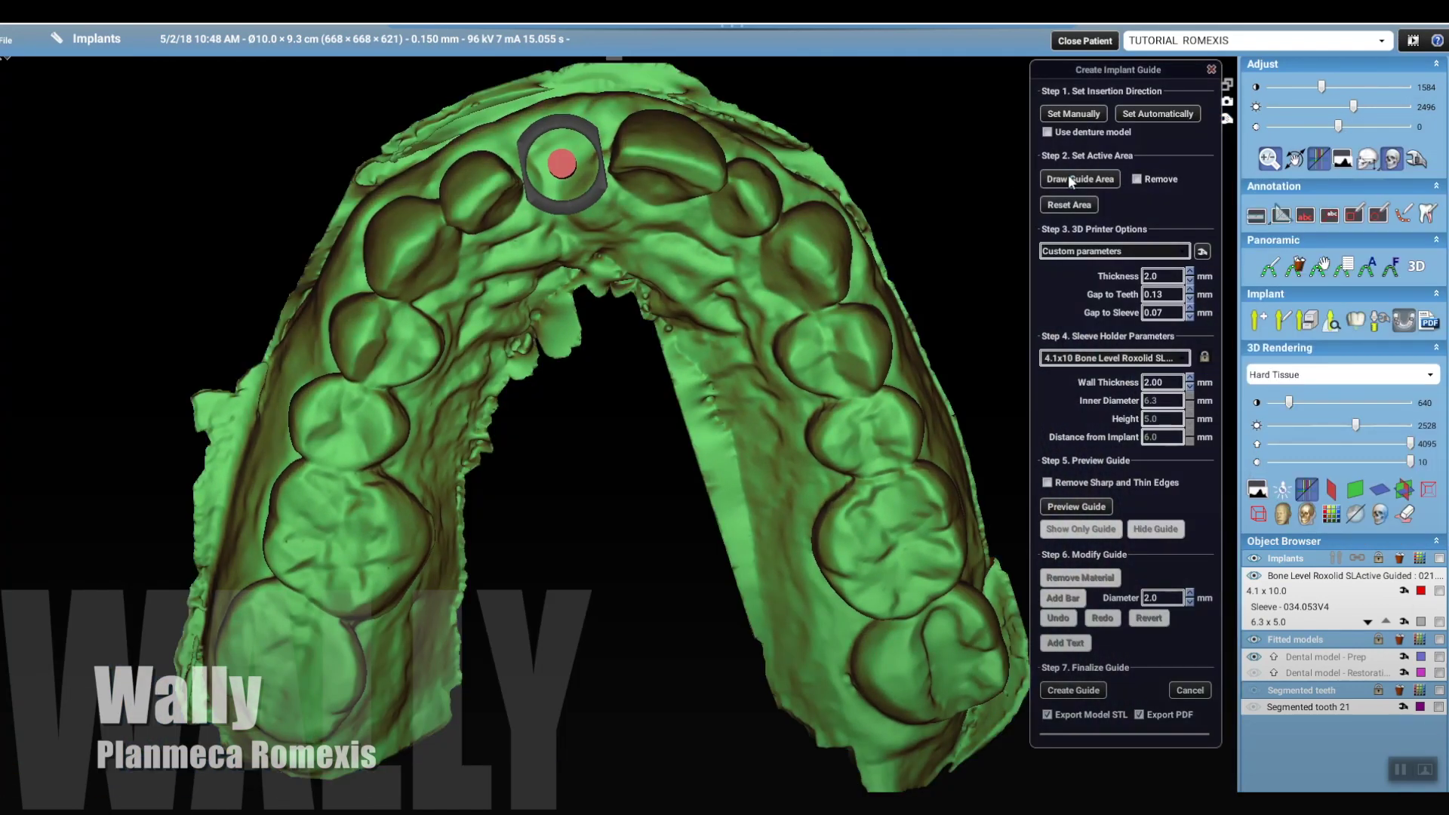
Step: Mark the guide area on the model, removing the molar region
click(1070, 180)
click(1137, 178)
mouse_move(798, 492)
mouse_down()
mouse_move(935, 547)
mouse_move(781, 486)
mouse_move(793, 492)
mouse_up()
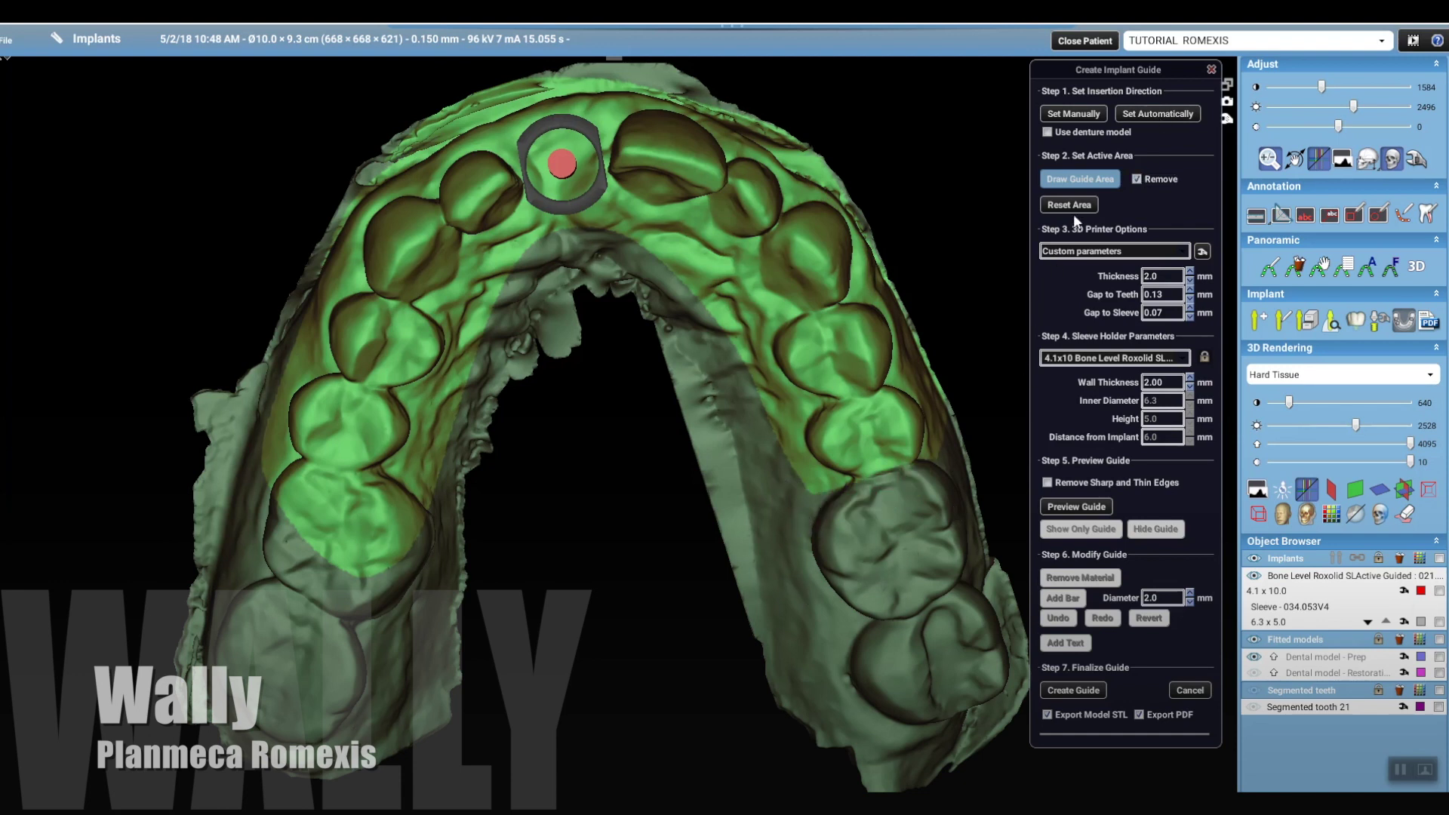
click(1137, 179)
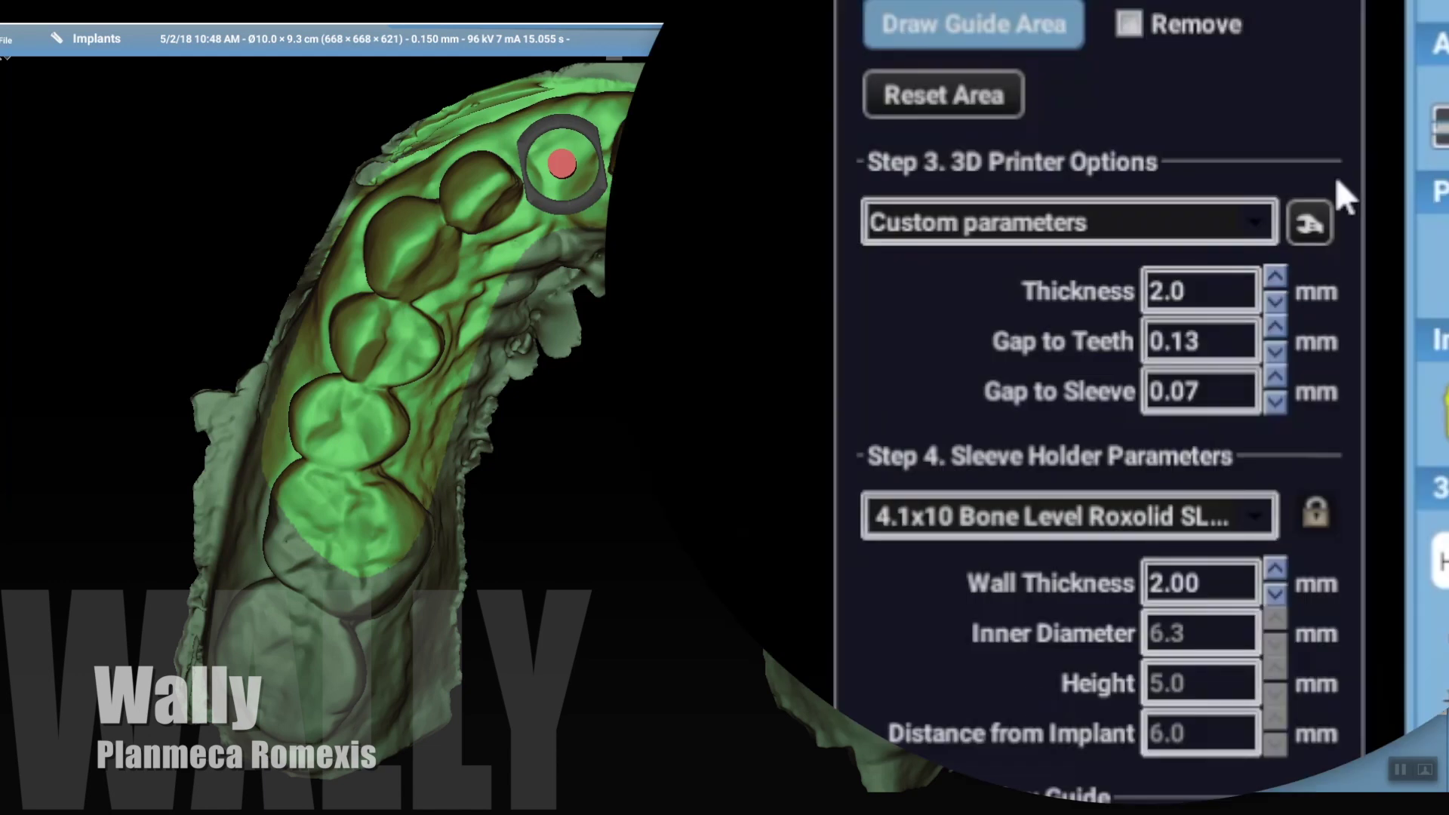
Step: Keep Planmeca Creo as the printer, preview the guide and show it alone
click(1273, 220)
click(1271, 221)
click(1250, 233)
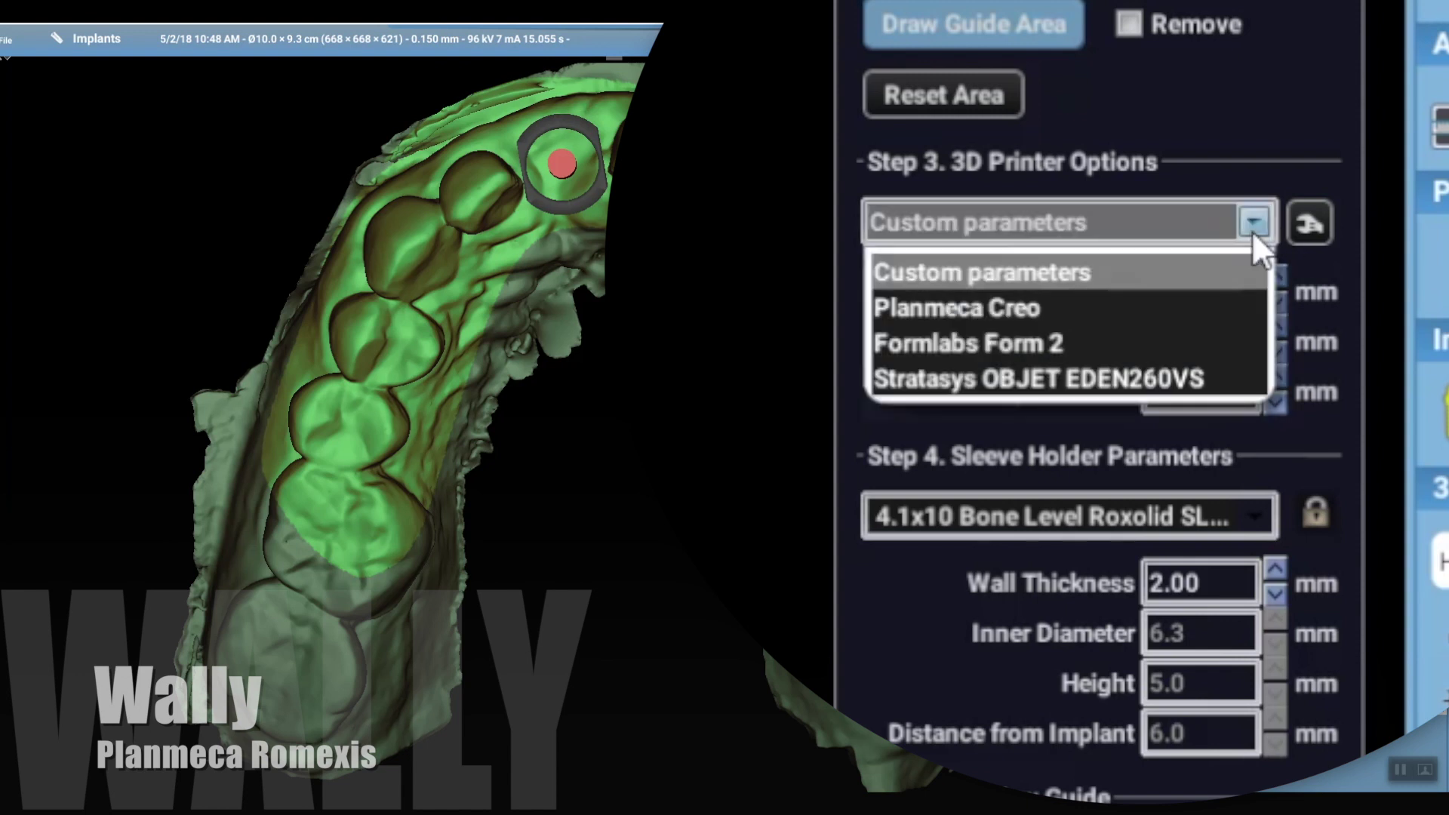
click(1111, 333)
click(1250, 222)
click(1185, 308)
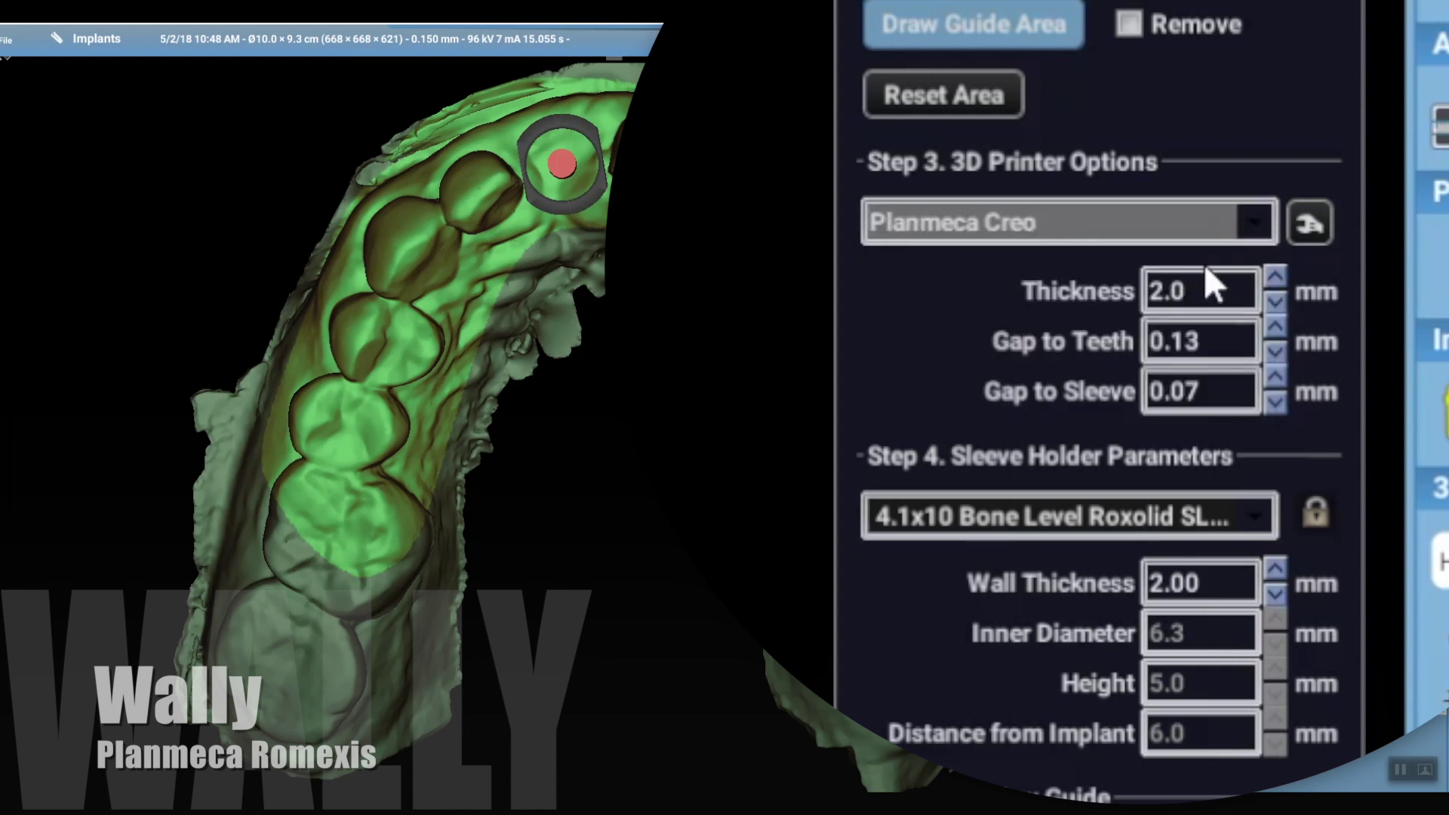
click(1252, 220)
click(1154, 280)
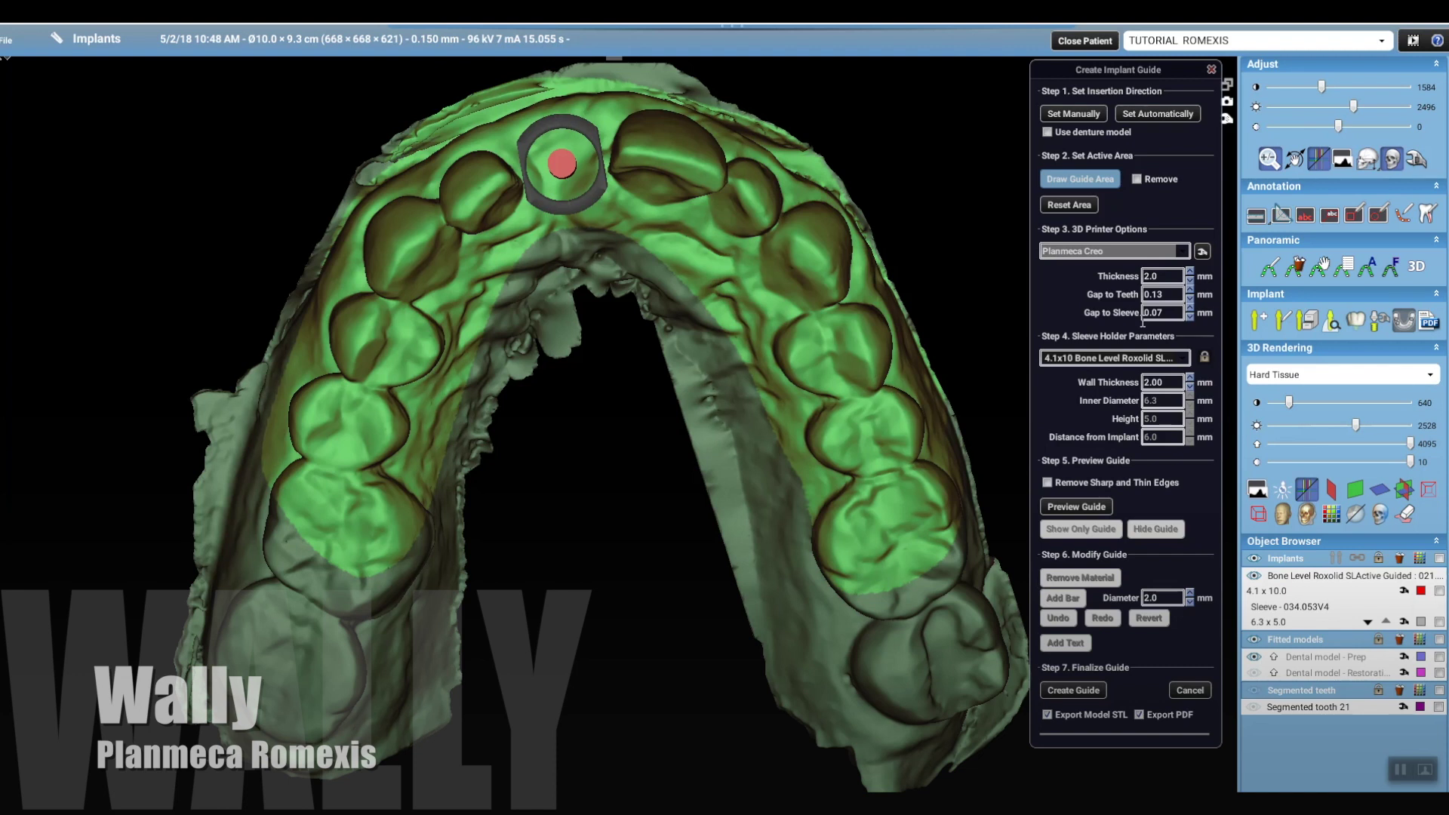
click(1091, 506)
click(1081, 529)
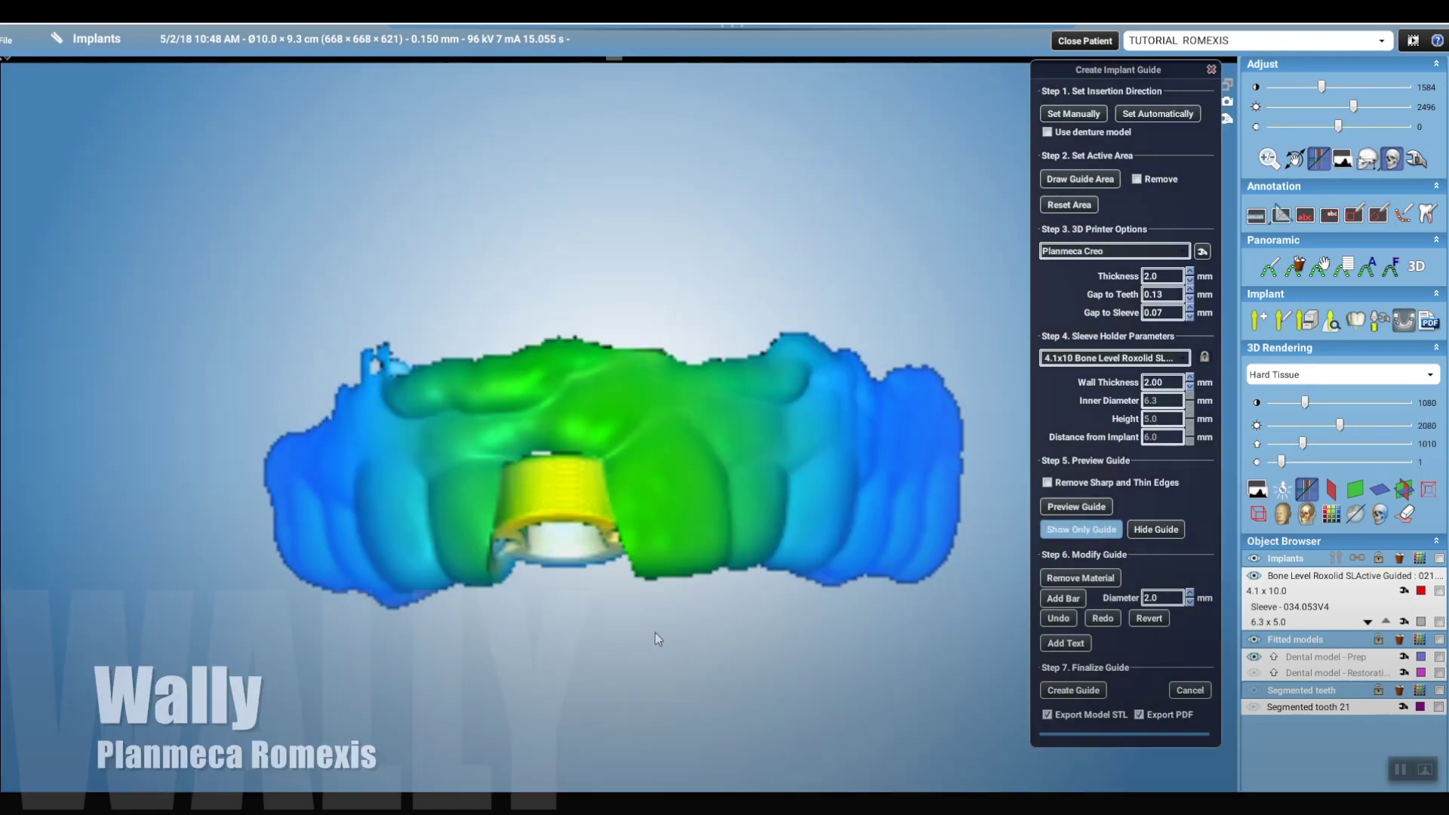
Step: Remove marked material across the top of the guide
click(1076, 580)
mouse_move(309, 421)
mouse_down()
mouse_move(613, 312)
mouse_move(936, 382)
mouse_up()
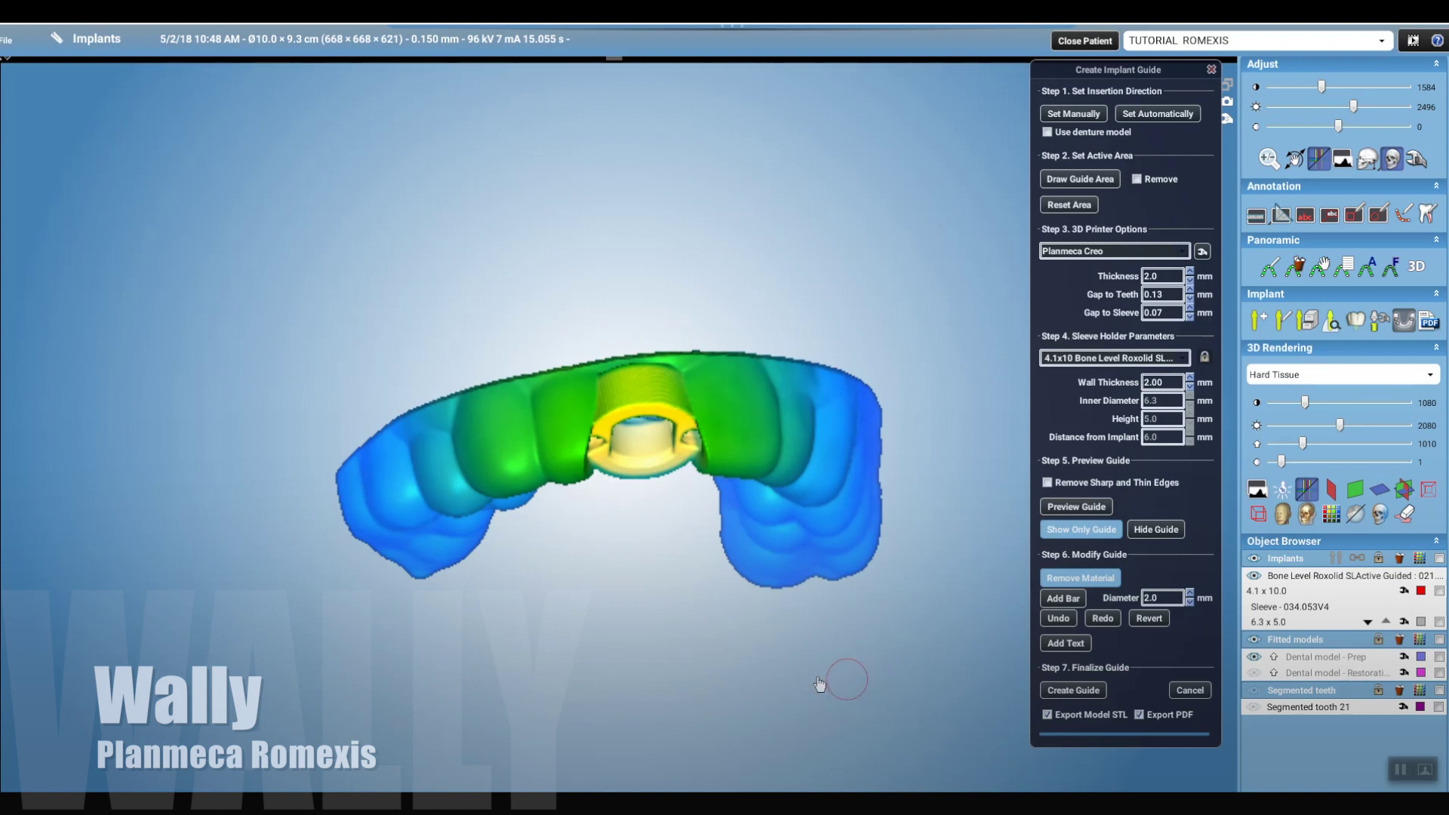
right_drag(772, 653, 591, 346)
mouse_move(592, 347)
mouse_down()
mouse_move(902, 456)
mouse_move(506, 373)
mouse_up()
right_drag(667, 607, 544, 533)
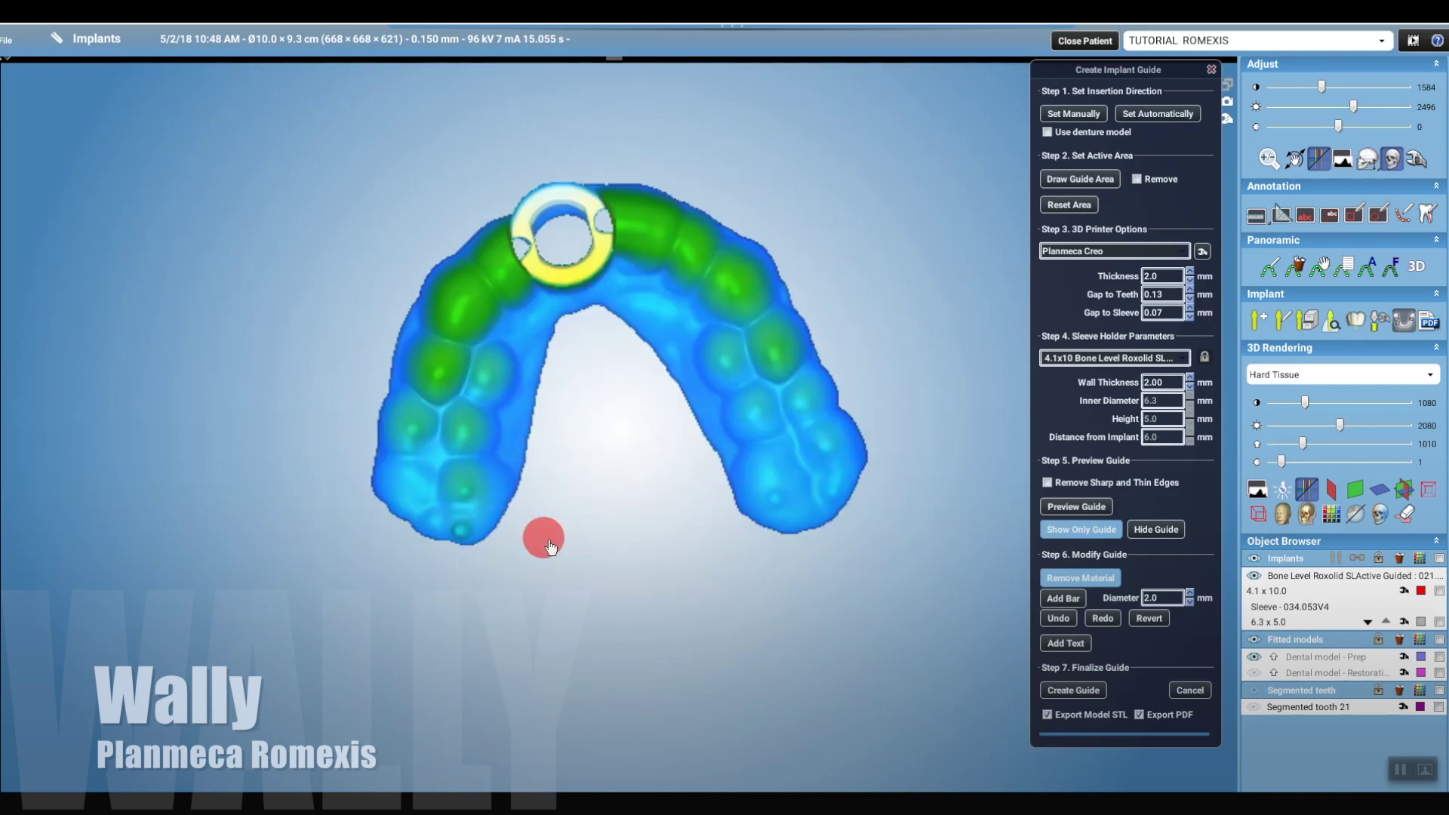
Step: Punch four inspection holes through the guide
click(738, 289)
click(825, 443)
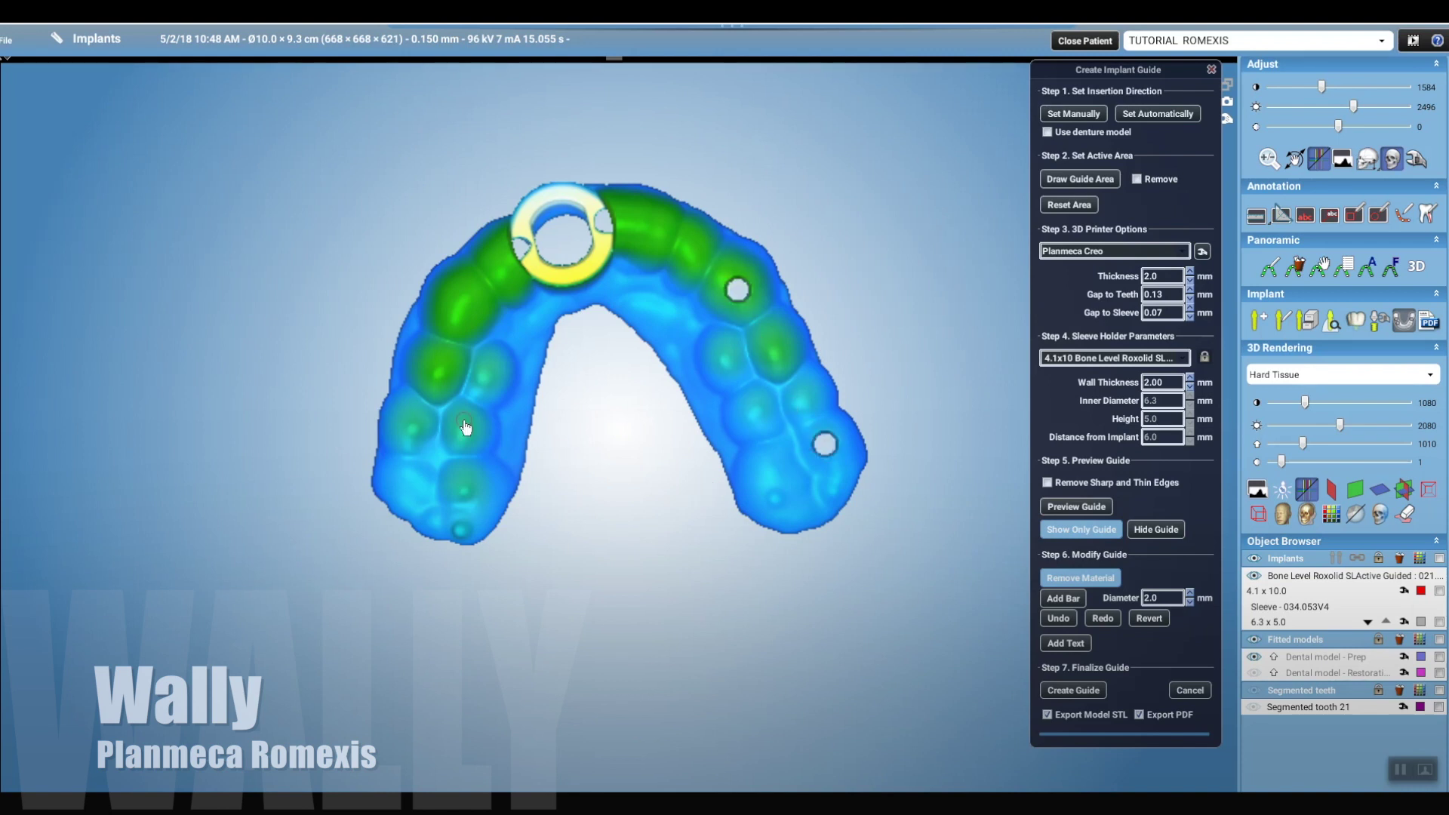
click(441, 371)
click(464, 494)
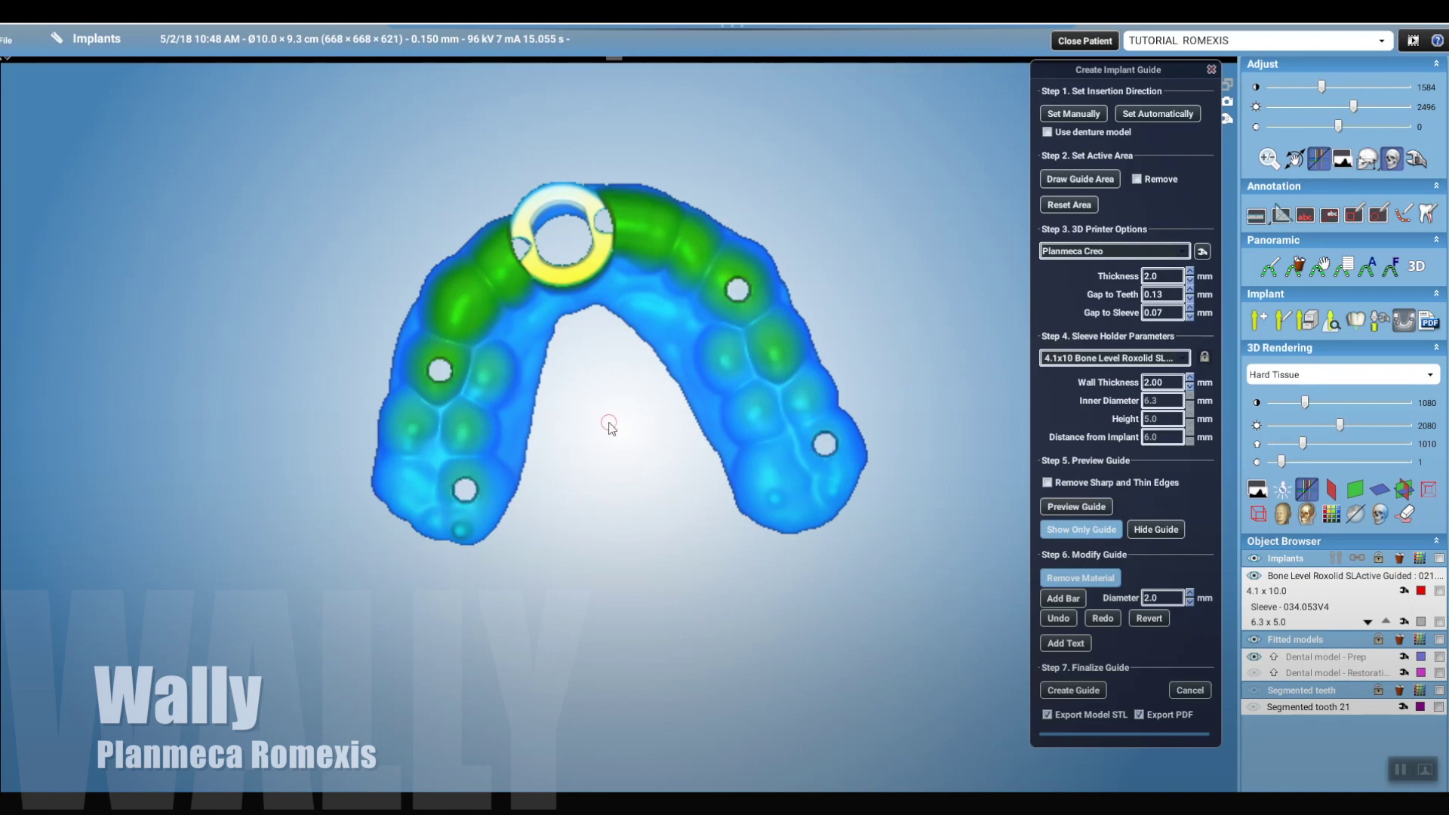
right_drag(566, 333, 532, 390)
Step: Carve an opening in the guide's front below the sleeve
mouse_move(533, 389)
mouse_down()
mouse_move(556, 323)
mouse_move(582, 317)
mouse_move(556, 401)
mouse_move(647, 465)
mouse_up()
right_drag(647, 465, 674, 408)
mouse_move(674, 408)
mouse_down()
mouse_move(760, 453)
mouse_move(738, 508)
mouse_up()
mouse_move(712, 508)
right_down()
mouse_move(796, 518)
mouse_move(485, 508)
mouse_move(243, 570)
mouse_move(672, 462)
mouse_move(755, 521)
right_up()
click(1081, 578)
right_drag(717, 626, 1084, 612)
Step: Add a connecting bar and the SAFDA text label, then create the guide
click(1083, 604)
right_drag(868, 545, 876, 657)
click(1066, 643)
key(BackSpace)
key(BackSpace)
key(BackSpace)
key(BackSpace)
key(BackSpace)
key(BackSpace)
key(BackSpace)
key(BackSpace)
key(BackSpace)
key(BackSpace)
key(BackSpace)
key(BackSpace)
key(BackSpace)
key(BackSpace)
key(BackSpace)
key(BackSpace)
click(968, 549)
right_drag(469, 564, 549, 474)
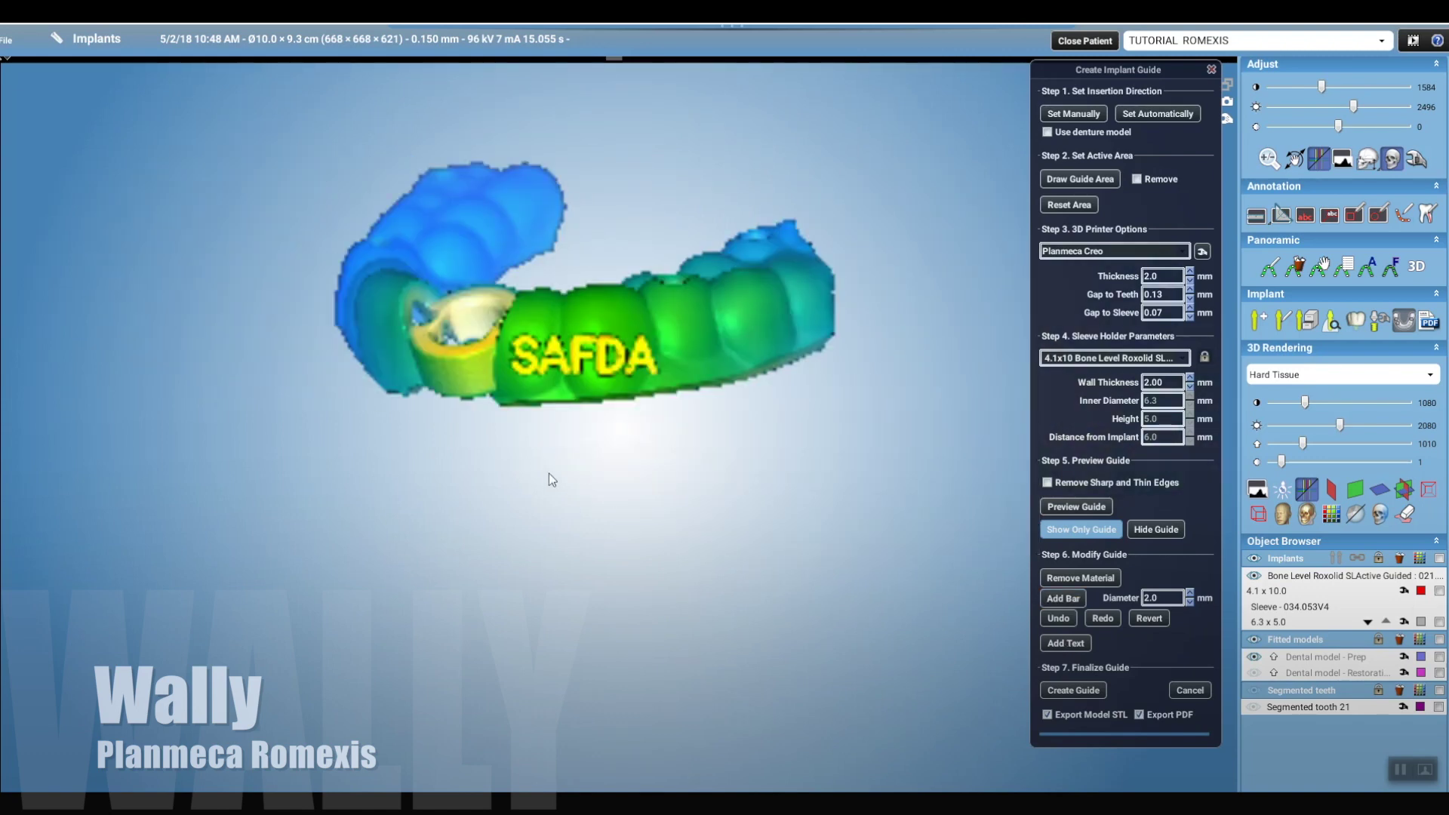
click(861, 443)
click(861, 443)
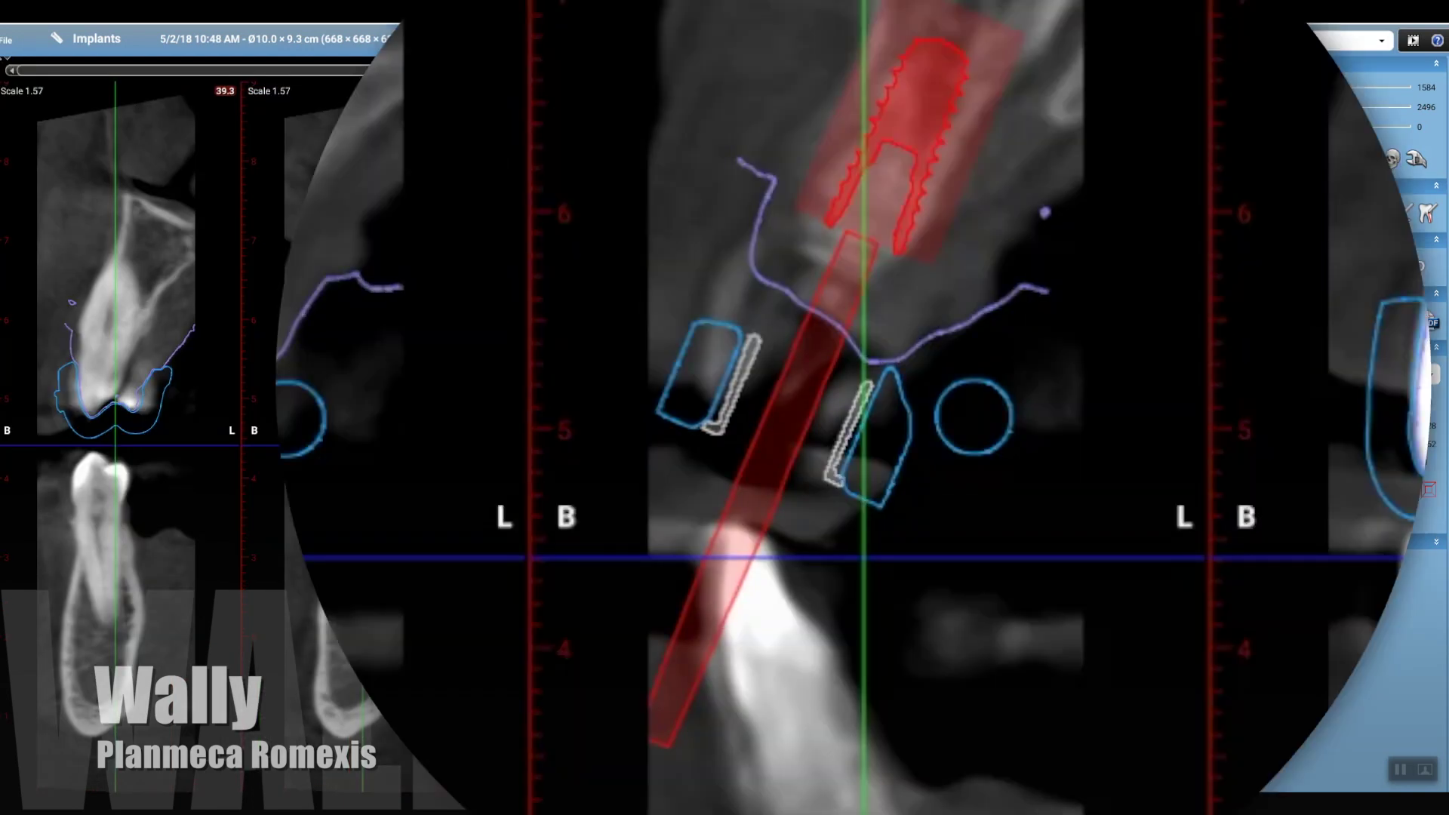
Step: Measure the drill path length on two cross-section slices
drag(719, 450, 936, 39)
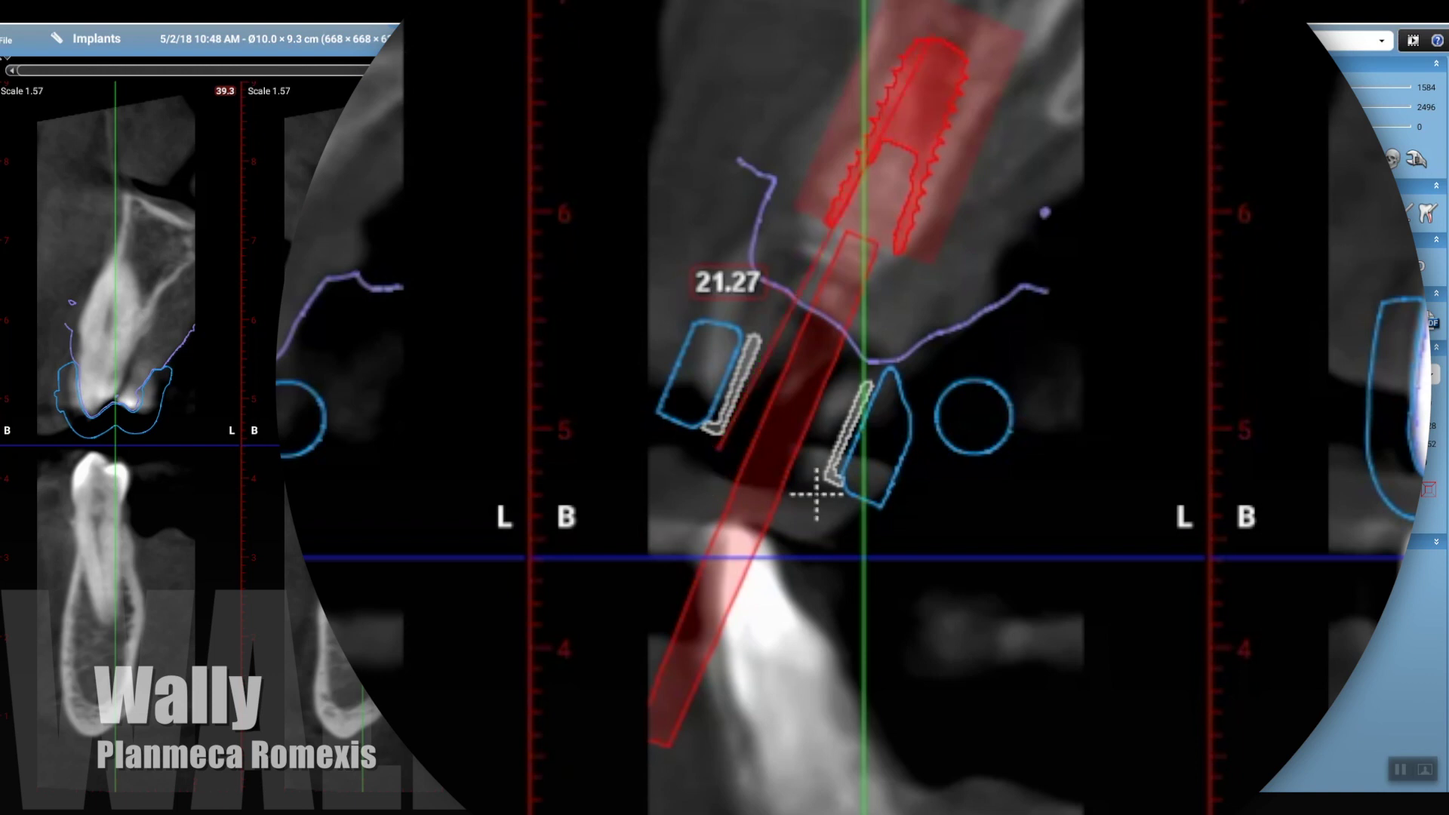
scroll(962, 136, up, 2)
scroll(808, 479, down, 3)
drag(835, 480, 948, 38)
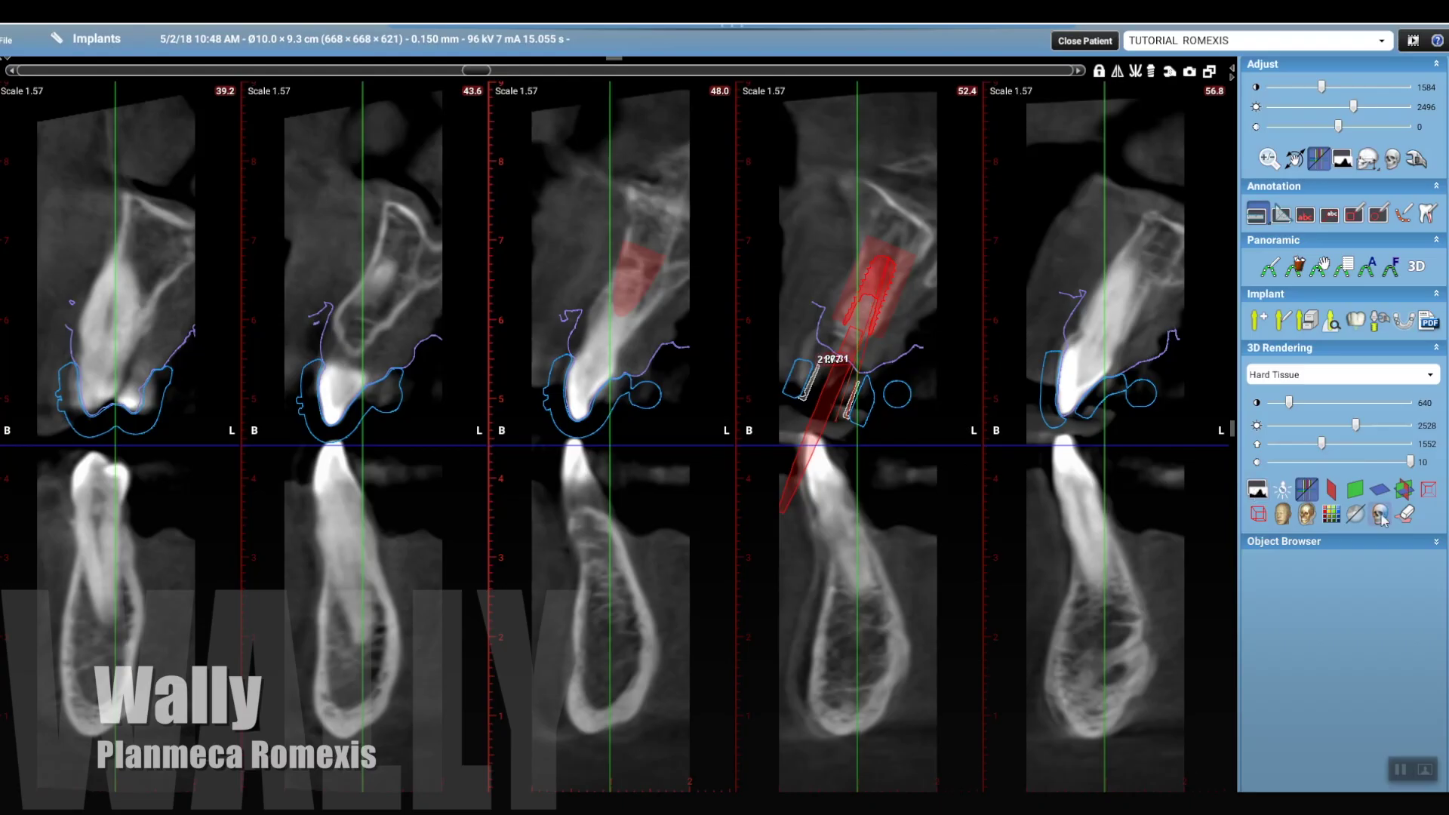
Step: Save the implant report as a PDF, overwriting the existing report file
click(1428, 321)
click(945, 589)
key(Return)
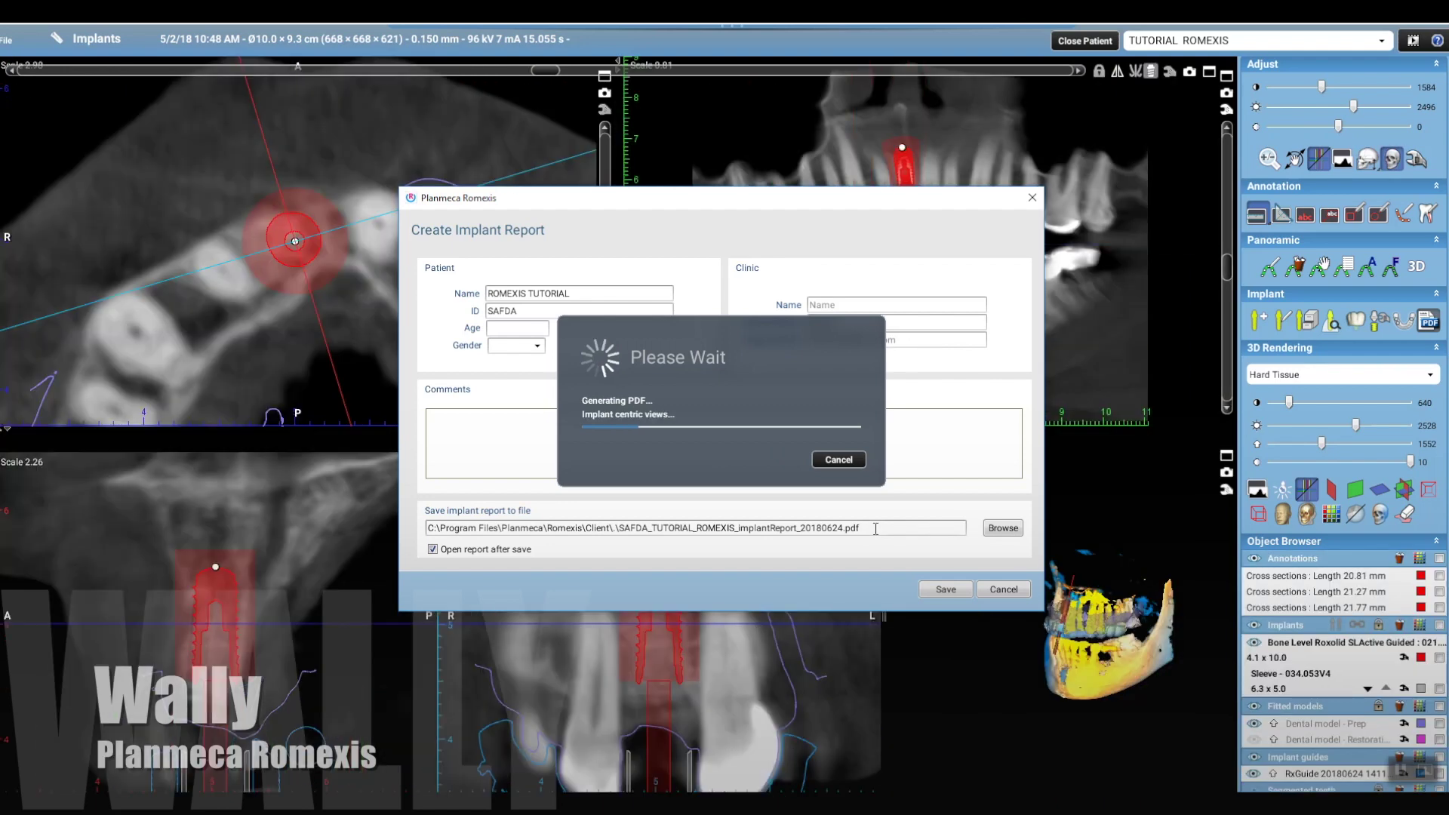
scroll(702, 473, down, 10)
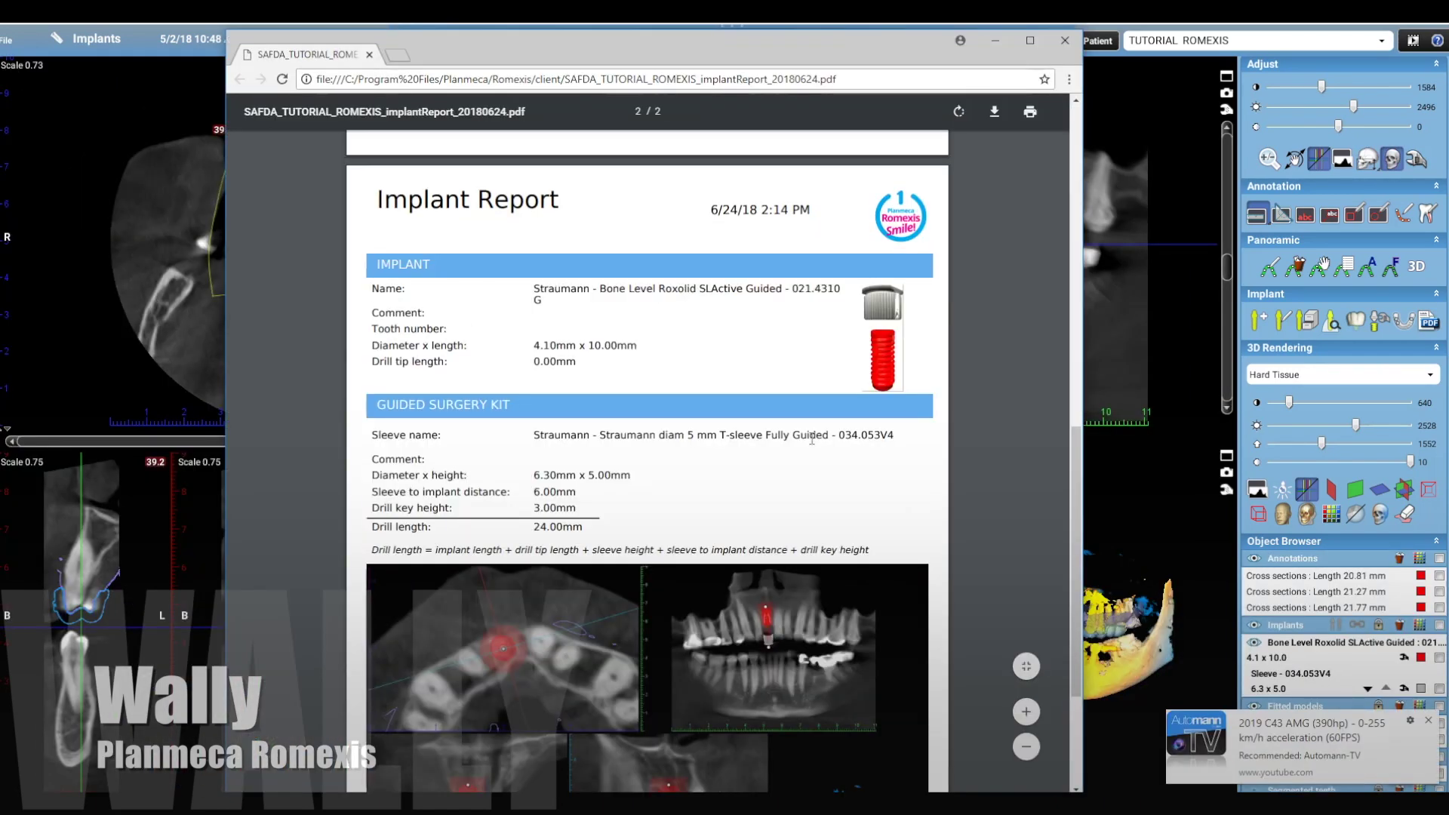
Step: Review the report's Straumann implant and guided surgery kit details, then close the PDF
scroll(812, 438, down, 2)
scroll(819, 442, up, 1)
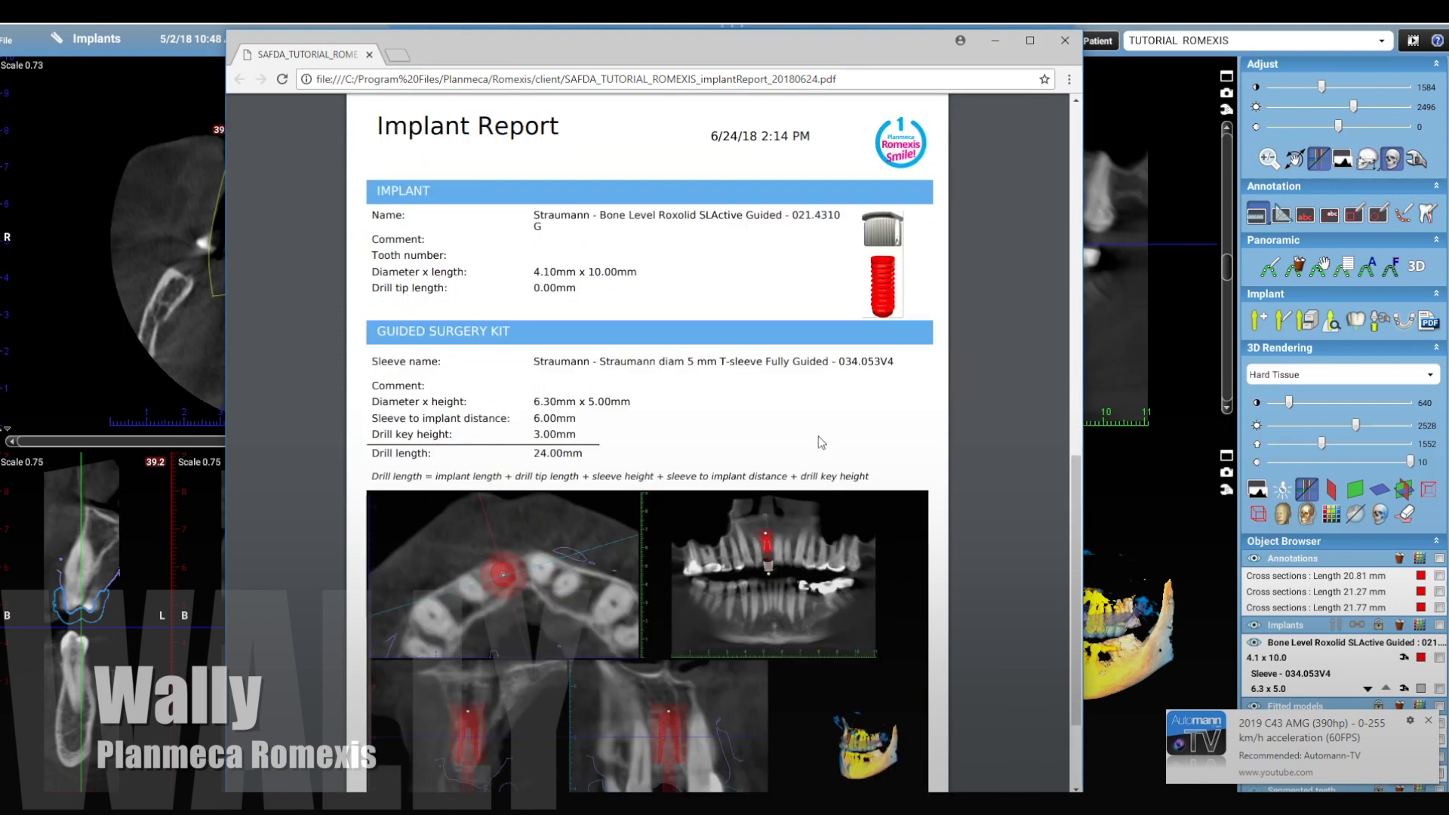
key(ctrl+w)
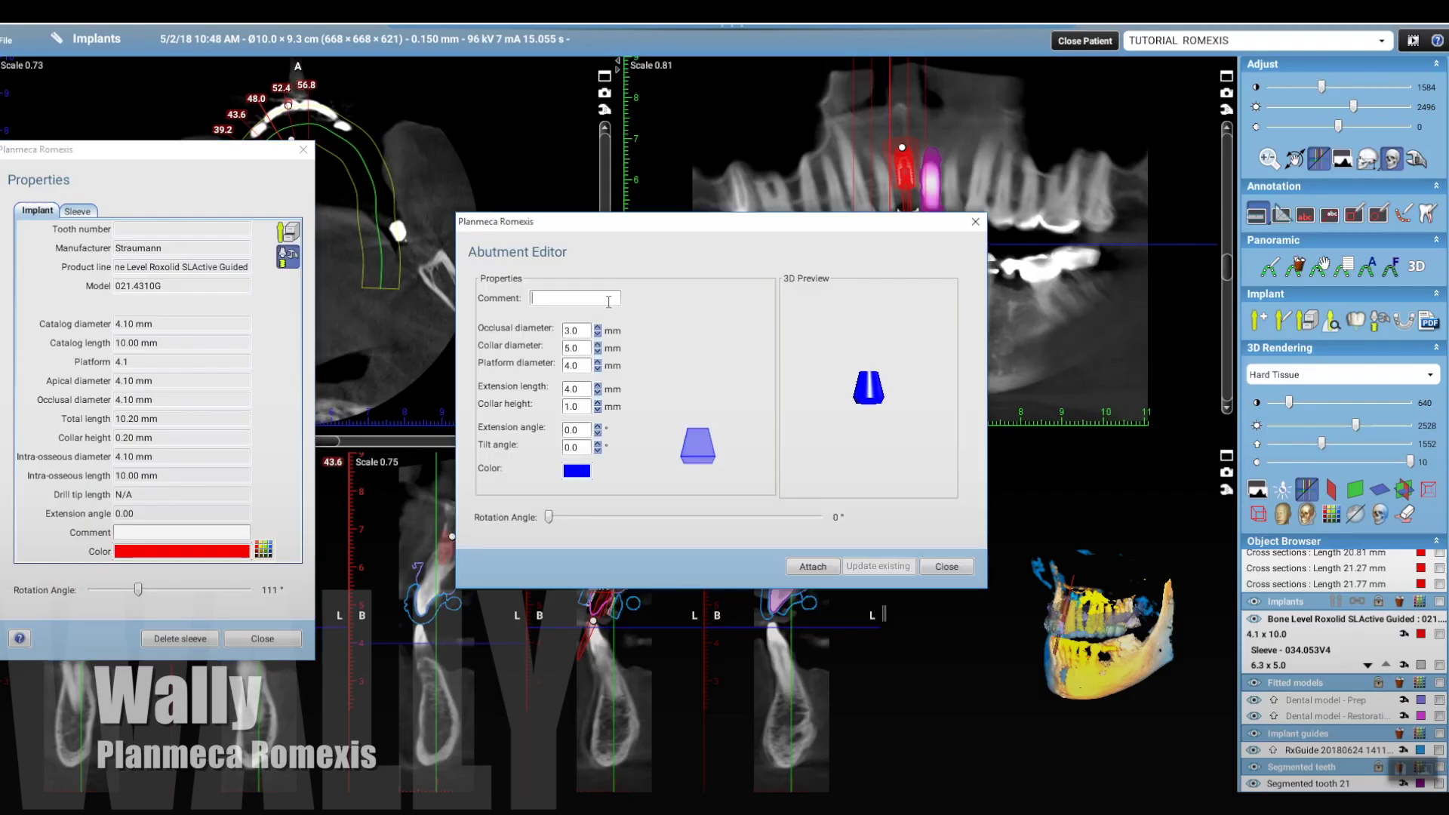
Step: Set the abutment to extension 6.60, collar height 1.10, occlusal diameter about 4.60, platform 4.20
click(597, 385)
click(598, 386)
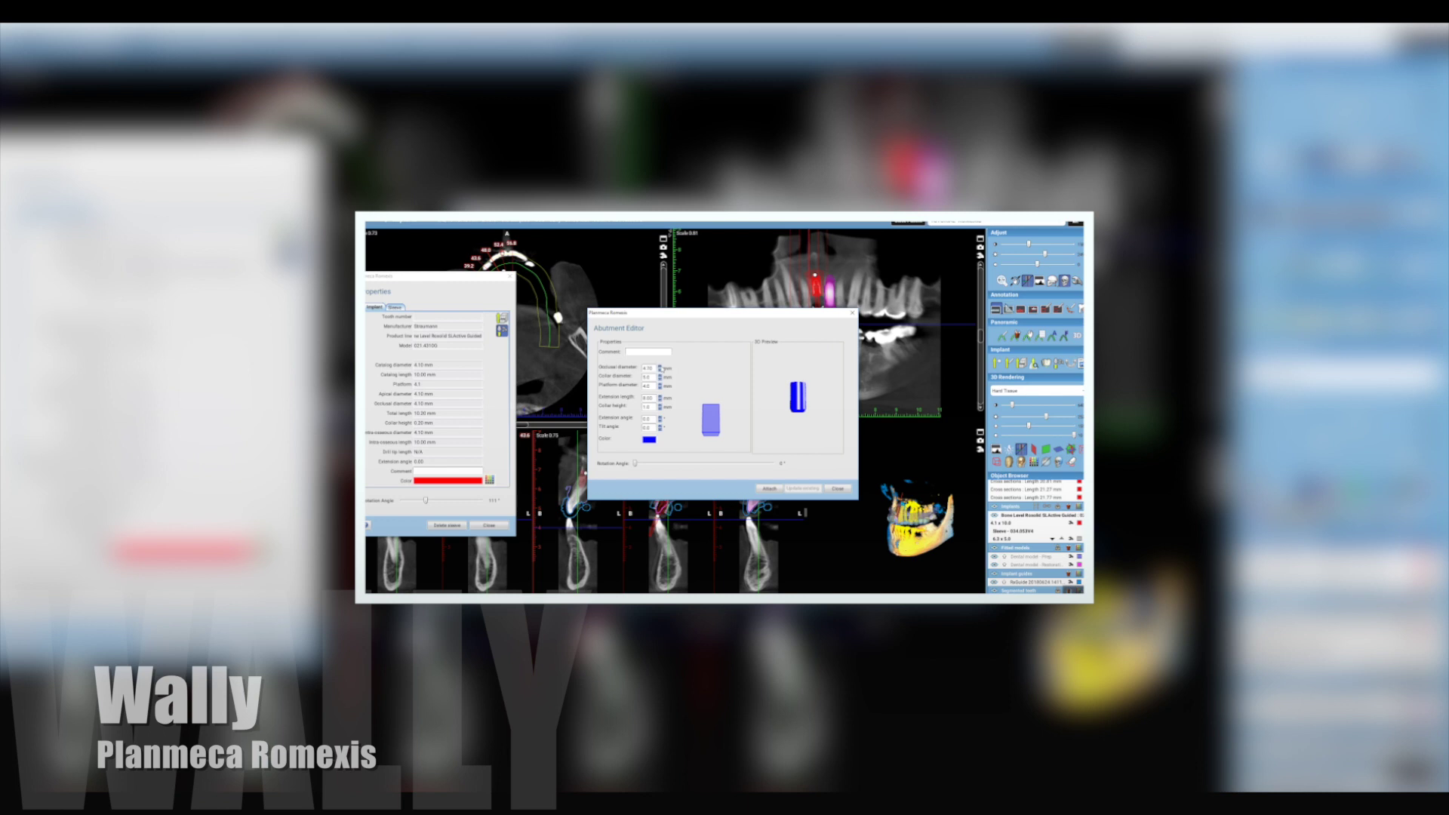
click(660, 384)
click(660, 387)
click(661, 387)
click(660, 405)
click(660, 370)
click(660, 388)
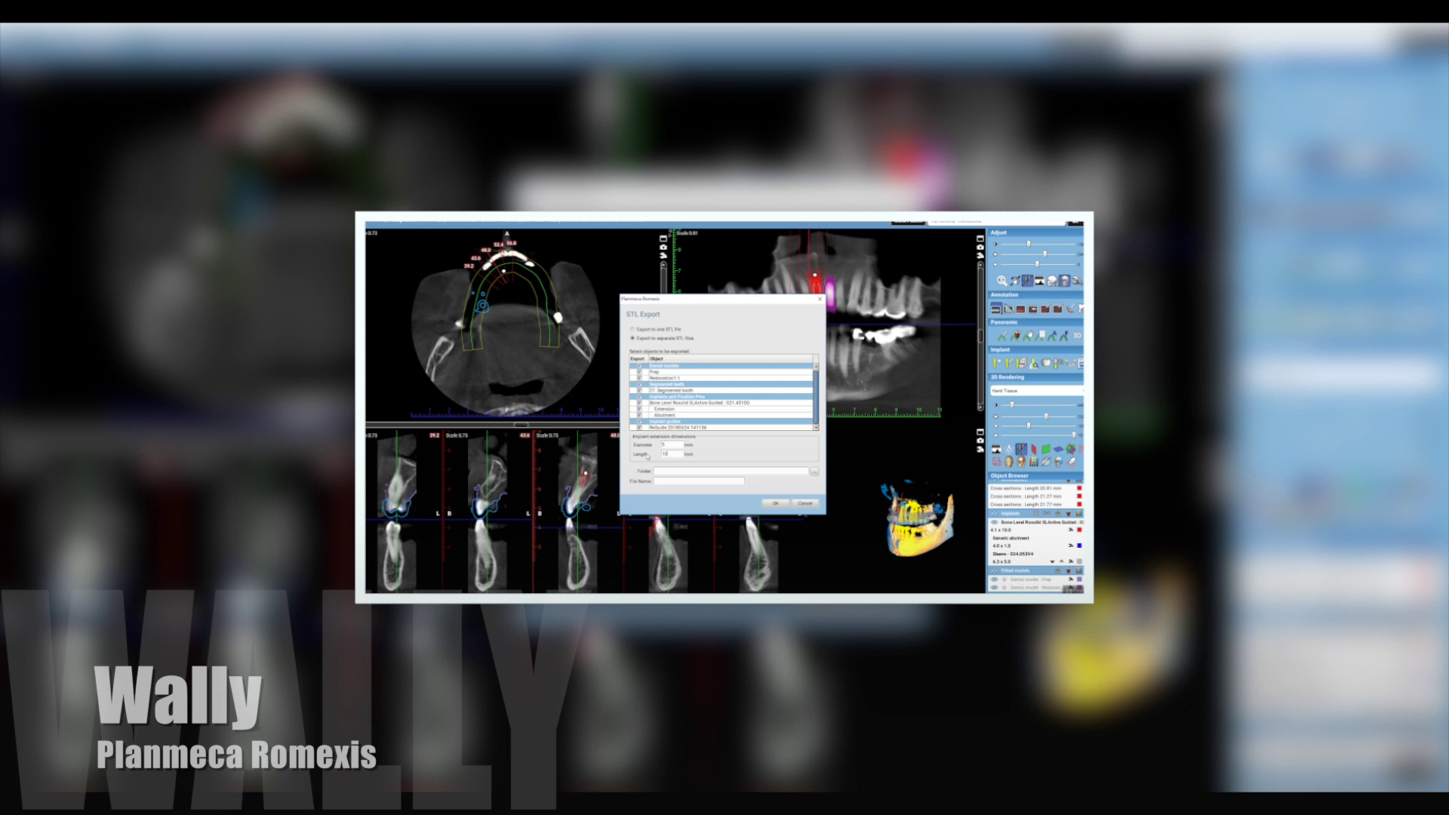
Step: Export the STL files to Desktop\temp 8, then delete the guide mesh in Meshmixer
click(815, 472)
right_click(712, 420)
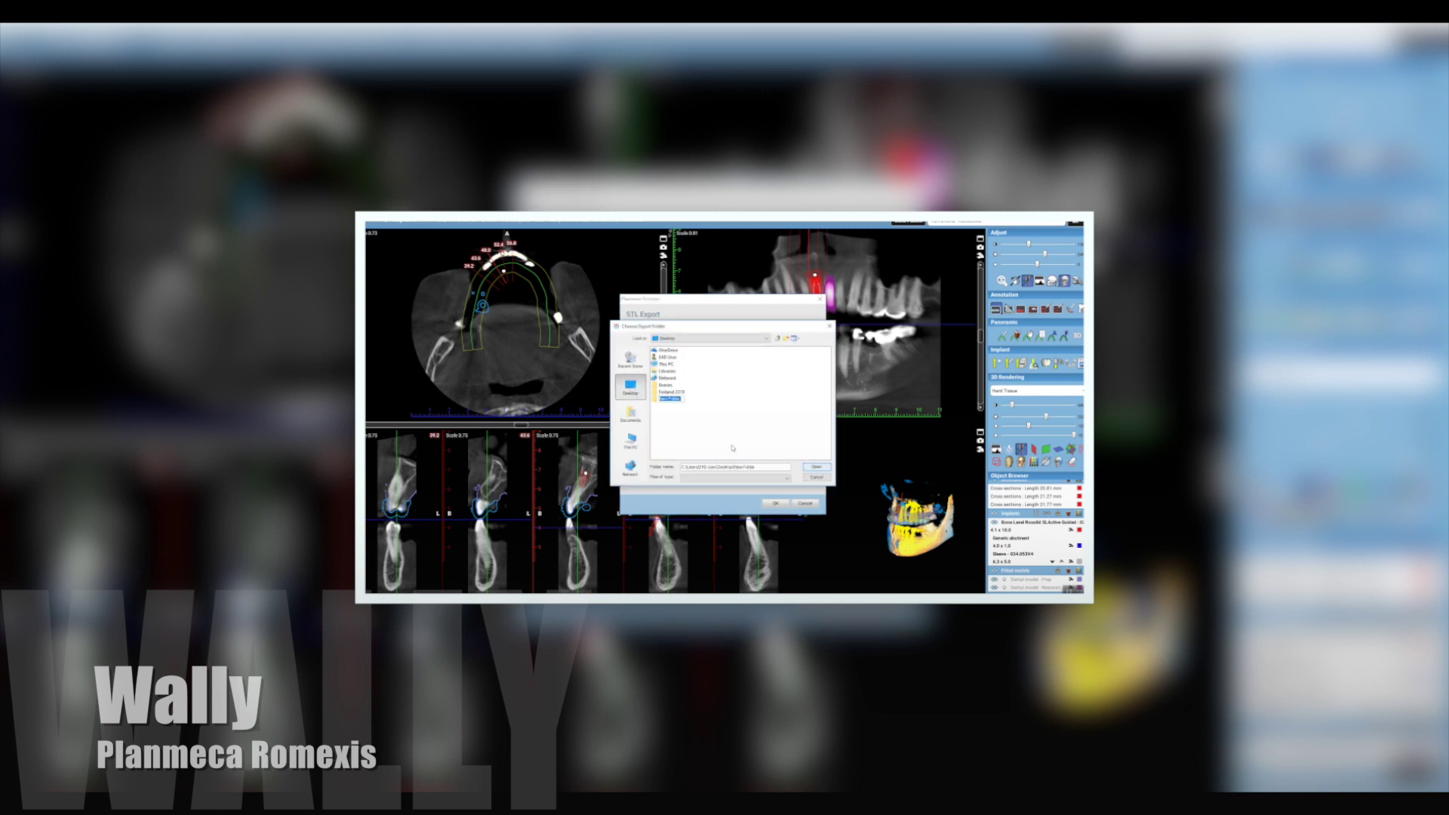
click(815, 467)
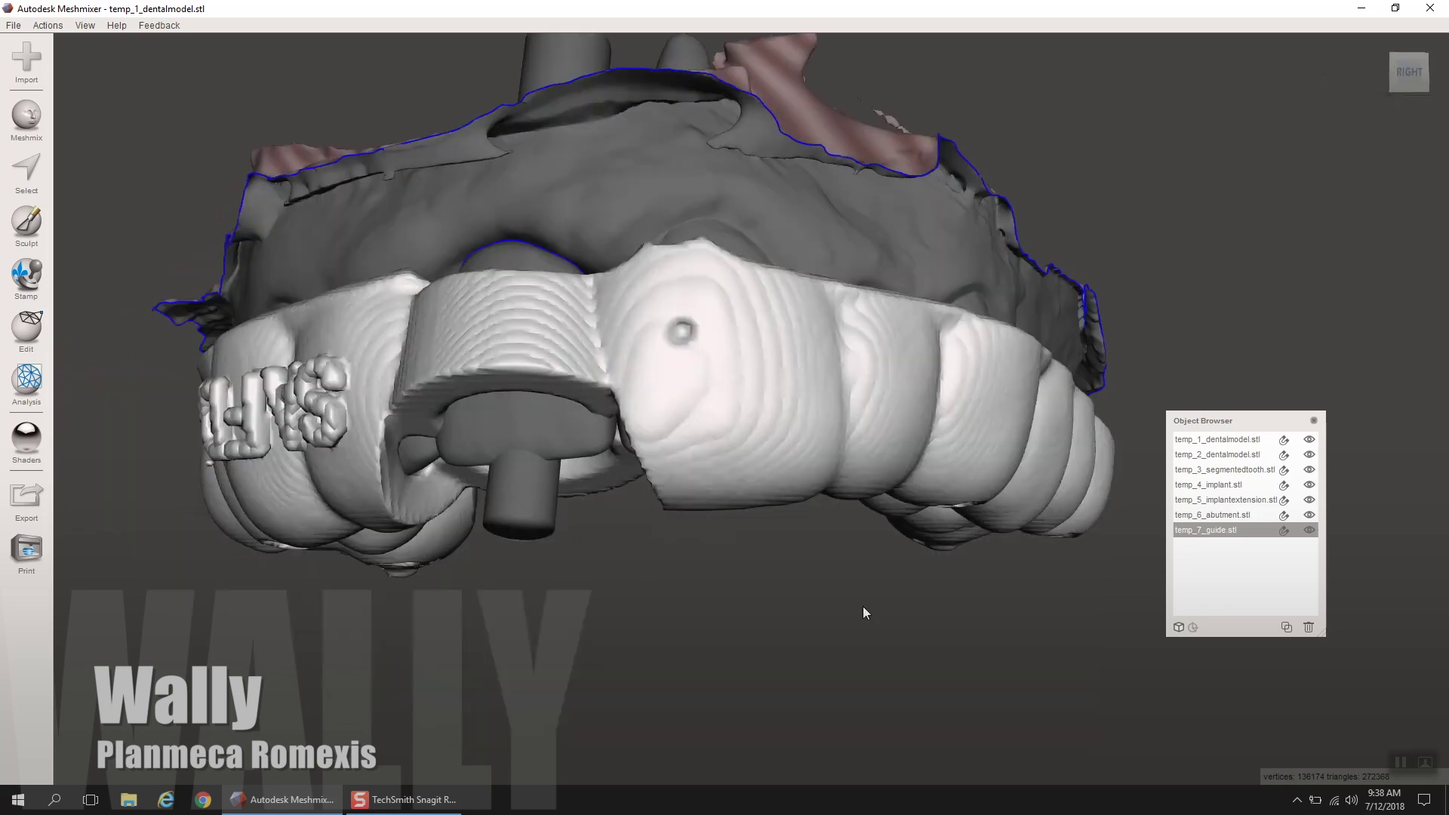
right_drag(863, 606, 785, 555)
click(1310, 627)
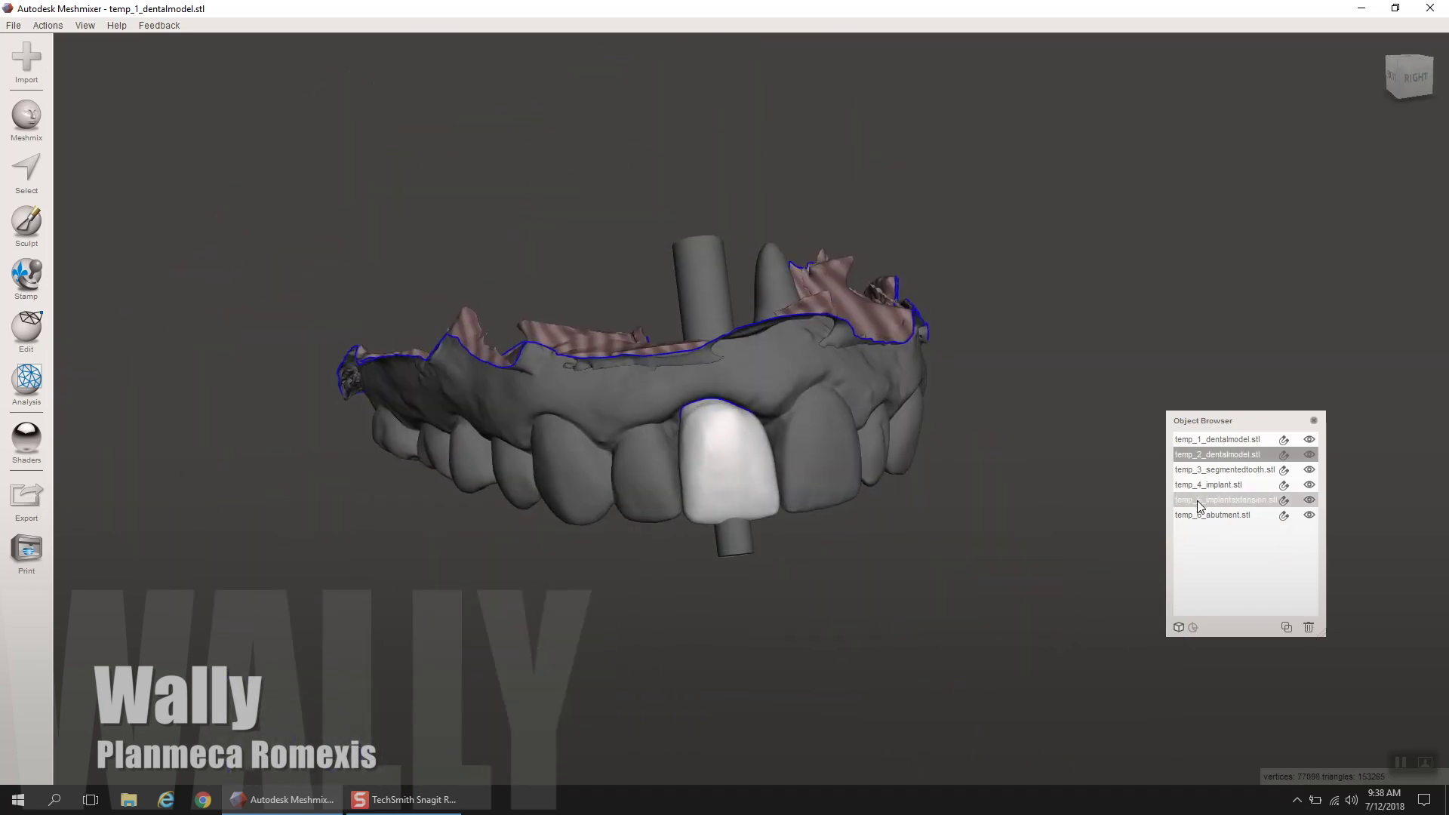
Step: Delete the temp_4_implant mesh and hide the temp_1 dental model
drag(1294, 583, 1368, 654)
click(1194, 446)
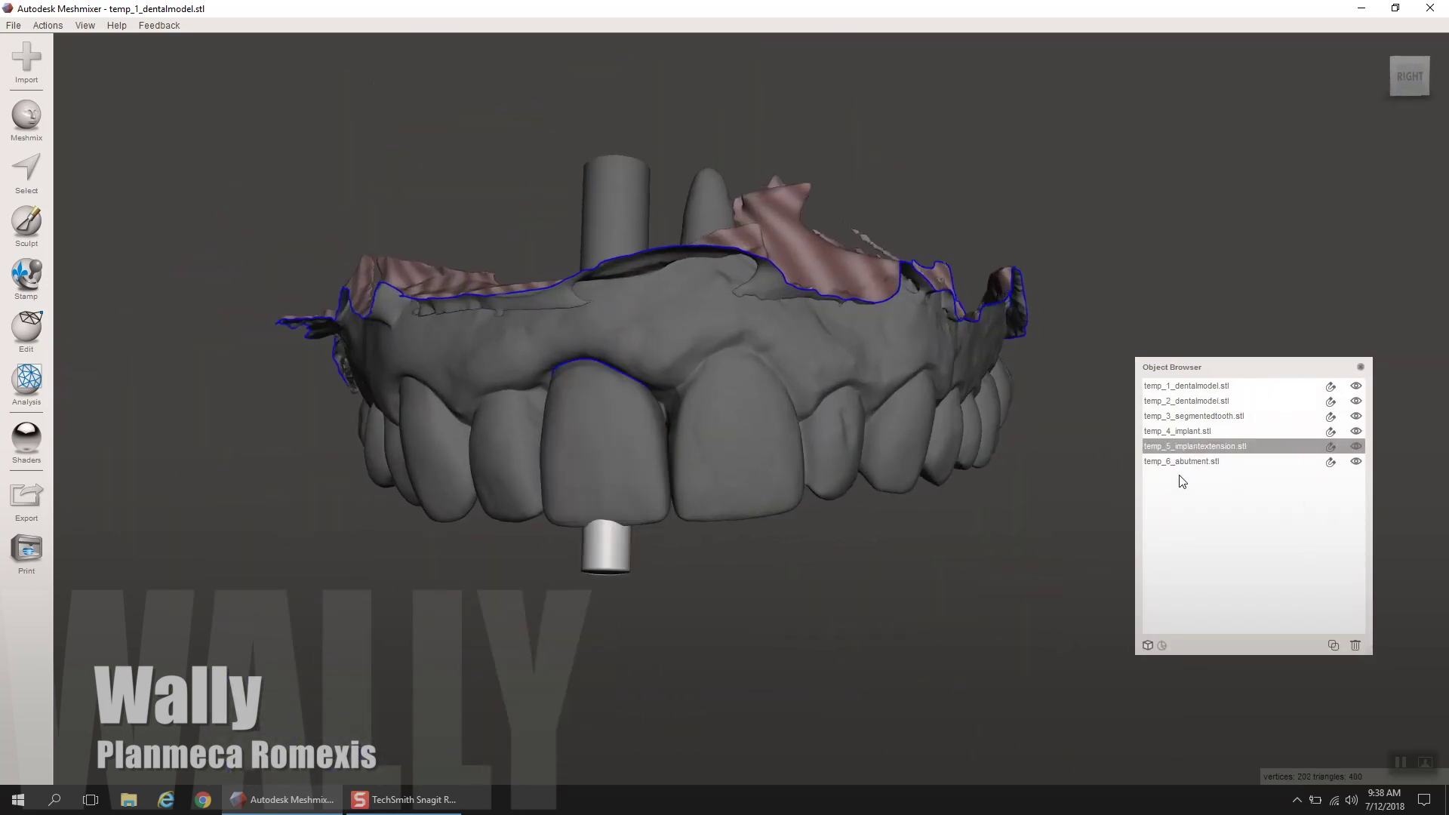
click(1195, 431)
right_drag(943, 392, 755, 377)
click(1356, 644)
click(1357, 385)
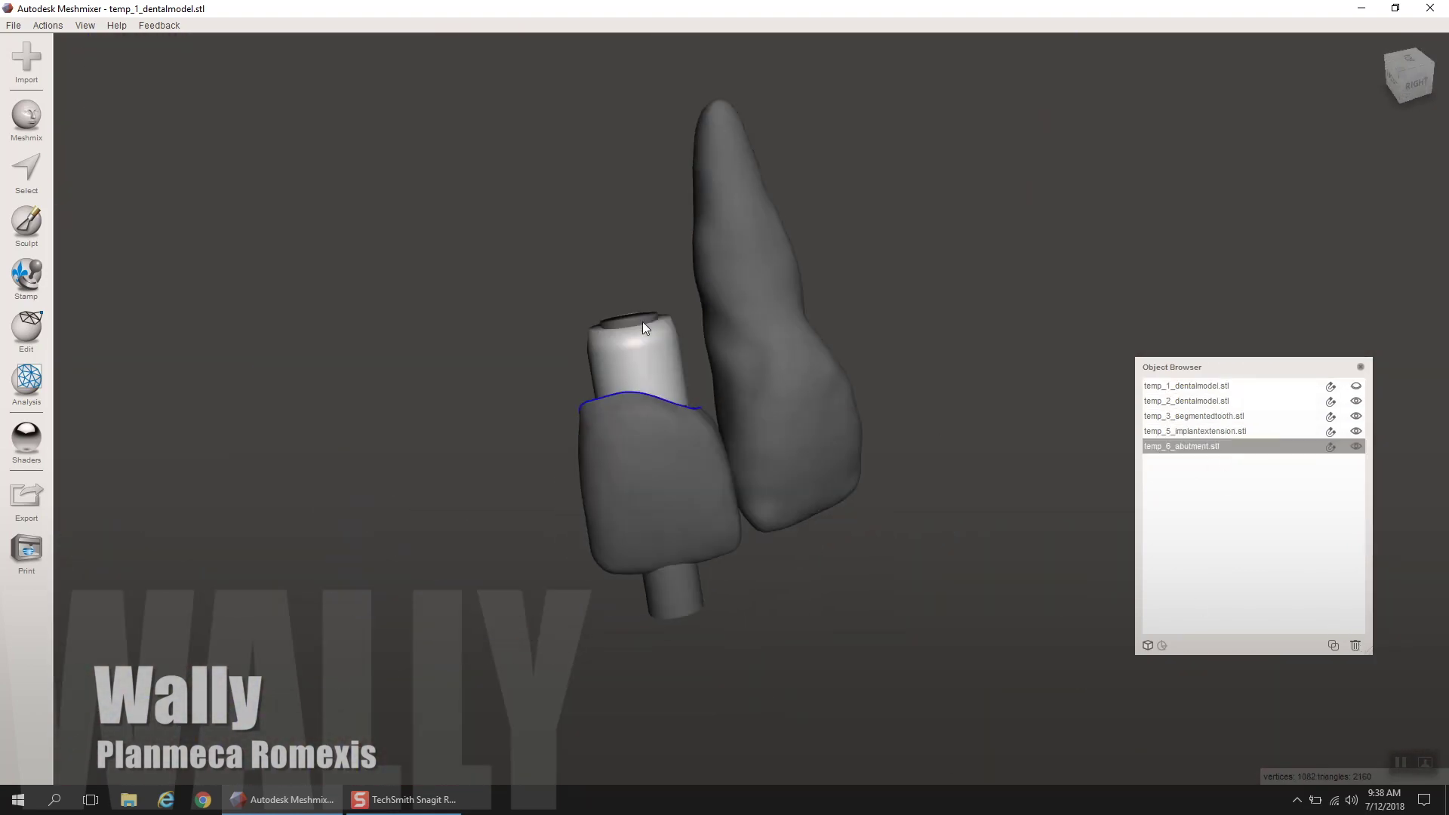
Step: Combine the implant extension with the abutment and accept it as a solid
right_drag(763, 508, 705, 479)
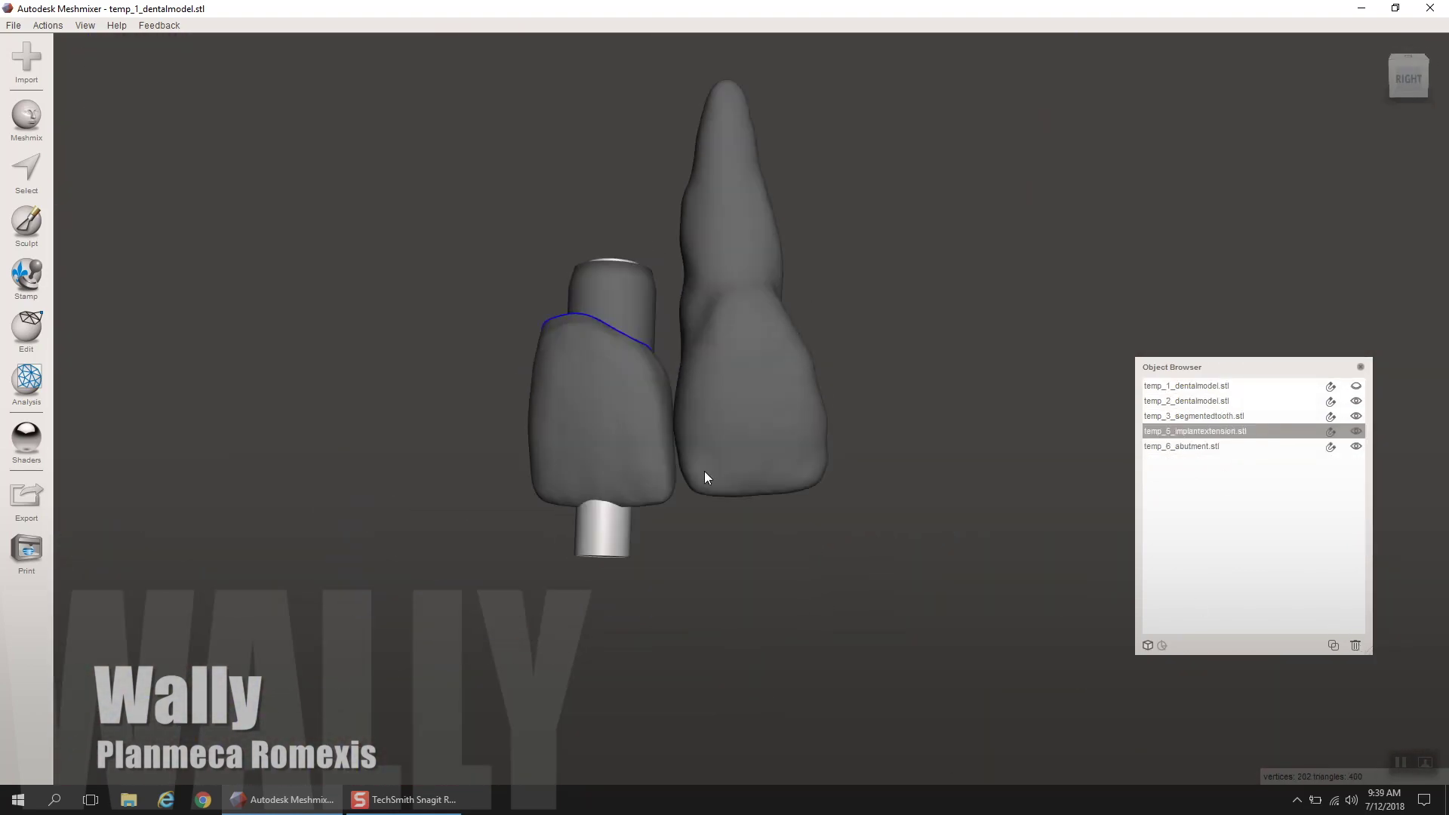
shift+click(1203, 449)
click(26, 328)
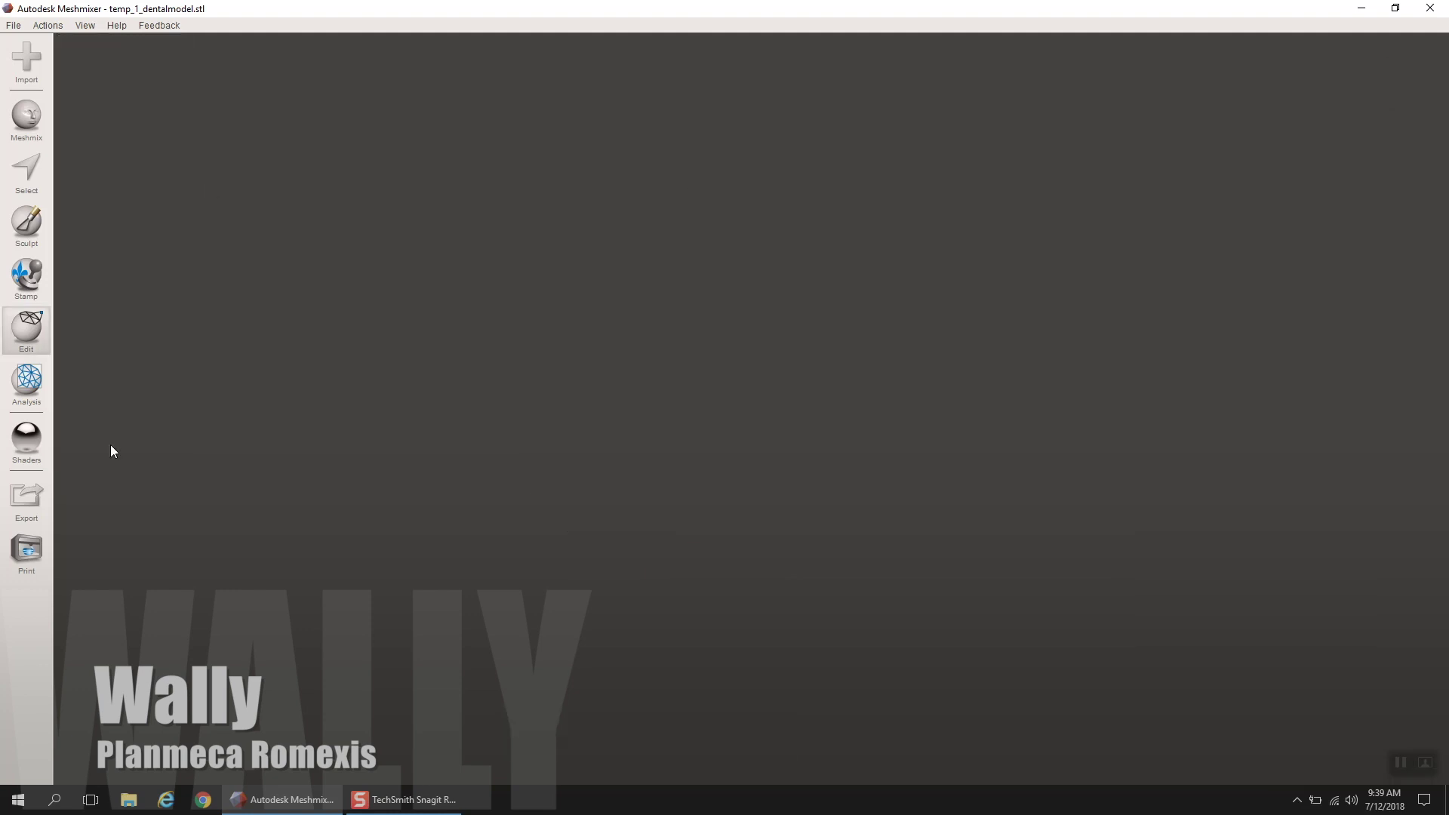
click(94, 436)
Step: Make the temp_2 dental model into a solid crown
right_drag(642, 376, 466, 243)
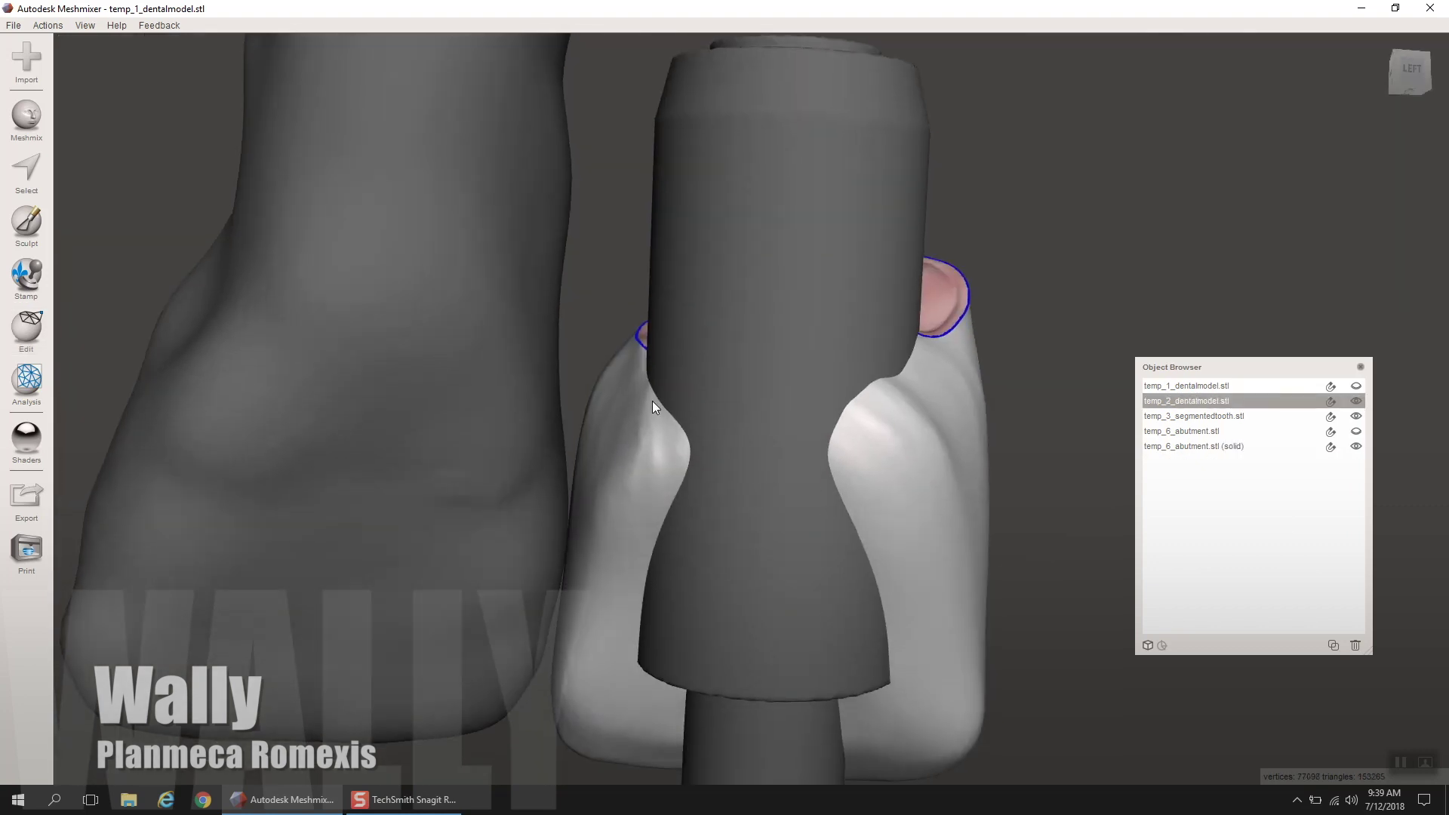
click(26, 328)
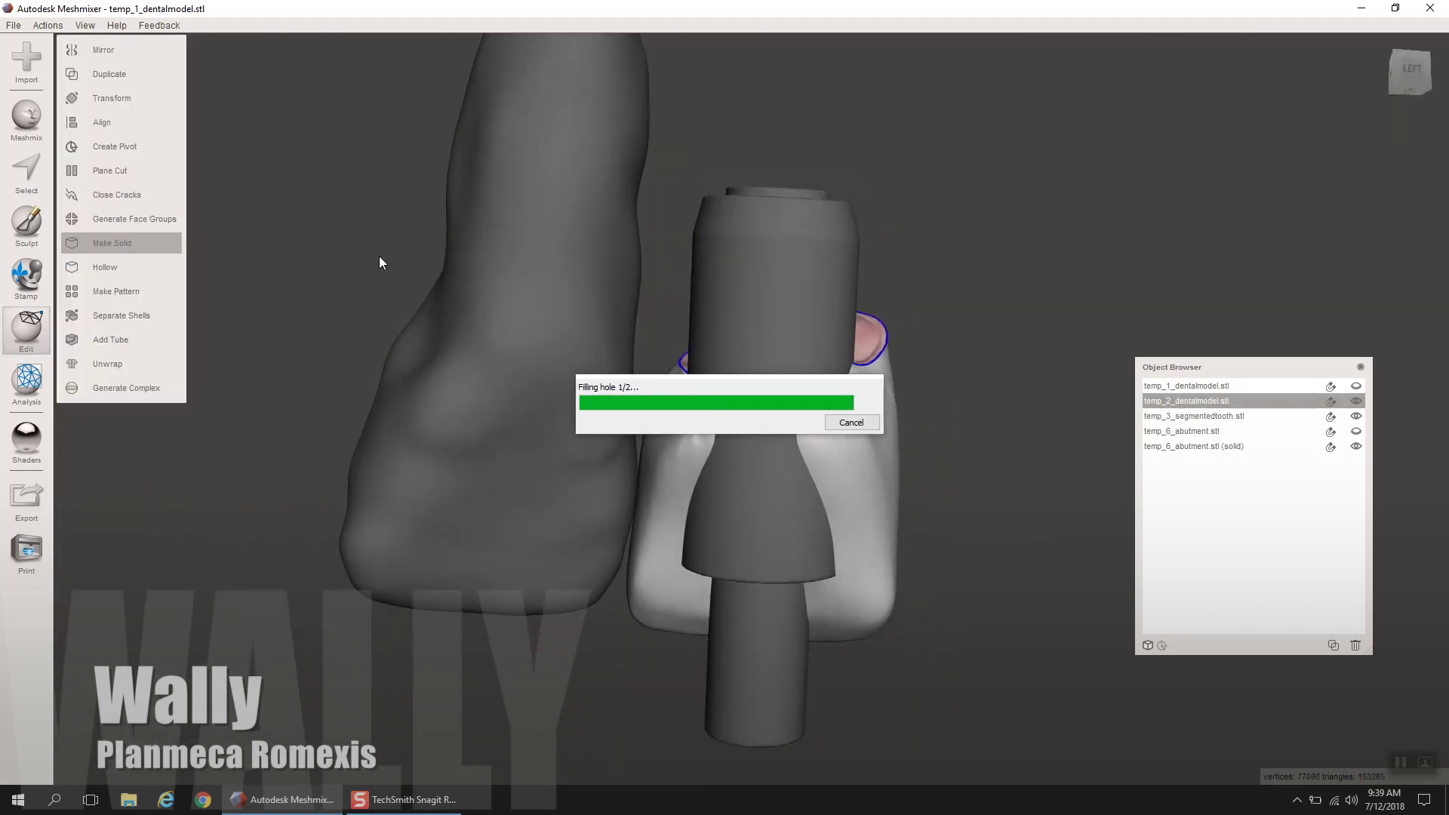
click(106, 451)
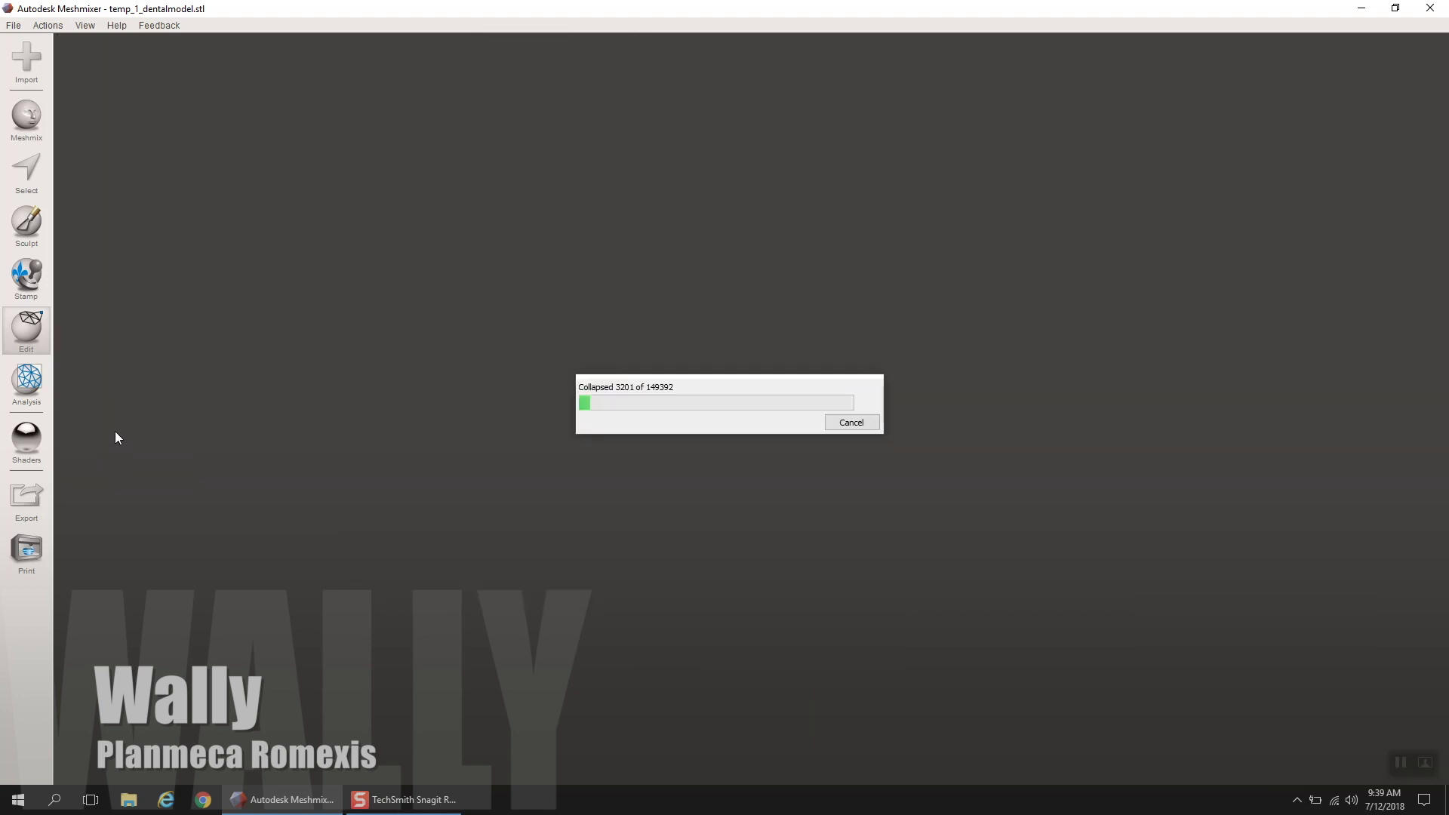
click(115, 435)
Step: Sculpt the crown around the abutment post with an inflate brush at strength 68
click(26, 223)
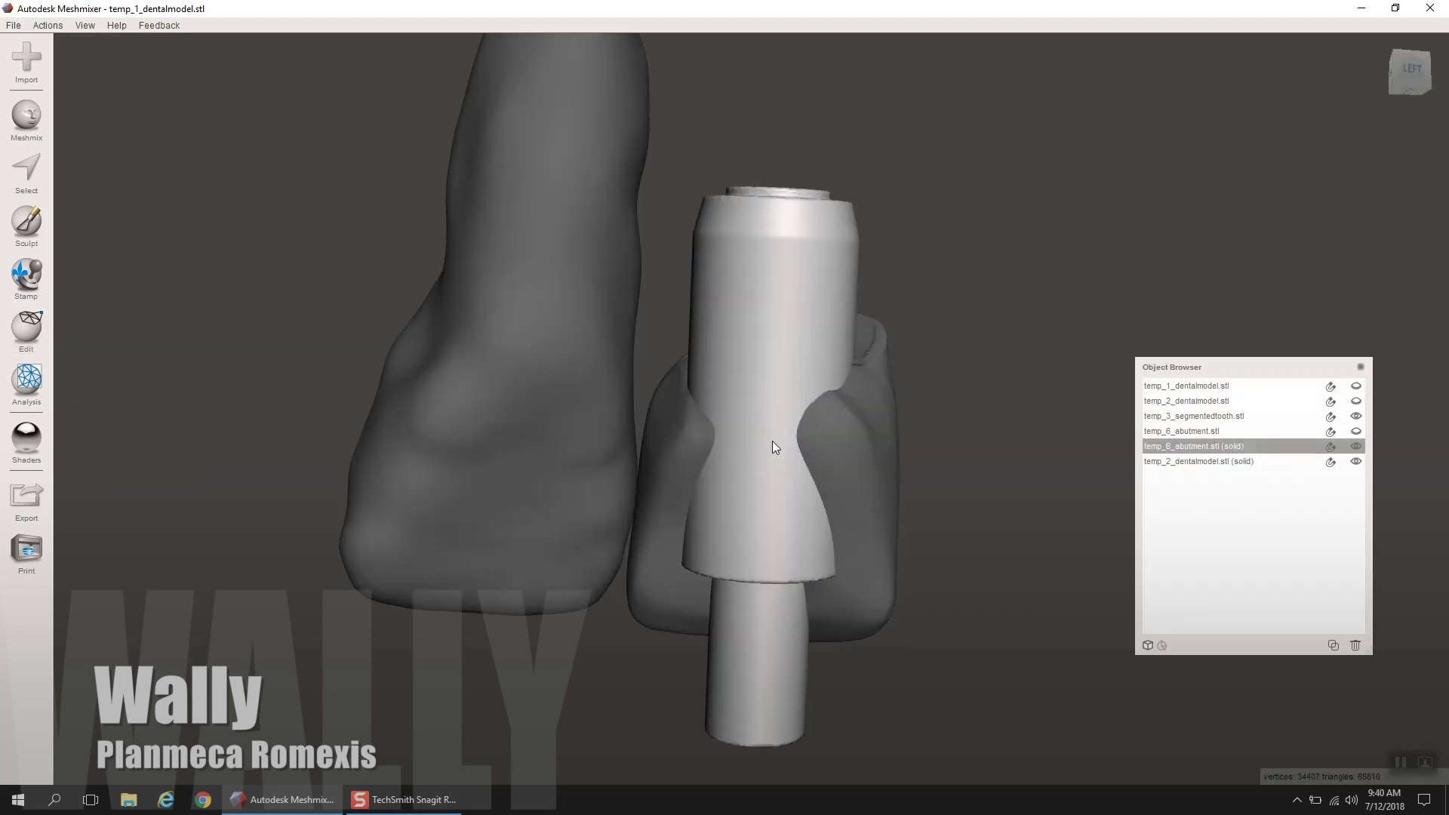
click(228, 203)
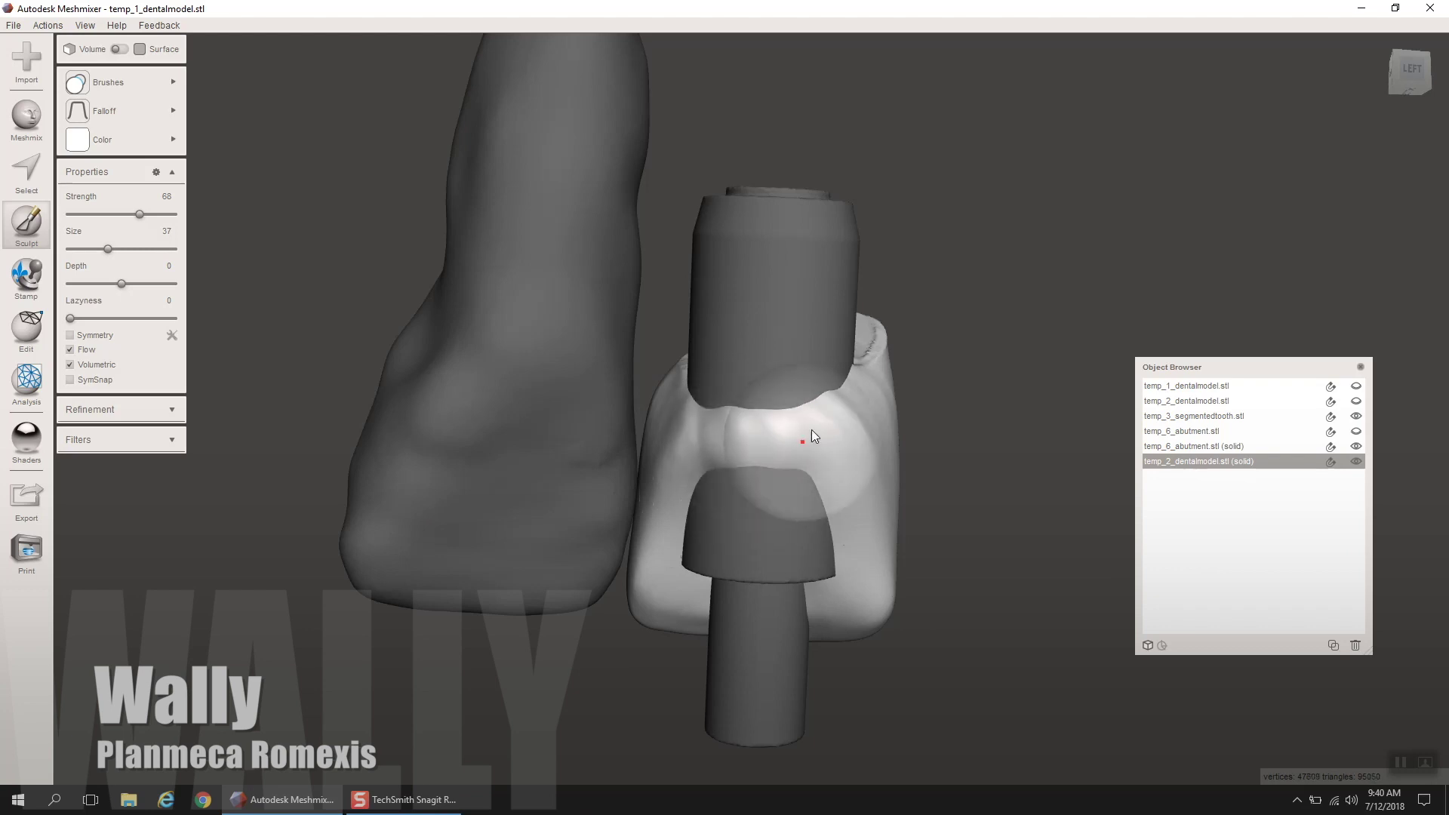
right_drag(800, 446, 731, 521)
shift+drag(794, 555, 755, 547)
mouse_move(755, 547)
right_down()
mouse_move(609, 536)
mouse_move(845, 636)
mouse_move(964, 305)
mouse_move(962, 554)
mouse_move(600, 432)
right_up()
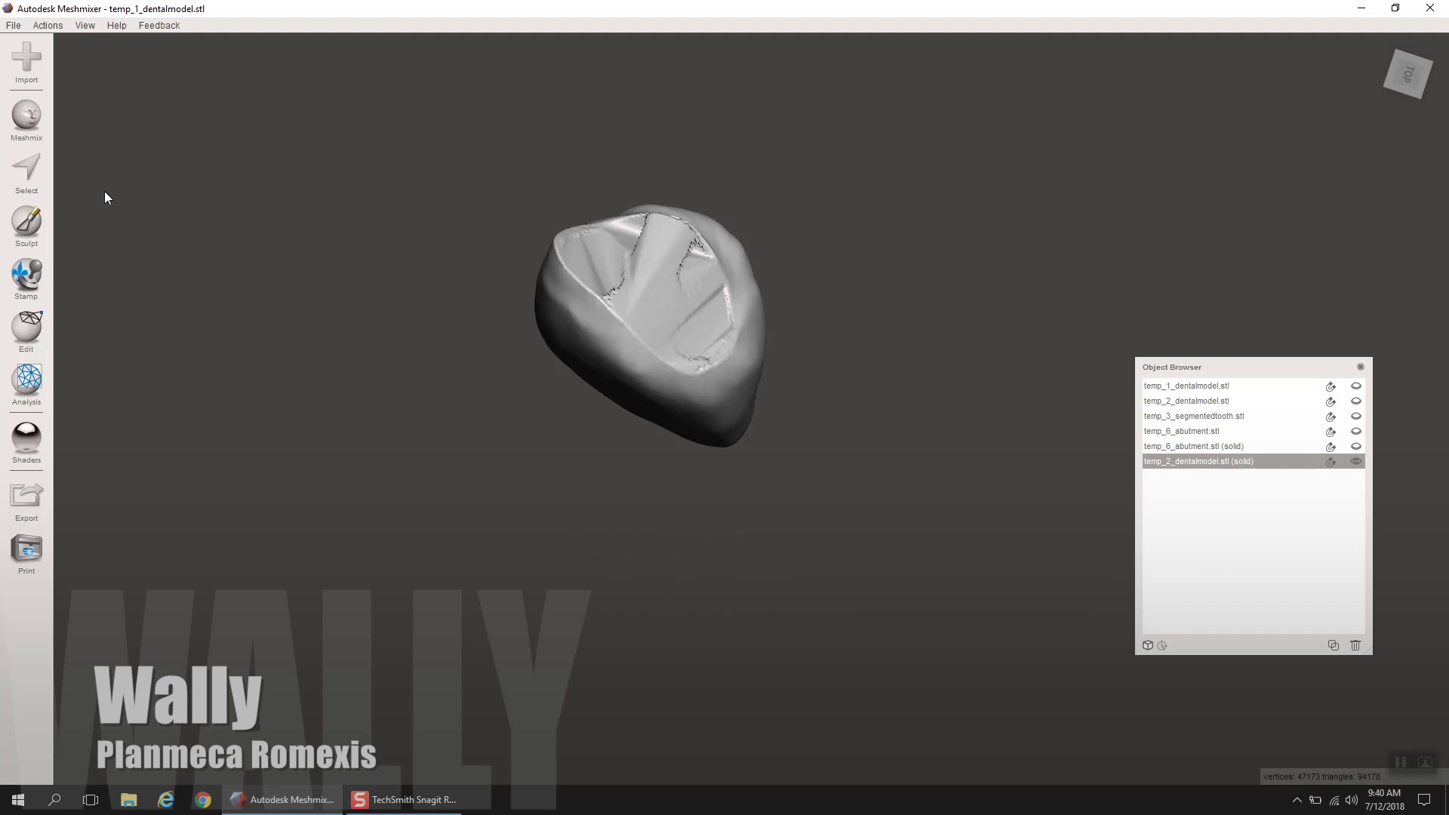
click(26, 222)
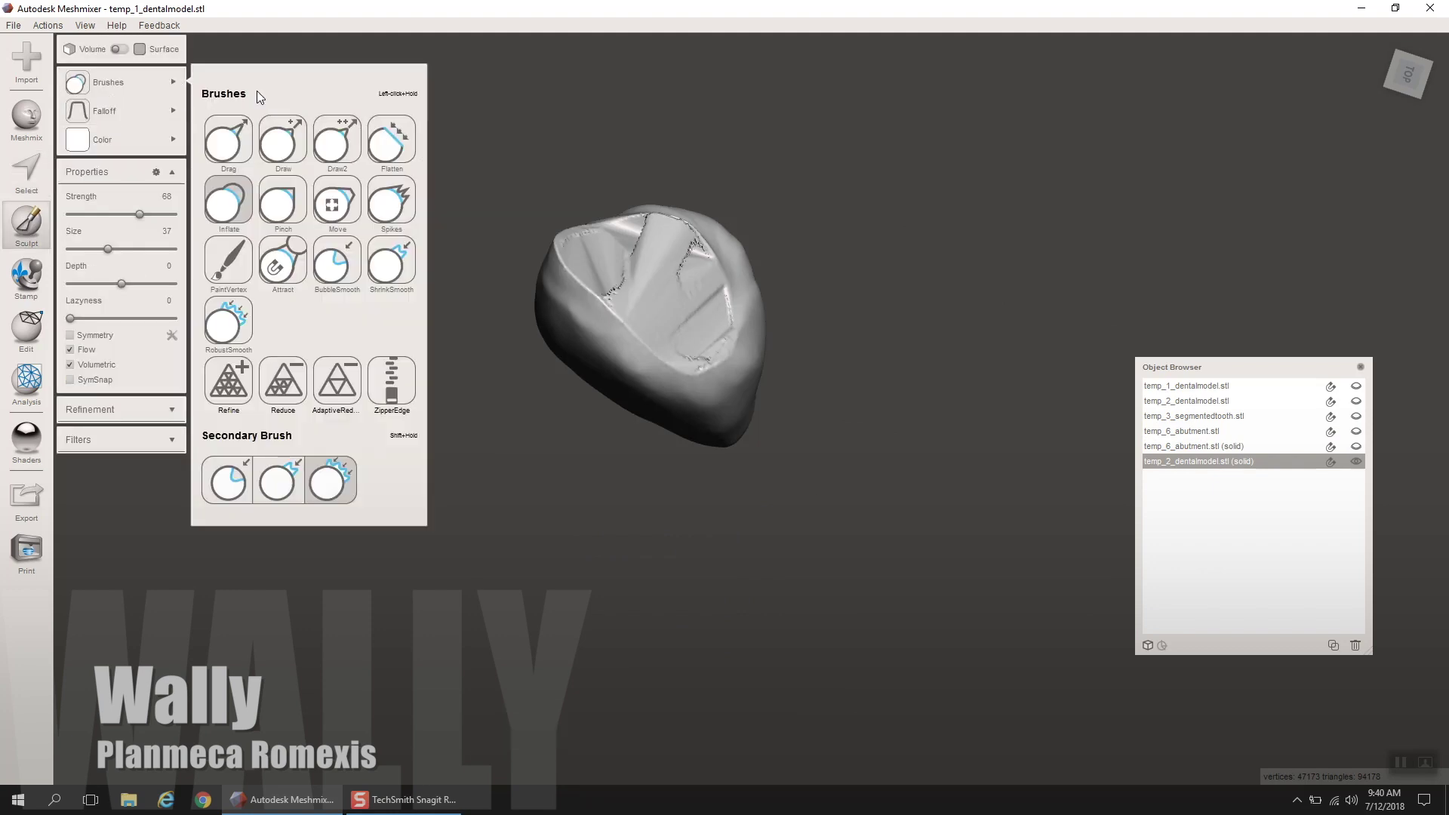
mouse_move(681, 238)
right_down()
mouse_move(909, 388)
mouse_move(947, 371)
mouse_move(745, 248)
mouse_move(836, 265)
mouse_move(970, 461)
mouse_move(824, 361)
mouse_move(1210, 444)
mouse_move(608, 302)
right_up()
key(Escape)
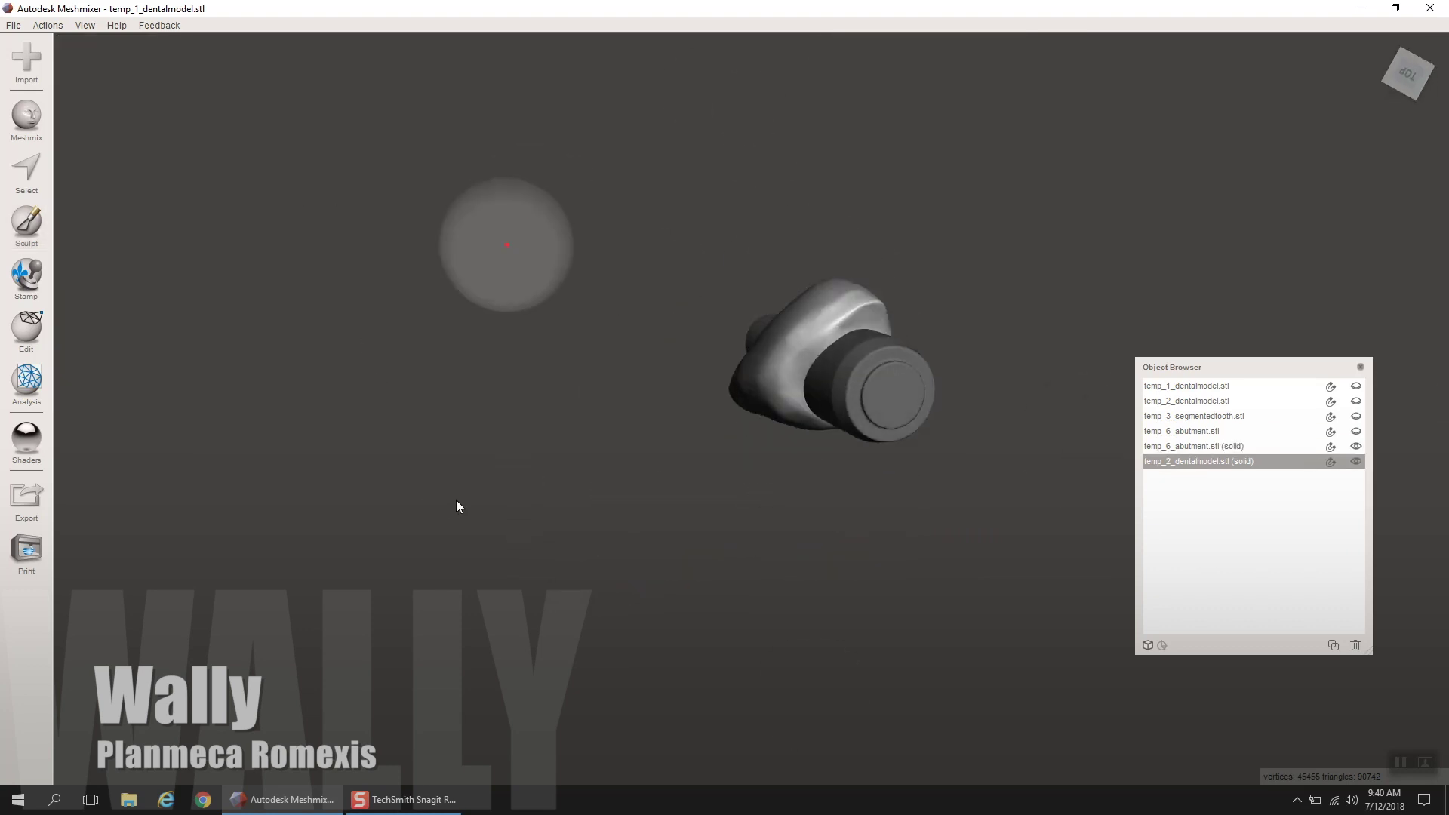
mouse_move(456, 505)
right_down()
mouse_move(699, 456)
mouse_move(822, 400)
mouse_move(804, 451)
mouse_move(890, 448)
right_up()
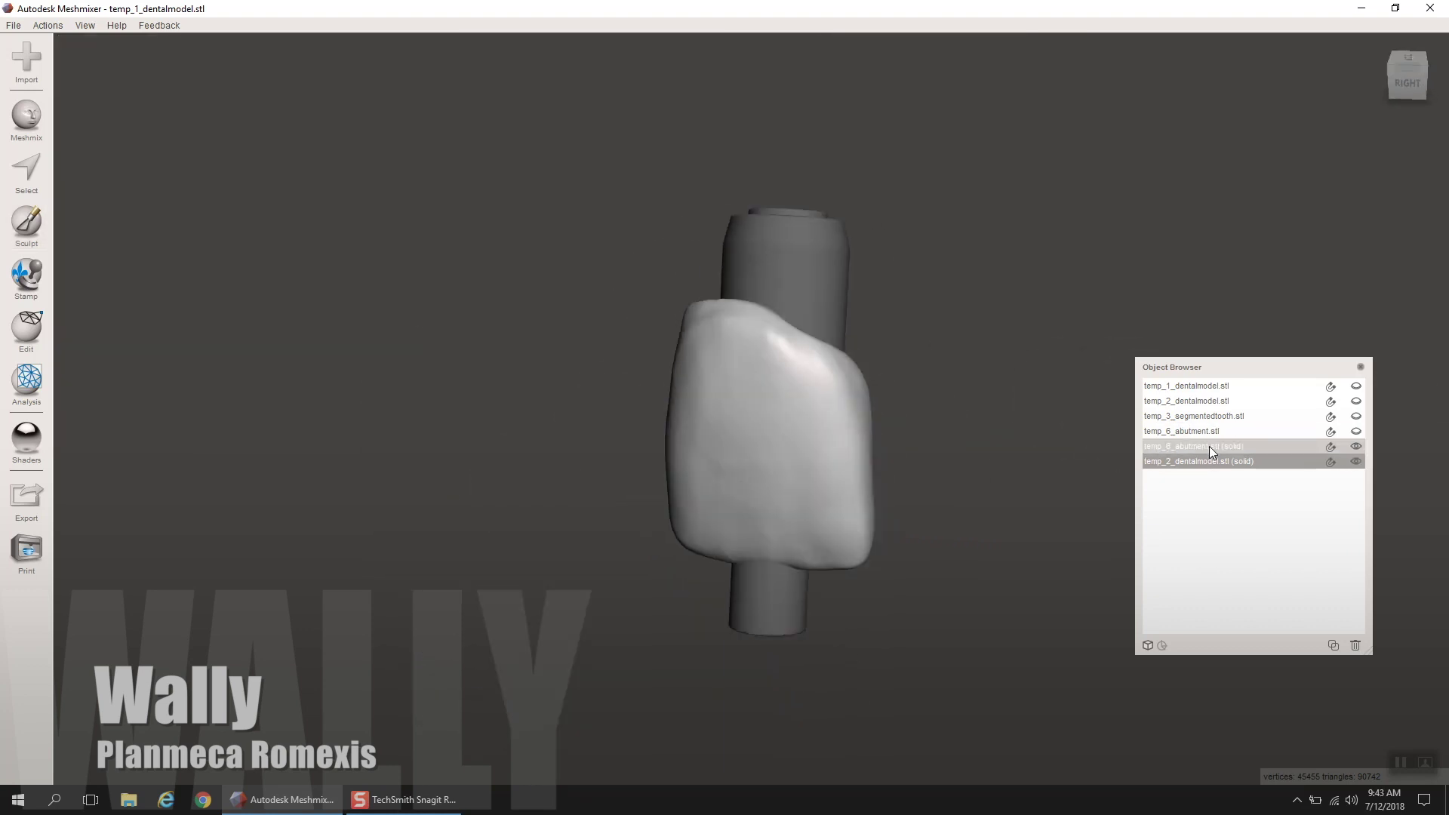
click(1200, 416)
Step: Make a solid copy of temp_3_segmentedtooth.stl
middle_drag(1070, 482, 836, 468)
right_drag(838, 468, 928, 432)
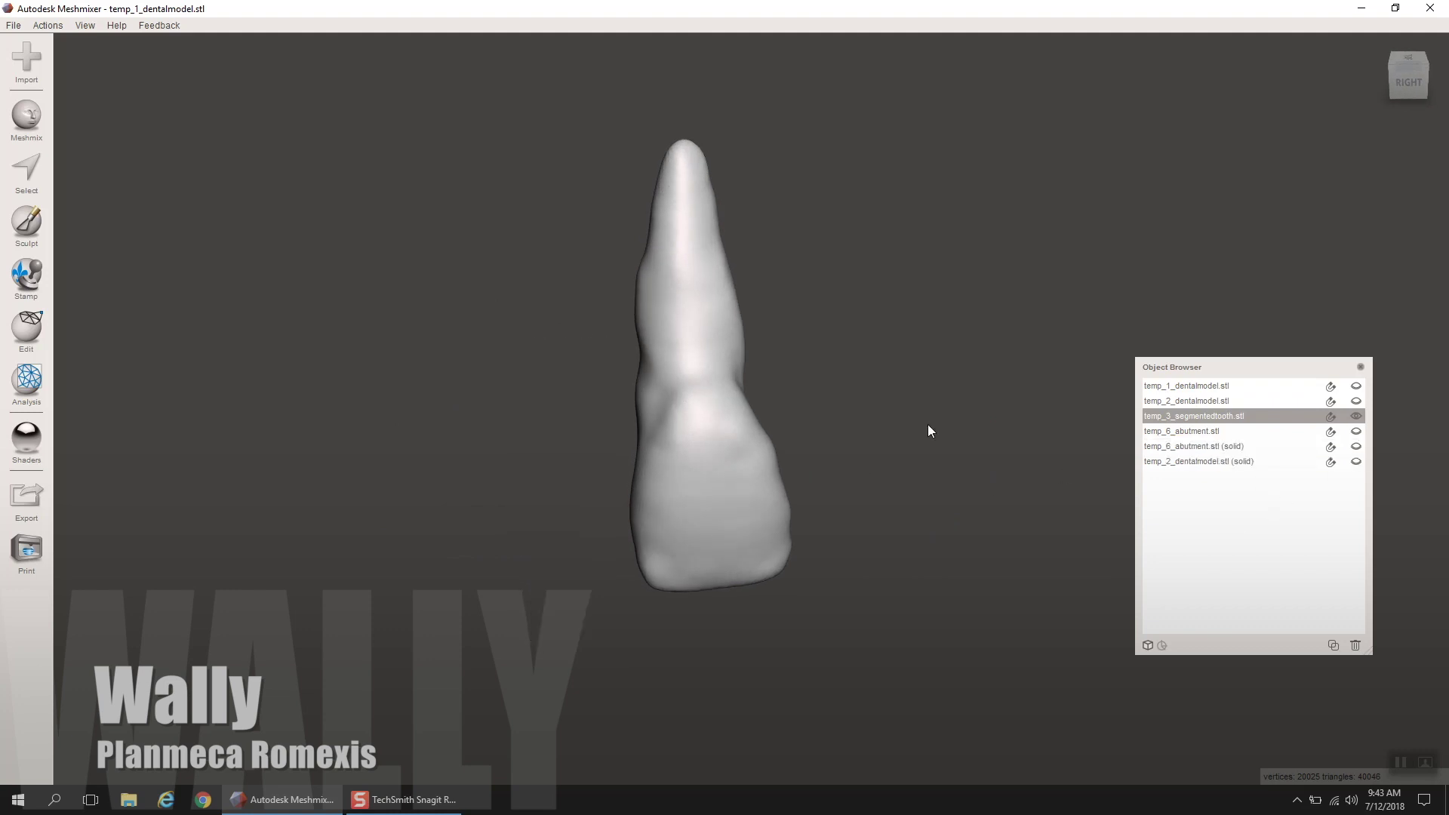
click(31, 330)
click(145, 175)
click(91, 443)
Step: Preview a mirrored tooth and show the hidden solid crown and abutment objects
click(26, 330)
click(121, 150)
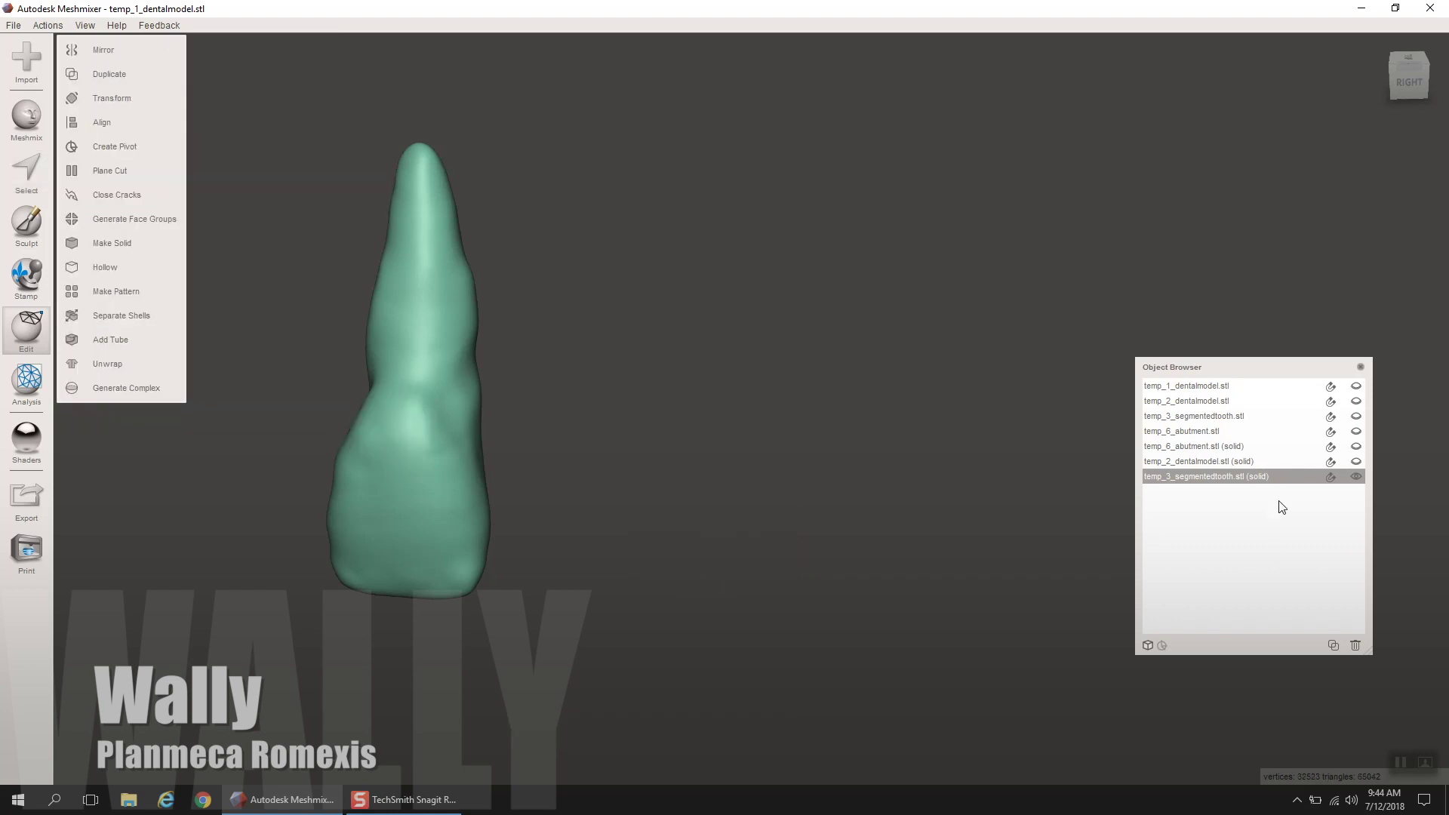
click(1356, 462)
click(1356, 446)
right_drag(943, 483, 593, 327)
Step: Rotate the solid tooth about the Y and Z axes toward the crown
click(26, 330)
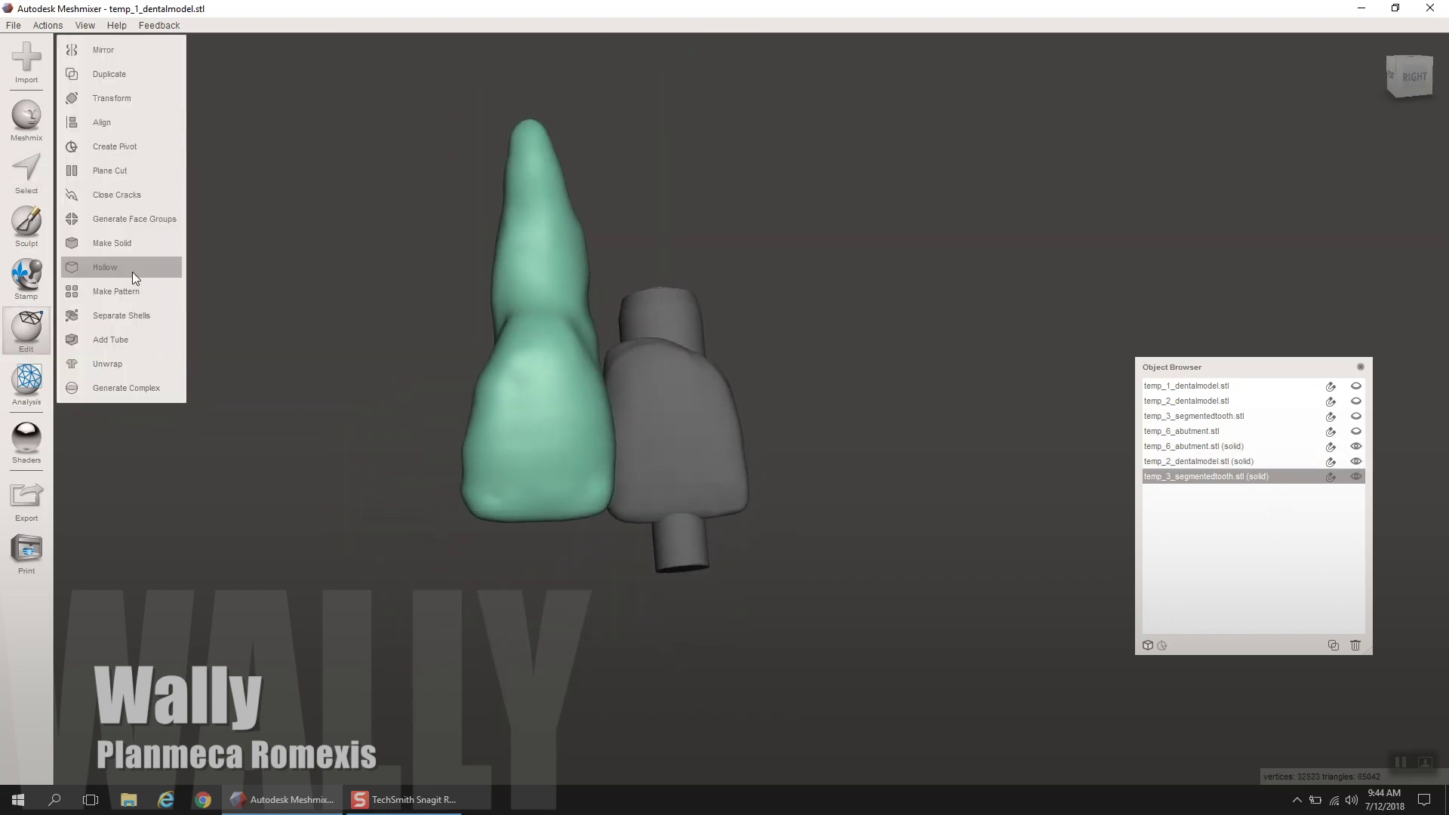
click(135, 103)
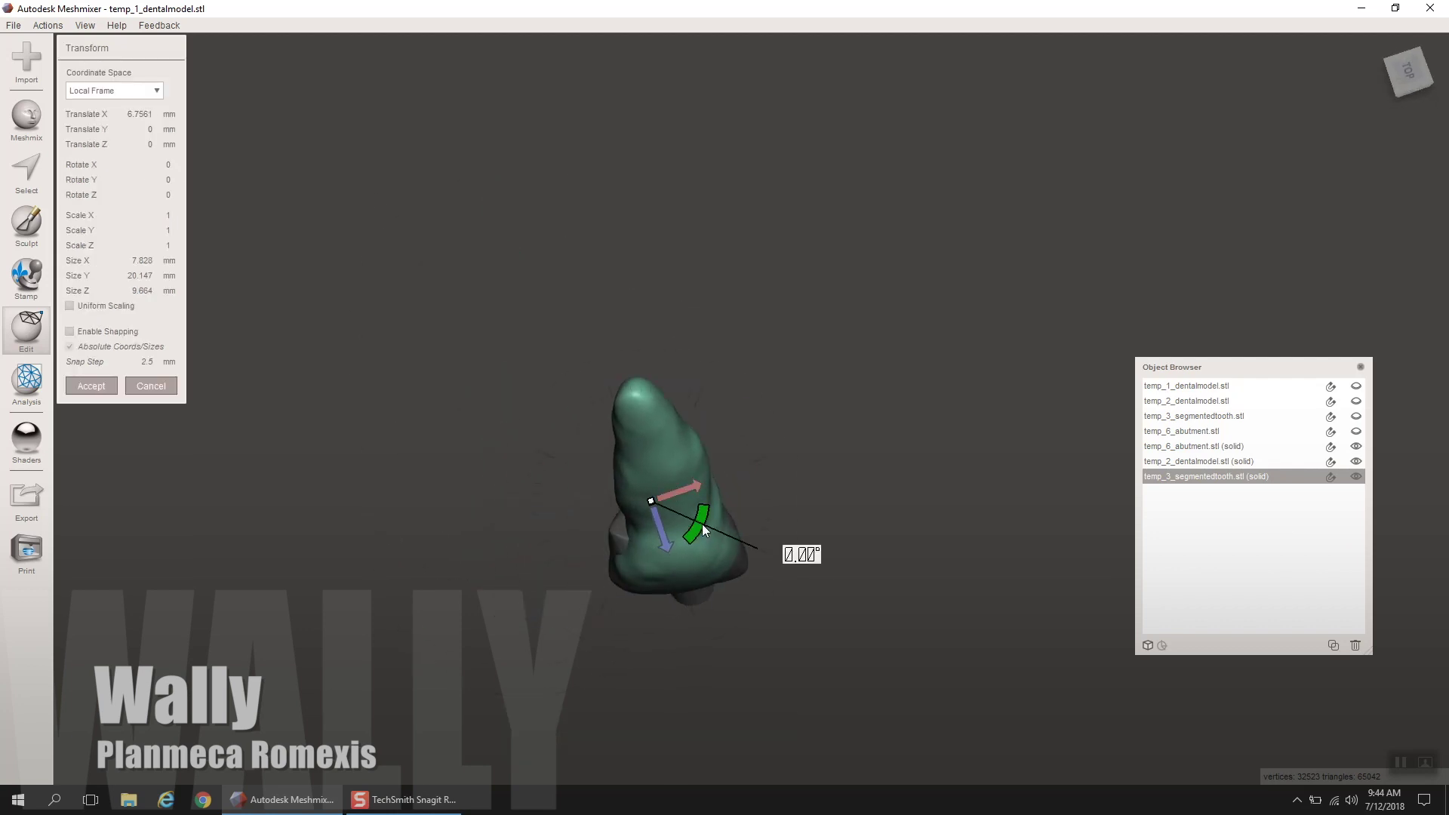
drag(702, 524, 637, 523)
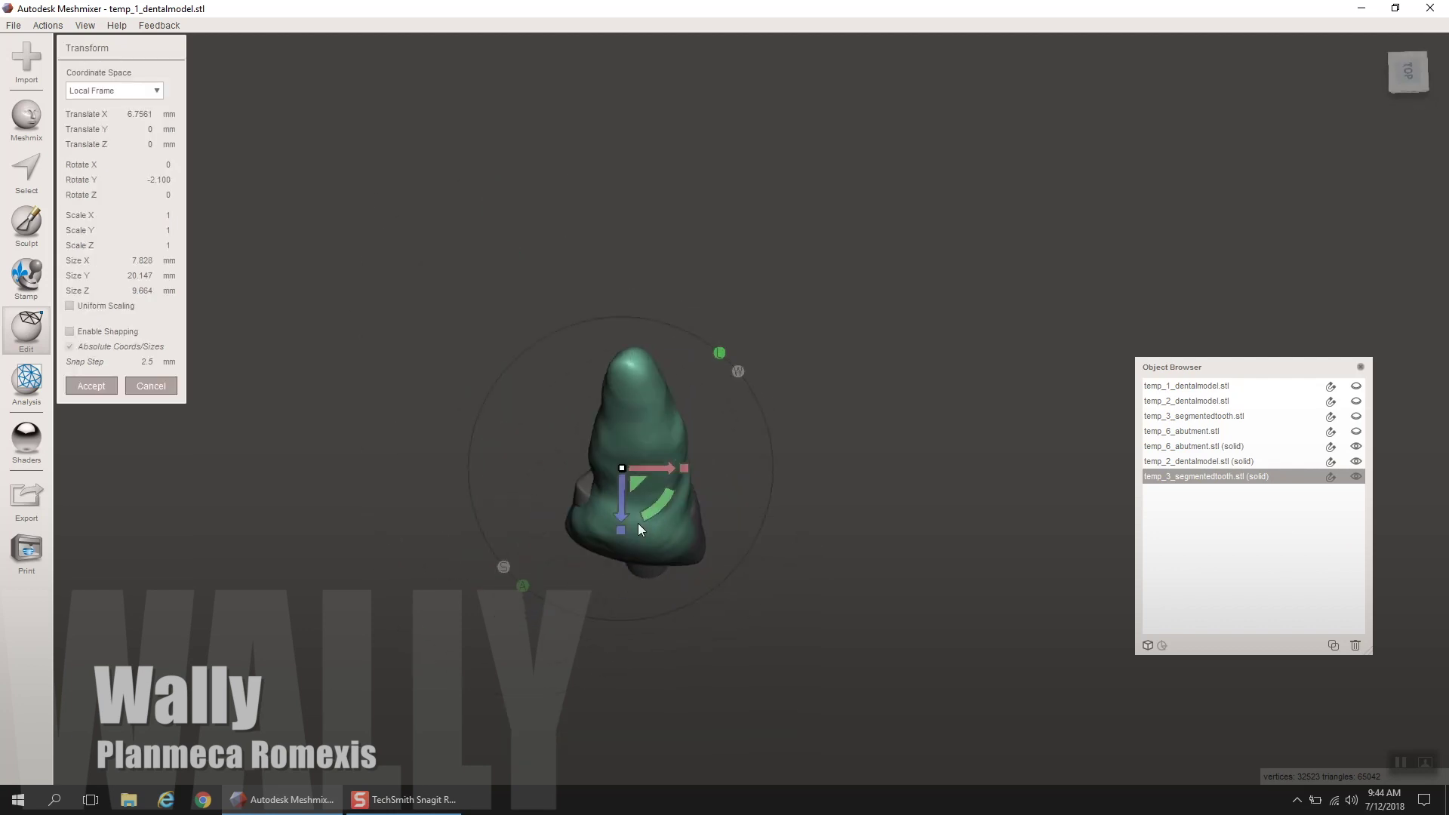
right_drag(637, 523, 898, 343)
right_drag(632, 315, 693, 519)
drag(693, 519, 696, 526)
right_drag(700, 507, 649, 315)
drag(649, 315, 653, 323)
right_drag(667, 362, 728, 530)
drag(664, 393, 635, 400)
right_drag(634, 400, 284, 506)
Step: Nudge the tooth along X, fine-tune its rotation, and accept the new position
drag(775, 356, 773, 352)
right_drag(773, 352, 803, 238)
mouse_move(752, 297)
mouse_down()
mouse_move(725, 205)
mouse_move(767, 282)
mouse_up()
right_drag(767, 282, 820, 324)
drag(820, 323, 864, 316)
right_drag(864, 315, 609, 279)
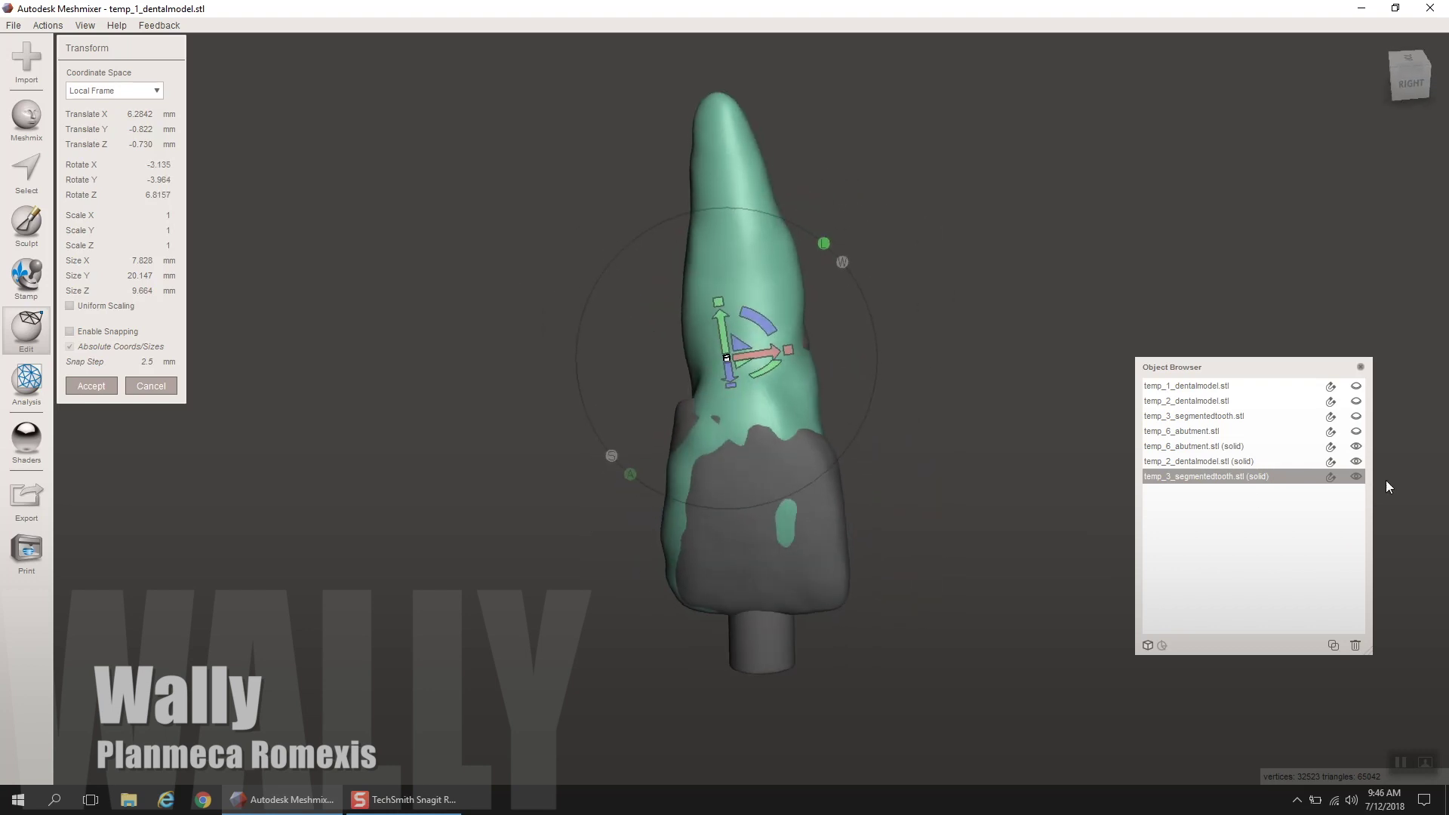
click(1356, 476)
right_drag(674, 424, 806, 354)
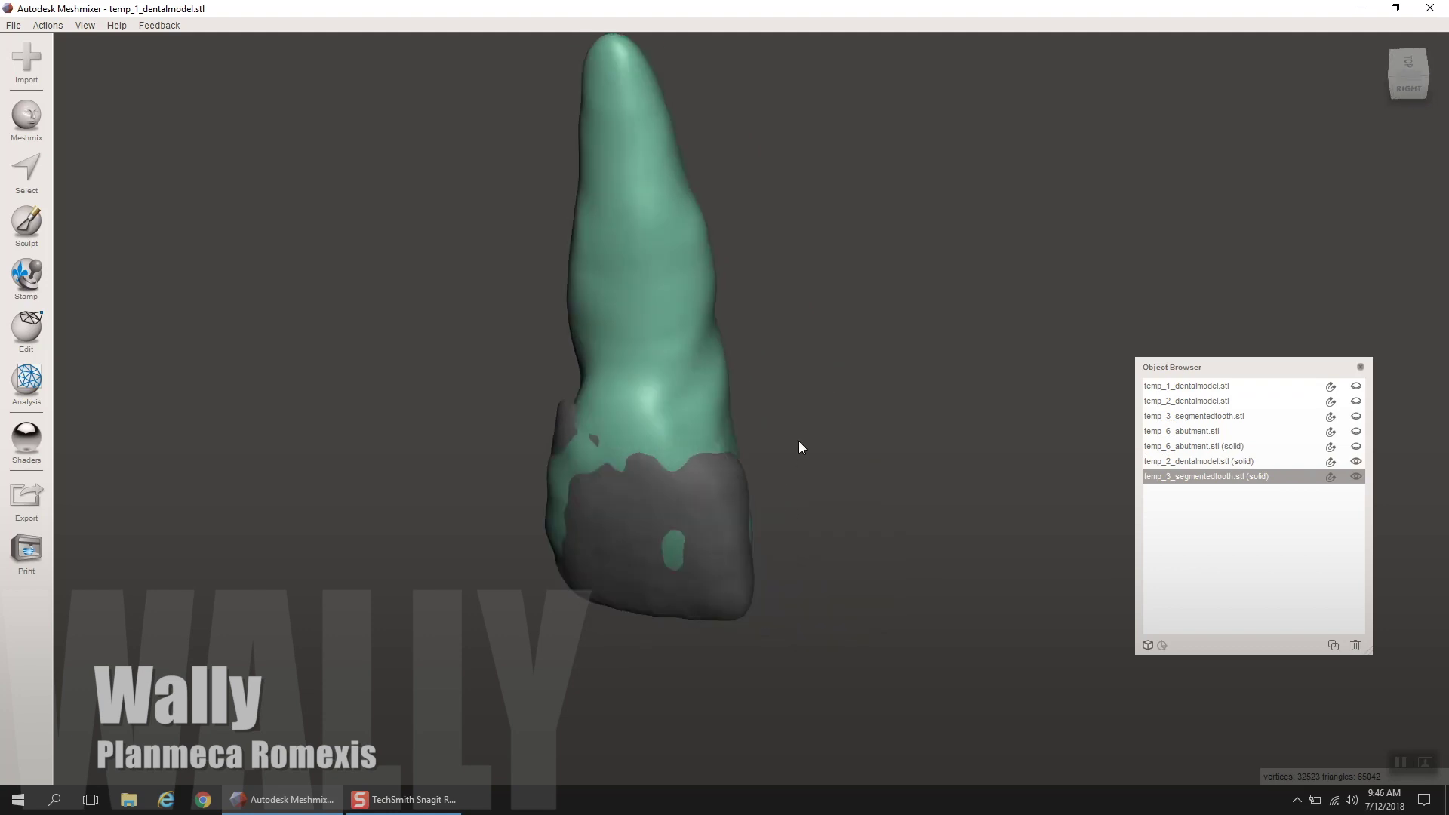
Step: Smooth the grey crown surface with the BubbleSmooth brush
click(27, 223)
mouse_move(108, 81)
click(342, 281)
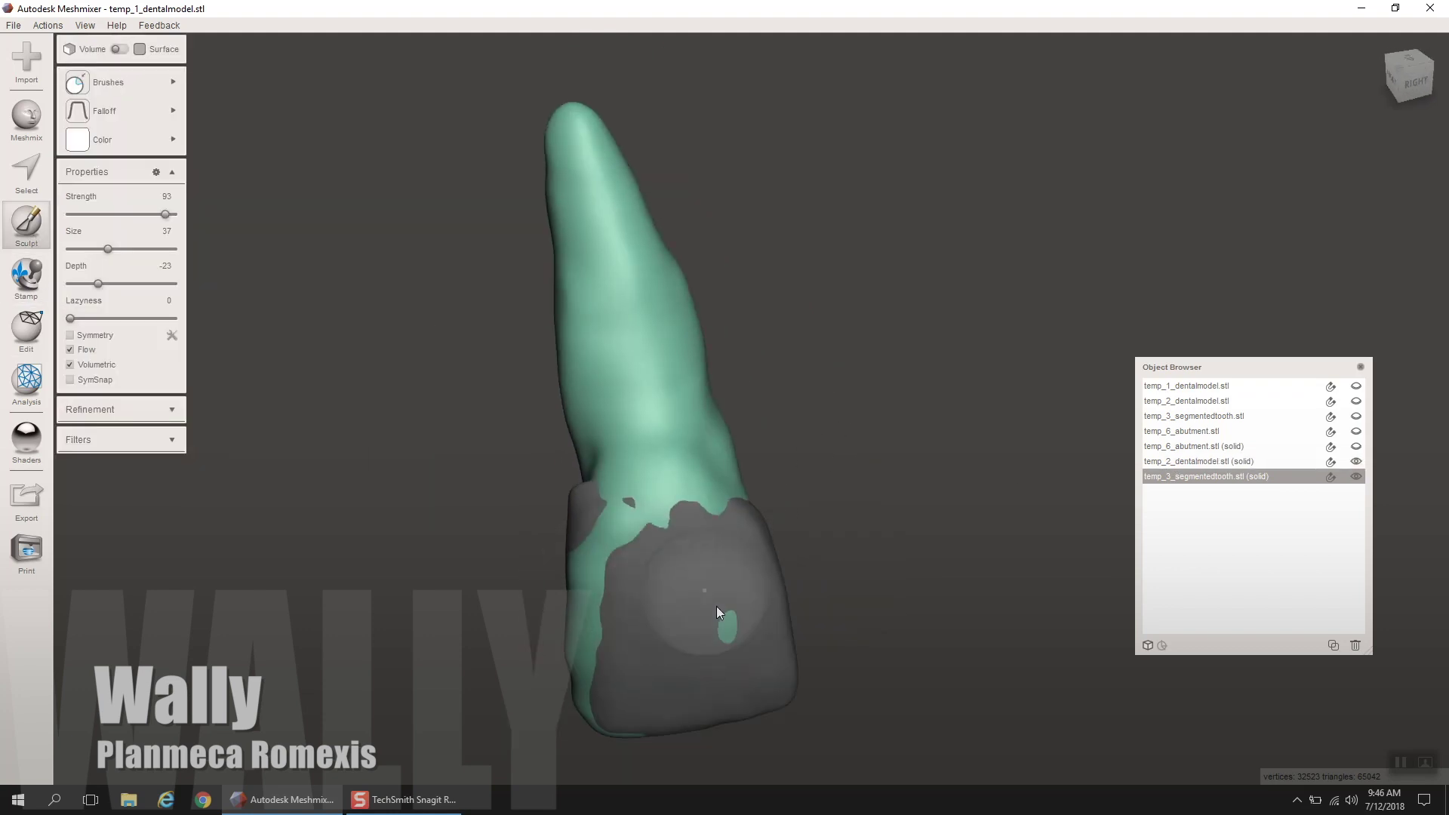
drag(717, 605, 676, 674)
mouse_move(676, 674)
right_down()
mouse_move(621, 473)
mouse_move(889, 659)
mouse_move(913, 532)
mouse_move(689, 476)
mouse_move(460, 463)
mouse_move(742, 641)
mouse_move(410, 636)
mouse_move(903, 493)
mouse_move(502, 283)
right_up()
Step: Combine the crown and aligned tooth into one object and make it solid
shift+click(1214, 462)
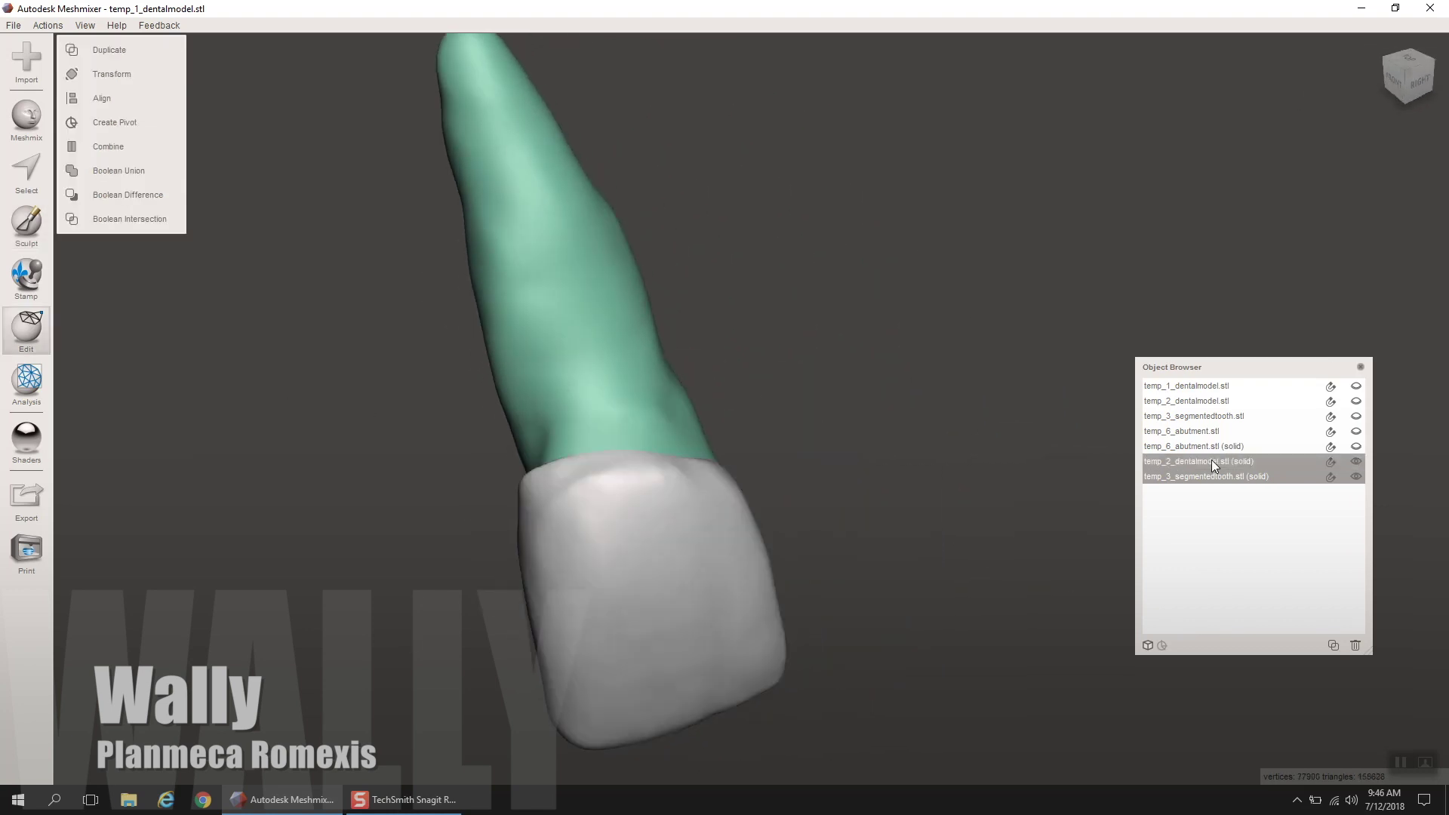
click(101, 147)
click(104, 257)
click(93, 441)
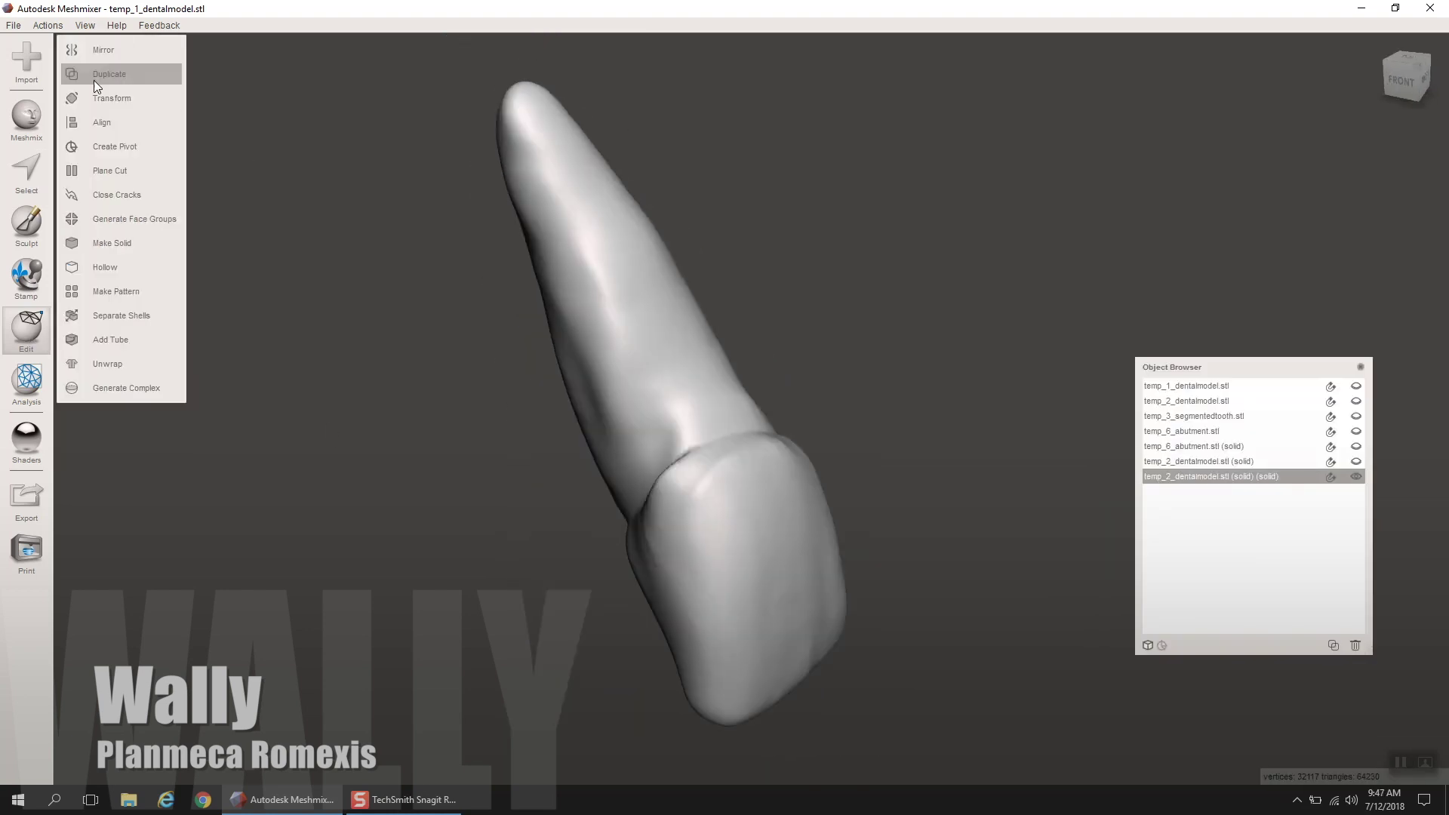
Step: Show the abutment and check the combined solid tooth standing upright over it
key(s)
mouse_move(616, 452)
right_down()
mouse_move(620, 299)
mouse_move(578, 441)
mouse_move(569, 402)
mouse_move(820, 327)
mouse_move(872, 443)
mouse_move(796, 311)
mouse_move(589, 576)
mouse_move(1044, 546)
mouse_move(1133, 513)
right_up()
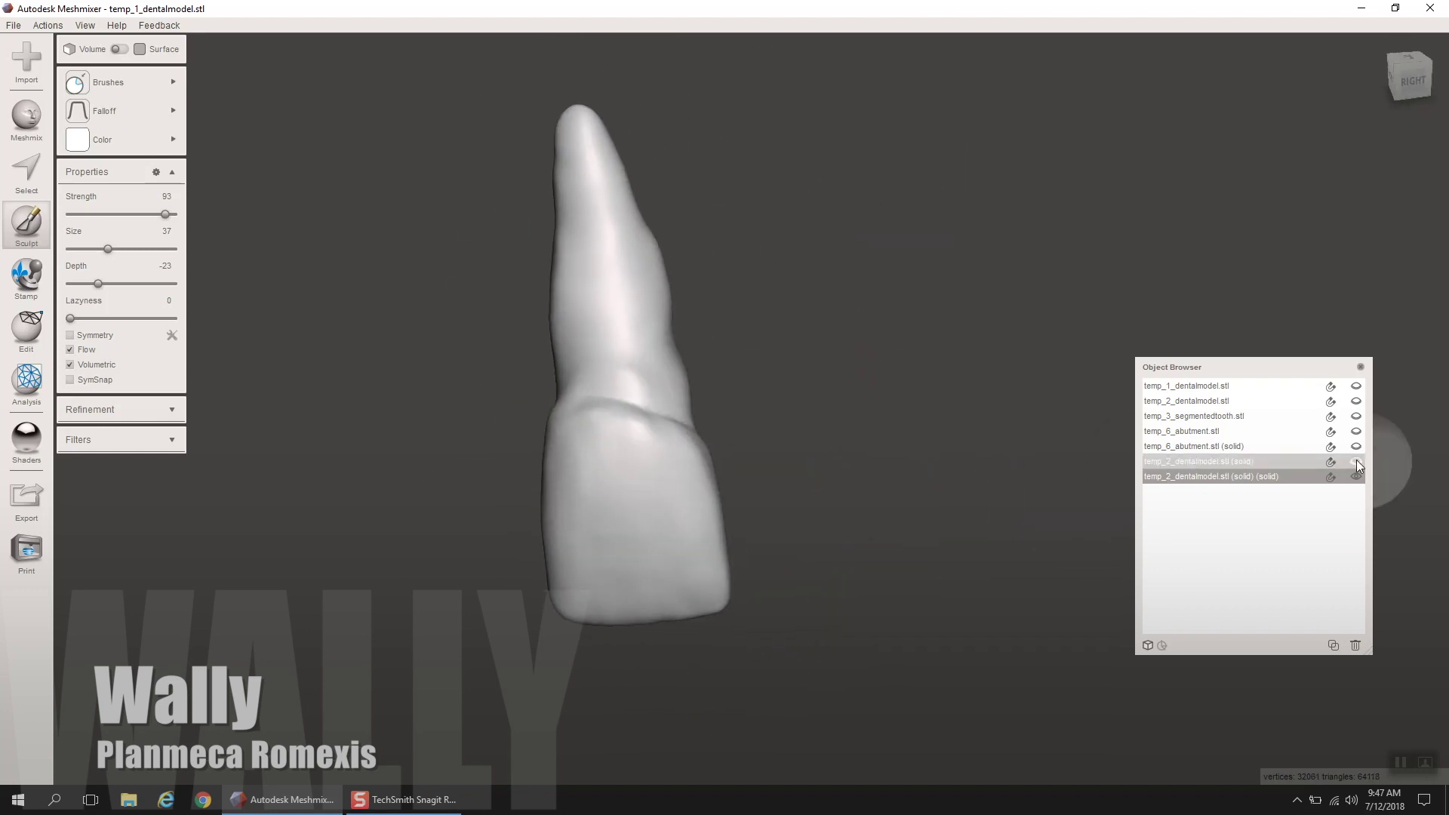
click(1283, 431)
right_drag(1045, 338, 826, 438)
scroll(826, 438, up, 3)
click(827, 437)
click(26, 223)
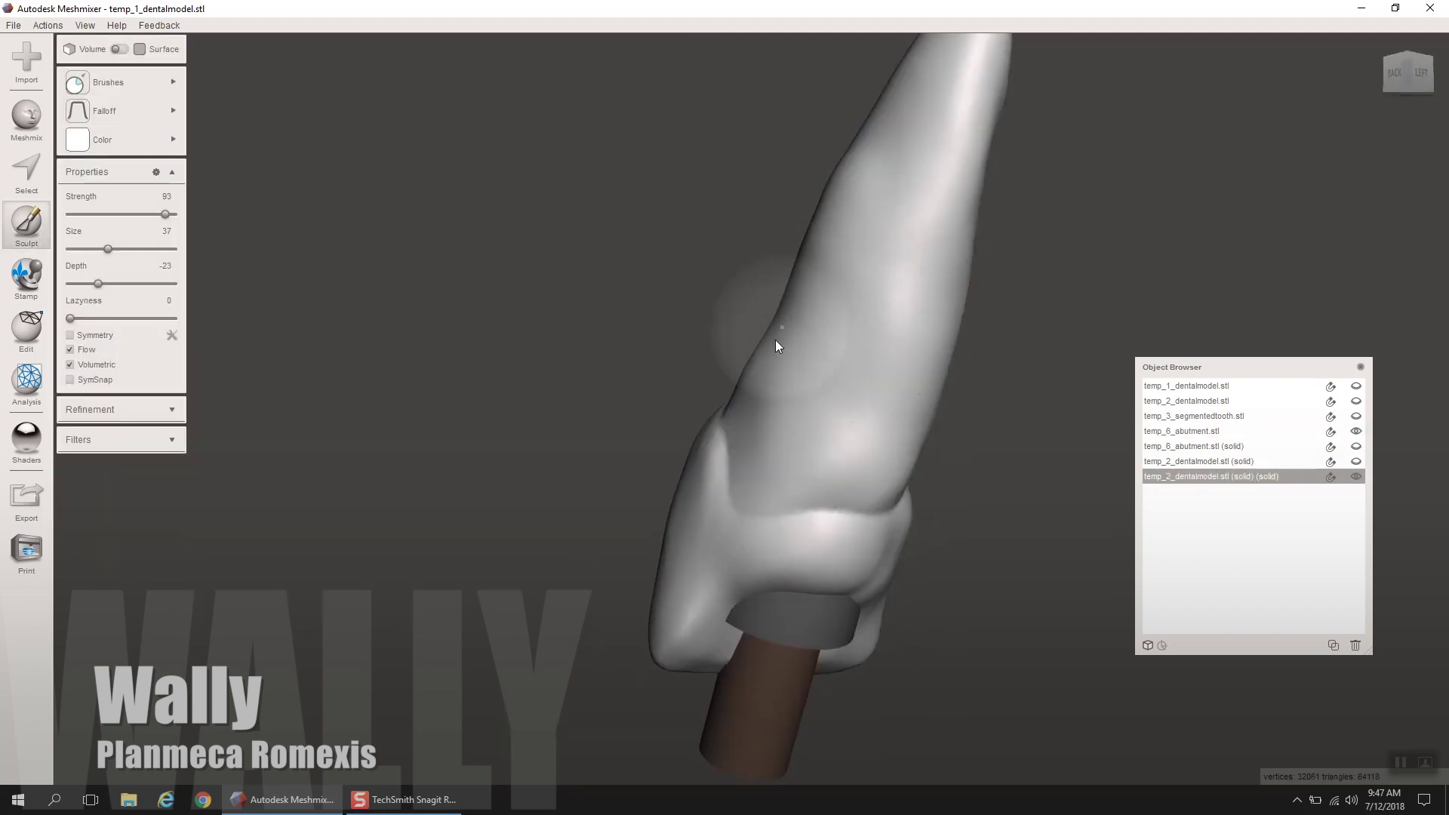
right_drag(805, 375, 608, 414)
click(1358, 463)
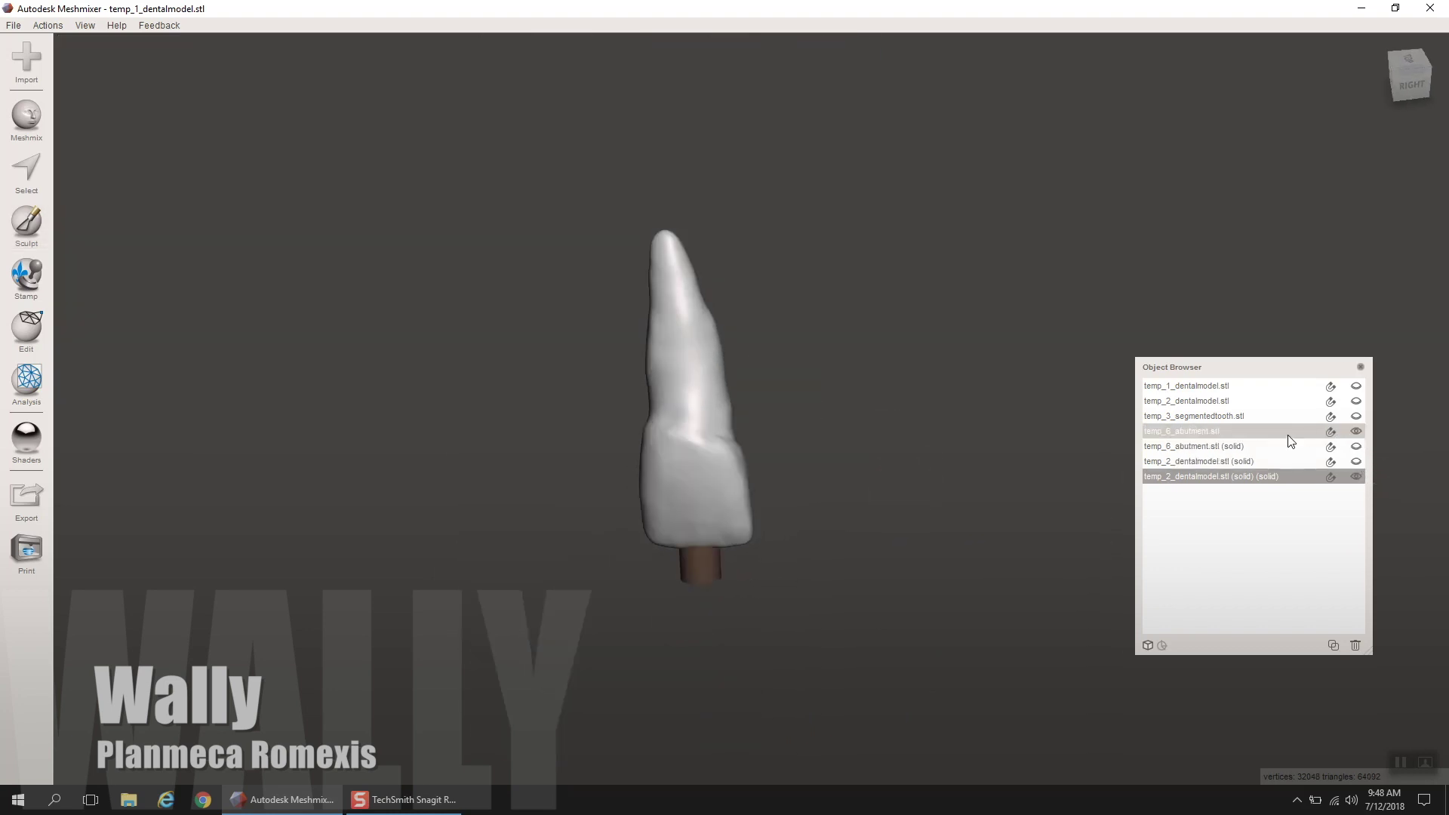
click(1194, 475)
mouse_move(30, 326)
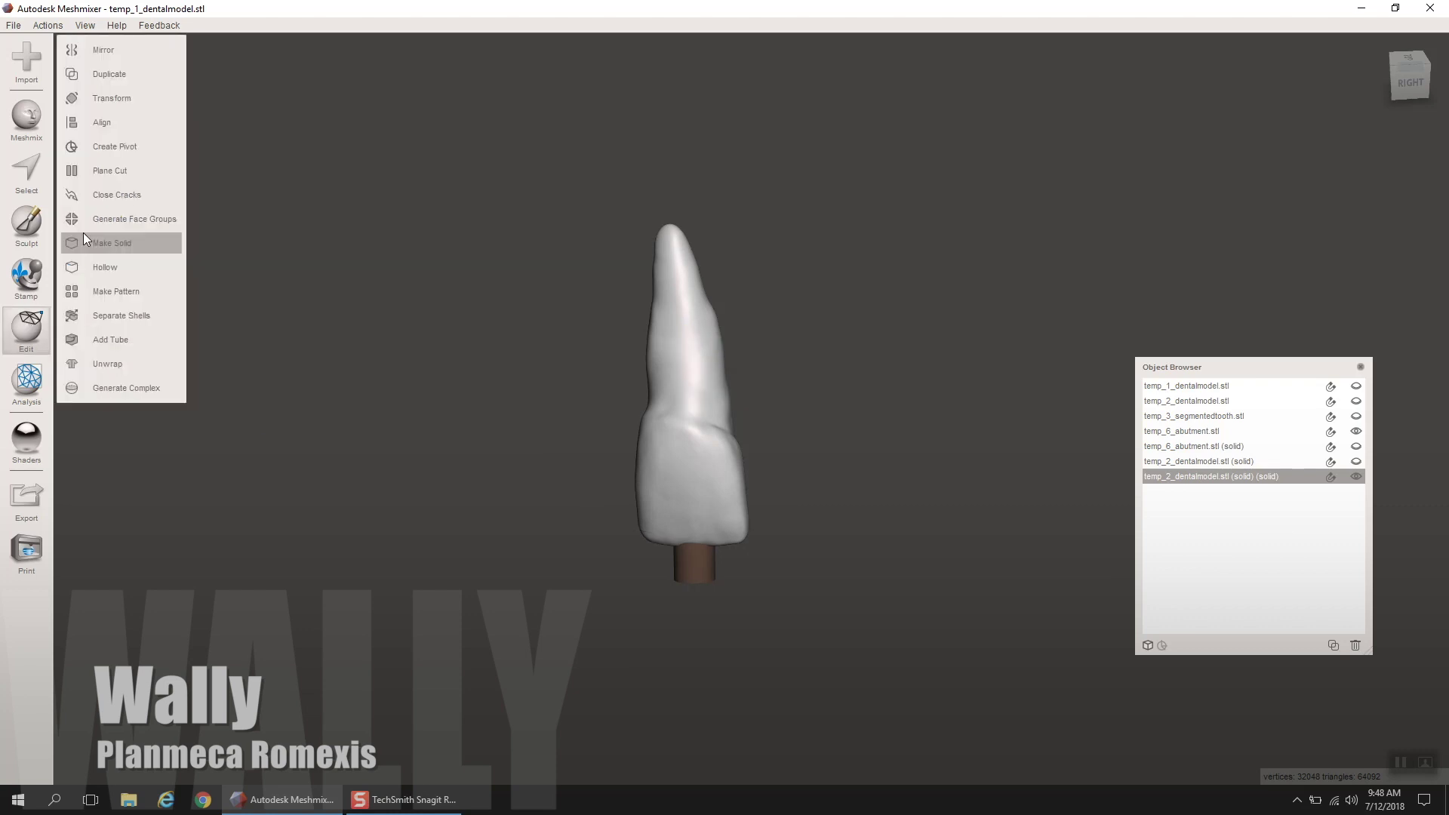
click(109, 171)
Step: Give the tooth a gold display material
scroll(743, 333, up, 5)
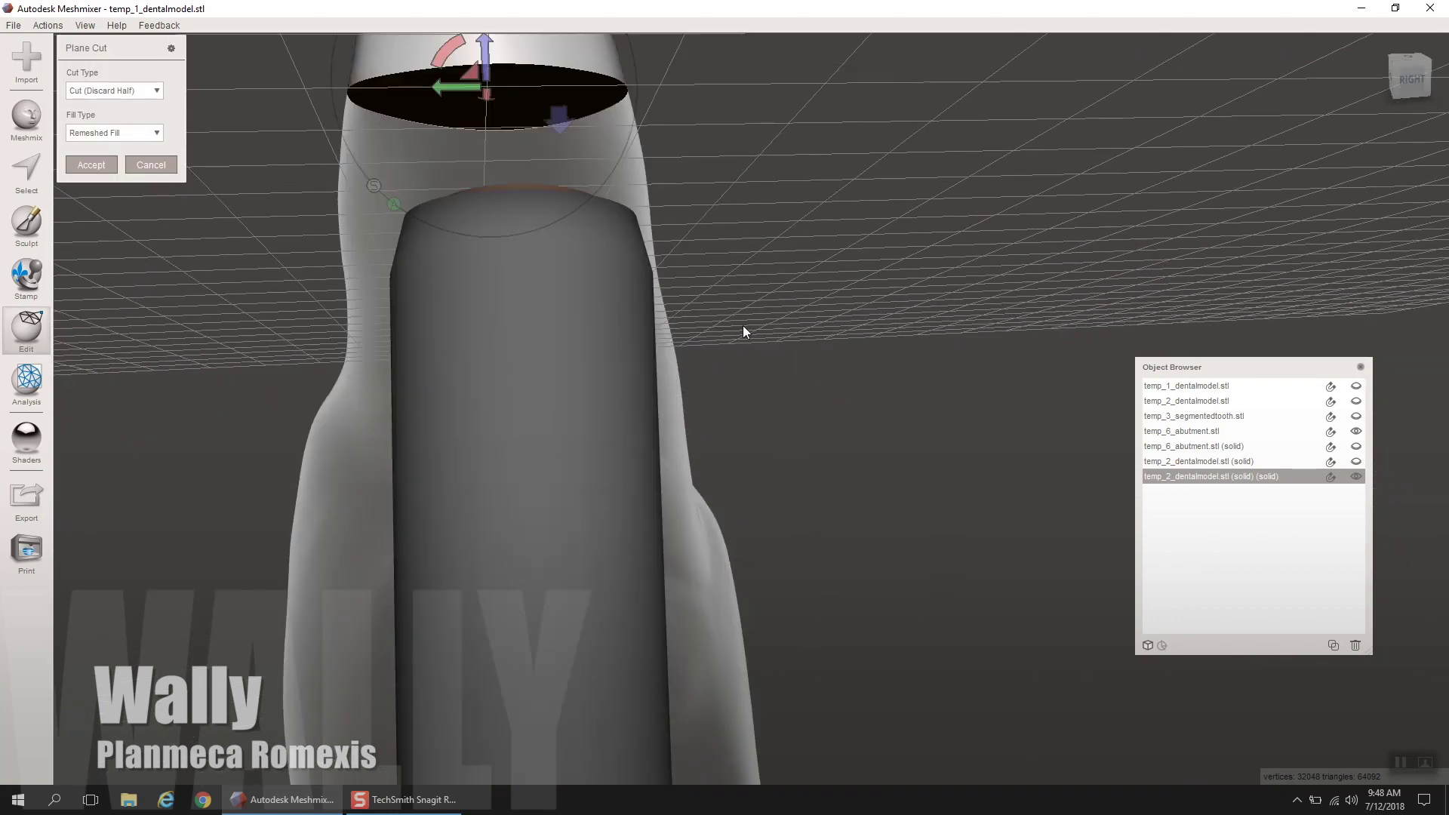
scroll(742, 332, down, 5)
right_drag(613, 319, 453, 324)
click(27, 436)
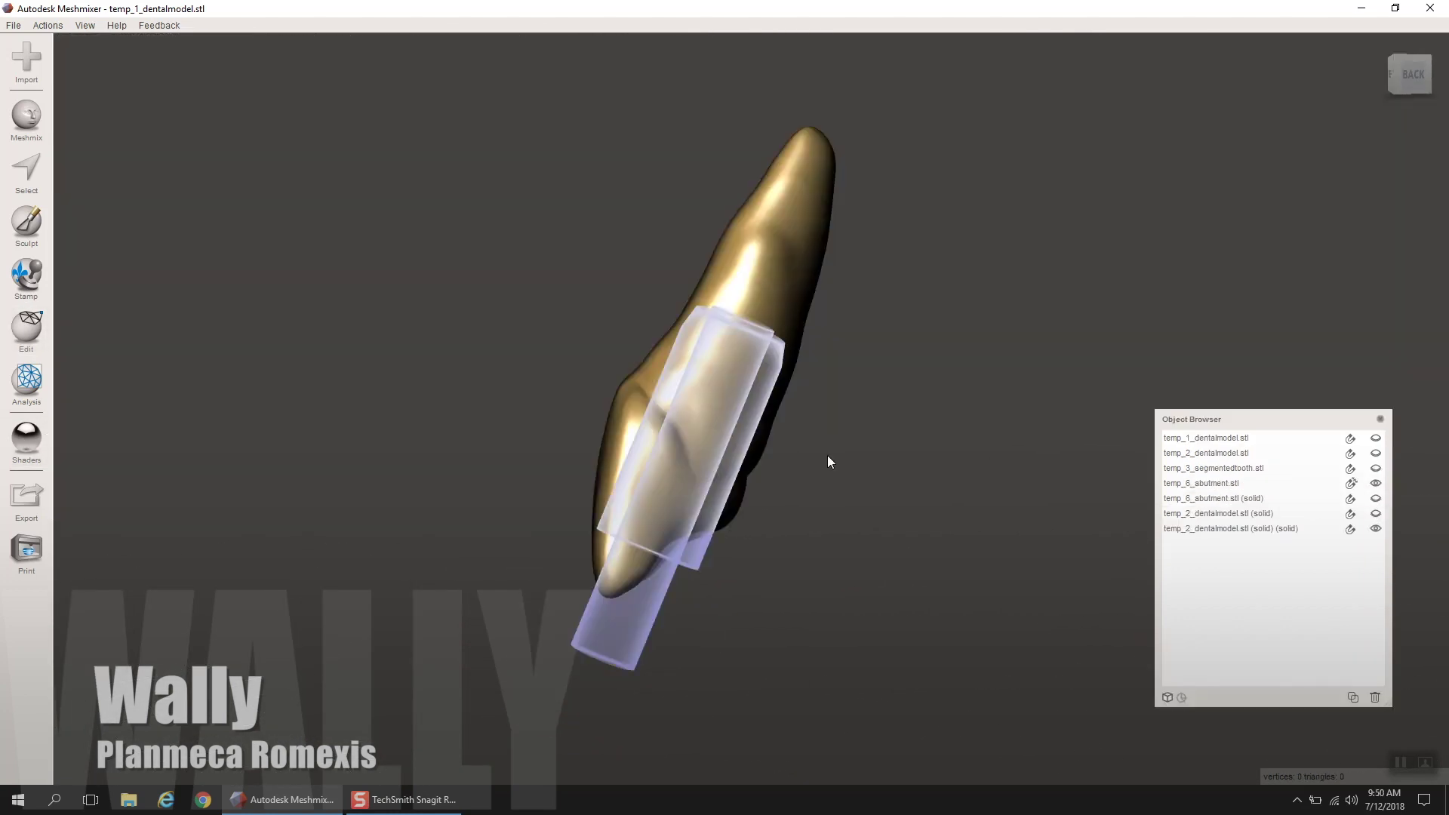
Step: Plane-cut the root off the tooth at the crown's base
mouse_move(27, 326)
click(71, 320)
drag(789, 303, 805, 316)
right_drag(804, 316, 852, 359)
drag(603, 321, 597, 332)
mouse_move(664, 332)
right_down()
mouse_move(682, 350)
mouse_move(672, 341)
right_up()
drag(672, 342, 774, 291)
right_drag(774, 291, 847, 328)
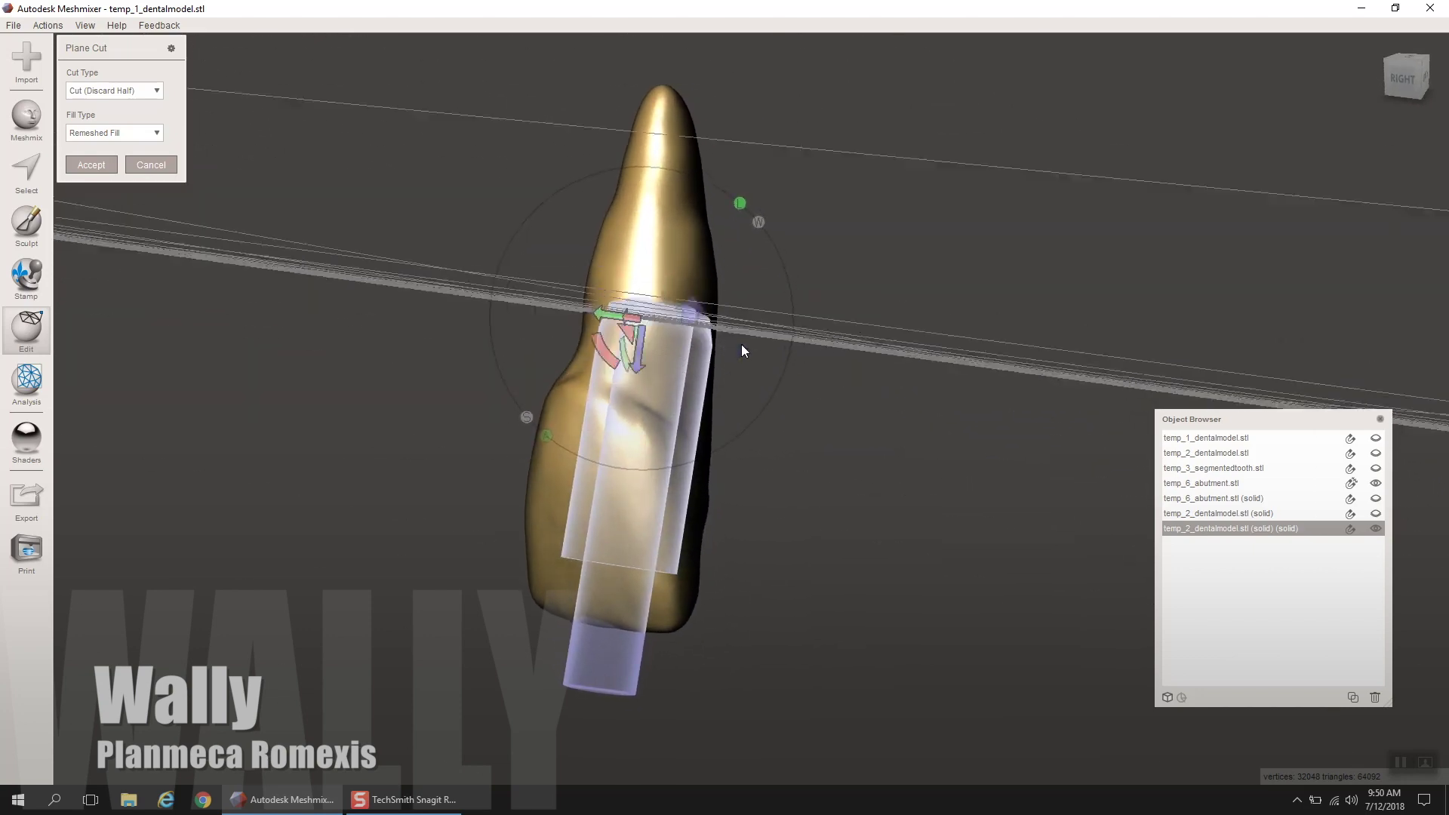
click(91, 164)
right_drag(199, 238, 735, 624)
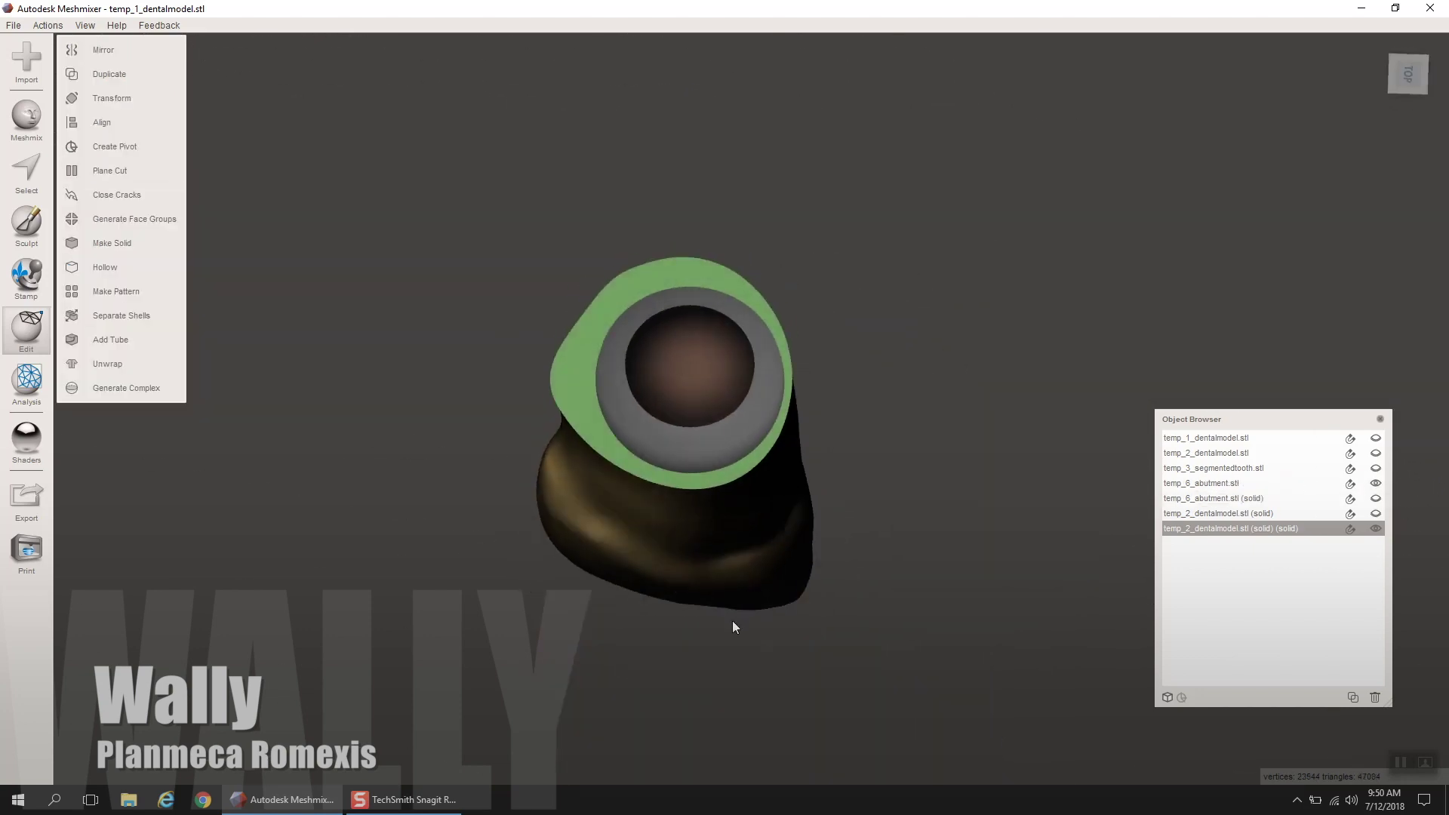
Step: Sculpt the gold crown's rim and sides with a brush at strength 57, size 35, depth 50
click(27, 223)
right_drag(710, 355, 757, 364)
mouse_move(744, 453)
right_down()
mouse_move(571, 425)
mouse_move(737, 451)
mouse_move(842, 399)
mouse_move(715, 310)
mouse_move(745, 446)
right_up()
right_drag(800, 278, 835, 352)
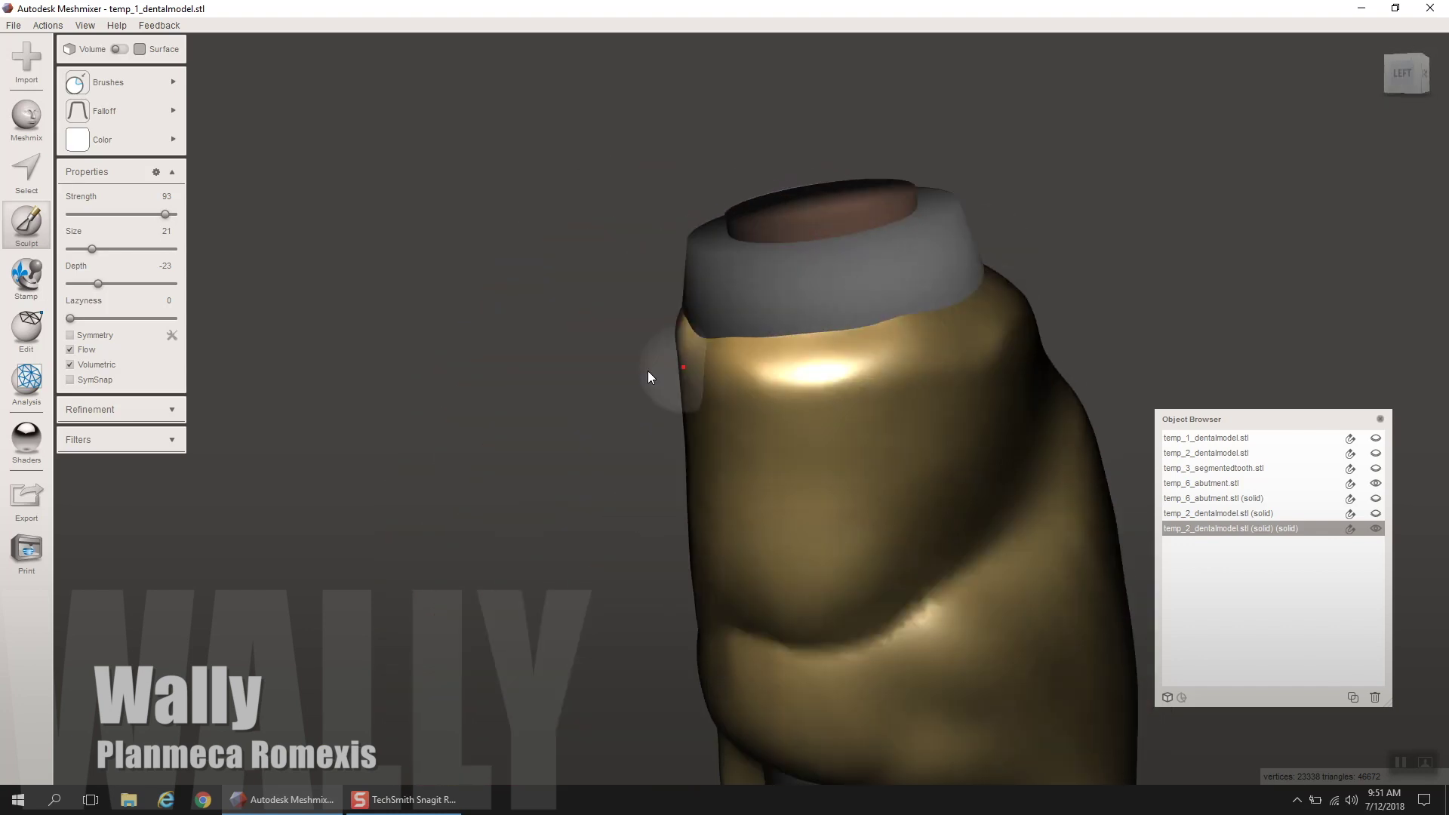
mouse_move(930, 361)
right_down()
mouse_move(930, 375)
mouse_move(846, 307)
mouse_move(787, 496)
mouse_move(730, 448)
mouse_move(795, 379)
mouse_move(709, 411)
right_up()
mouse_move(151, 82)
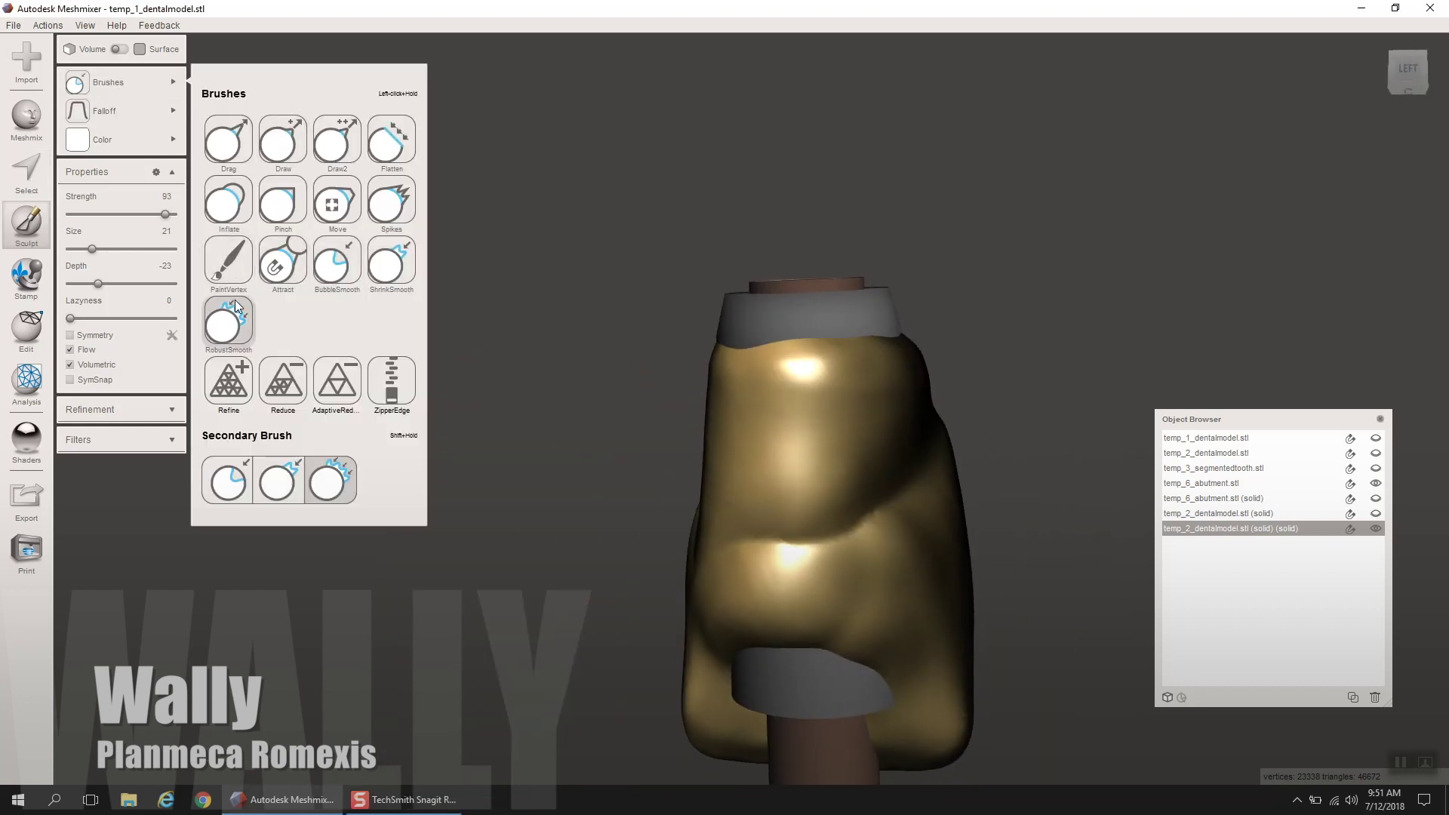
click(283, 203)
right_drag(817, 298, 803, 388)
scroll(866, 447, down, 5)
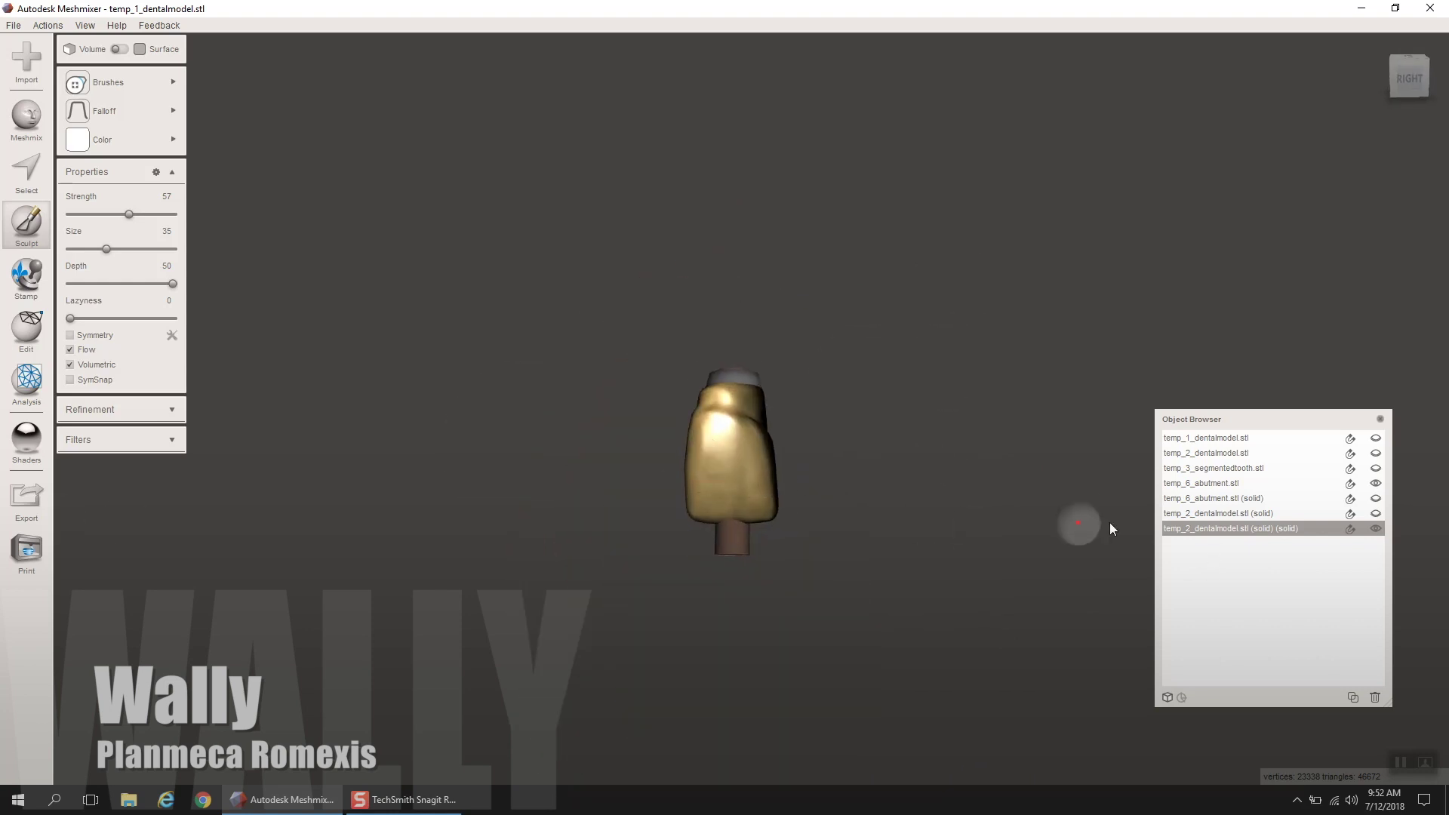
click(1247, 530)
Step: Boolean-subtract the solid abutment from the crown to cut its matching opening
shift+click(1215, 498)
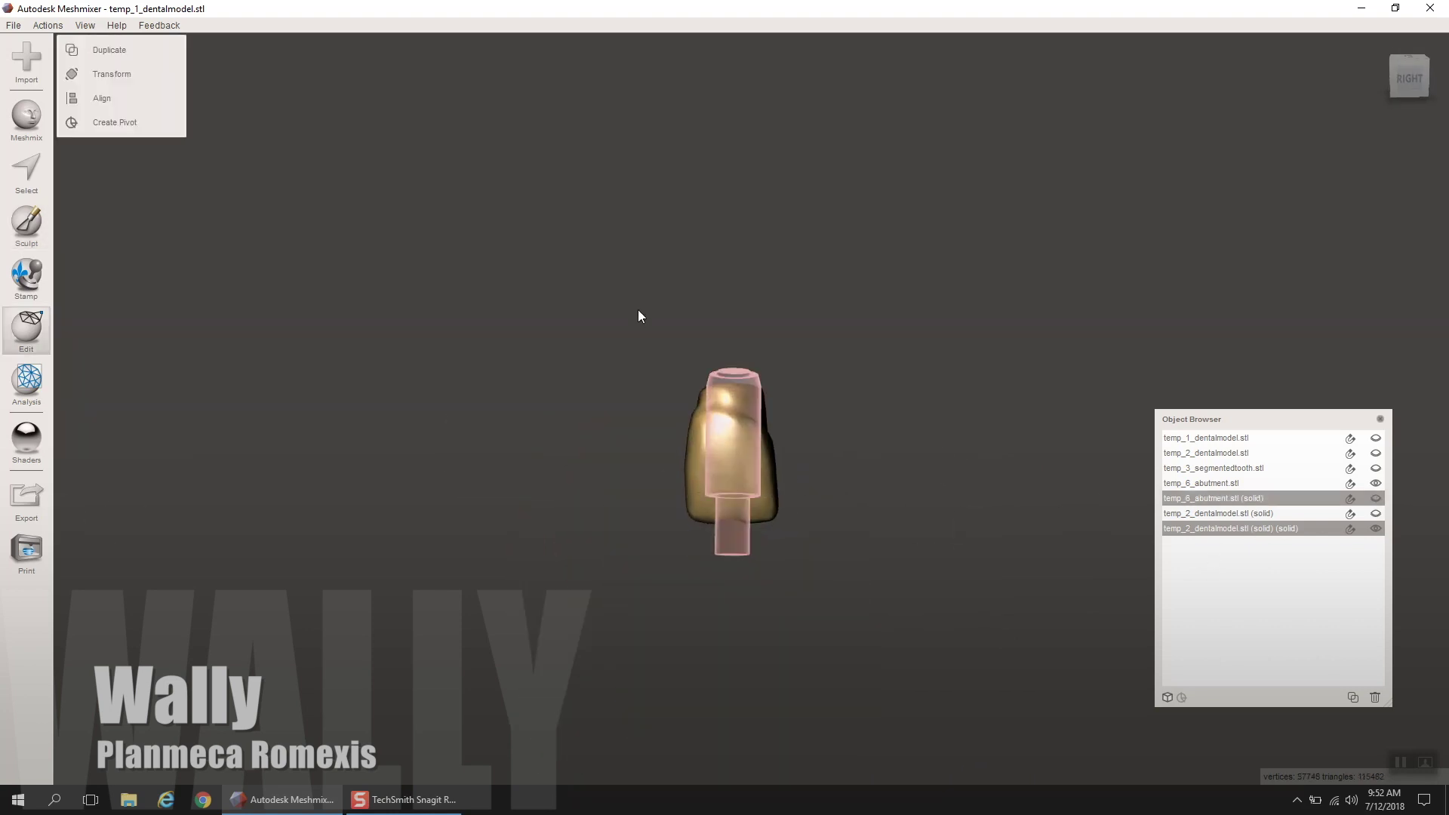
scroll(1249, 537, up, 3)
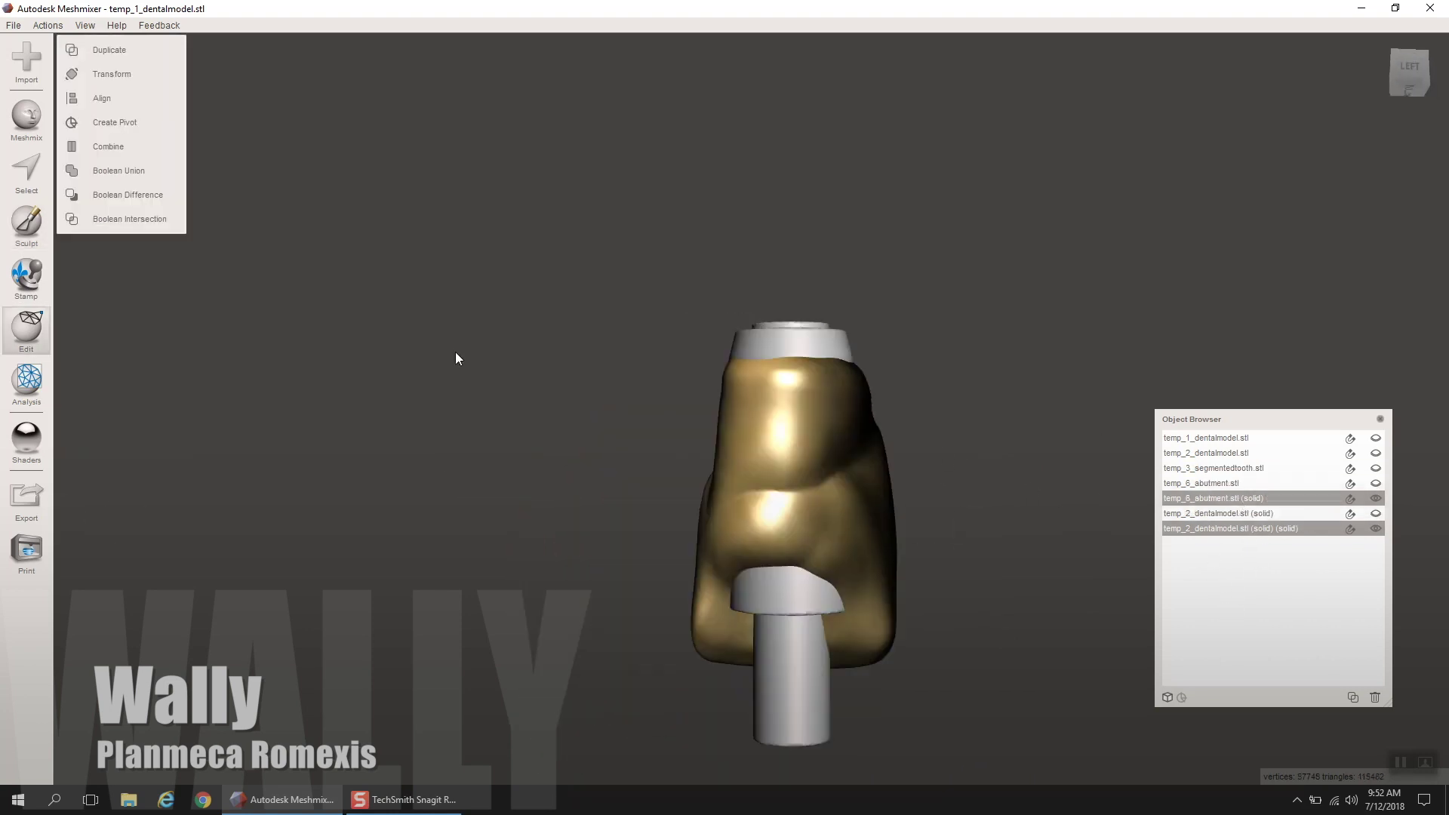
click(128, 195)
right_drag(662, 411, 744, 441)
key(Return)
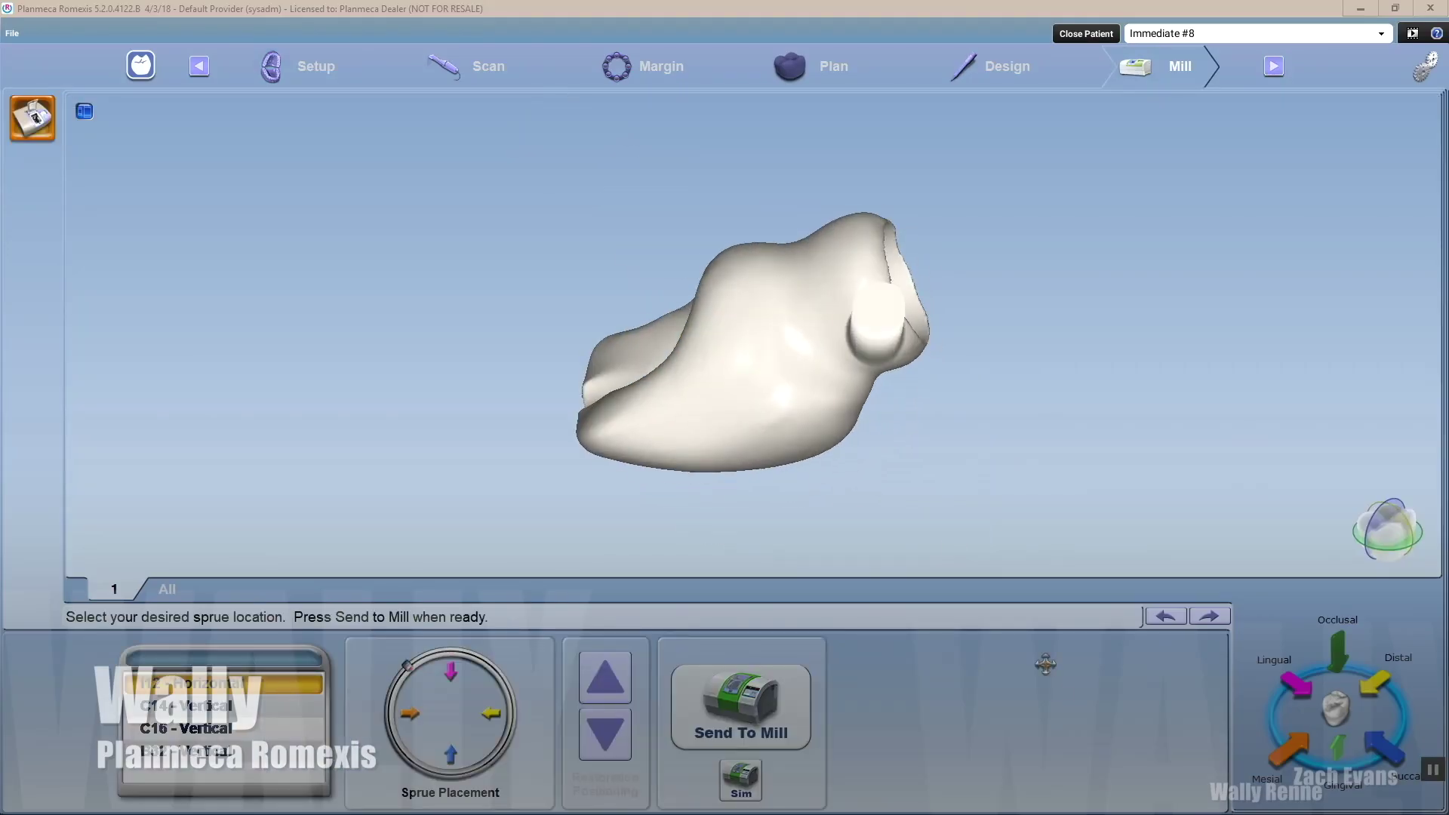
Step: In Romexis Mill, set the mill material to Lava Ultimate
right_drag(1022, 468, 957, 376)
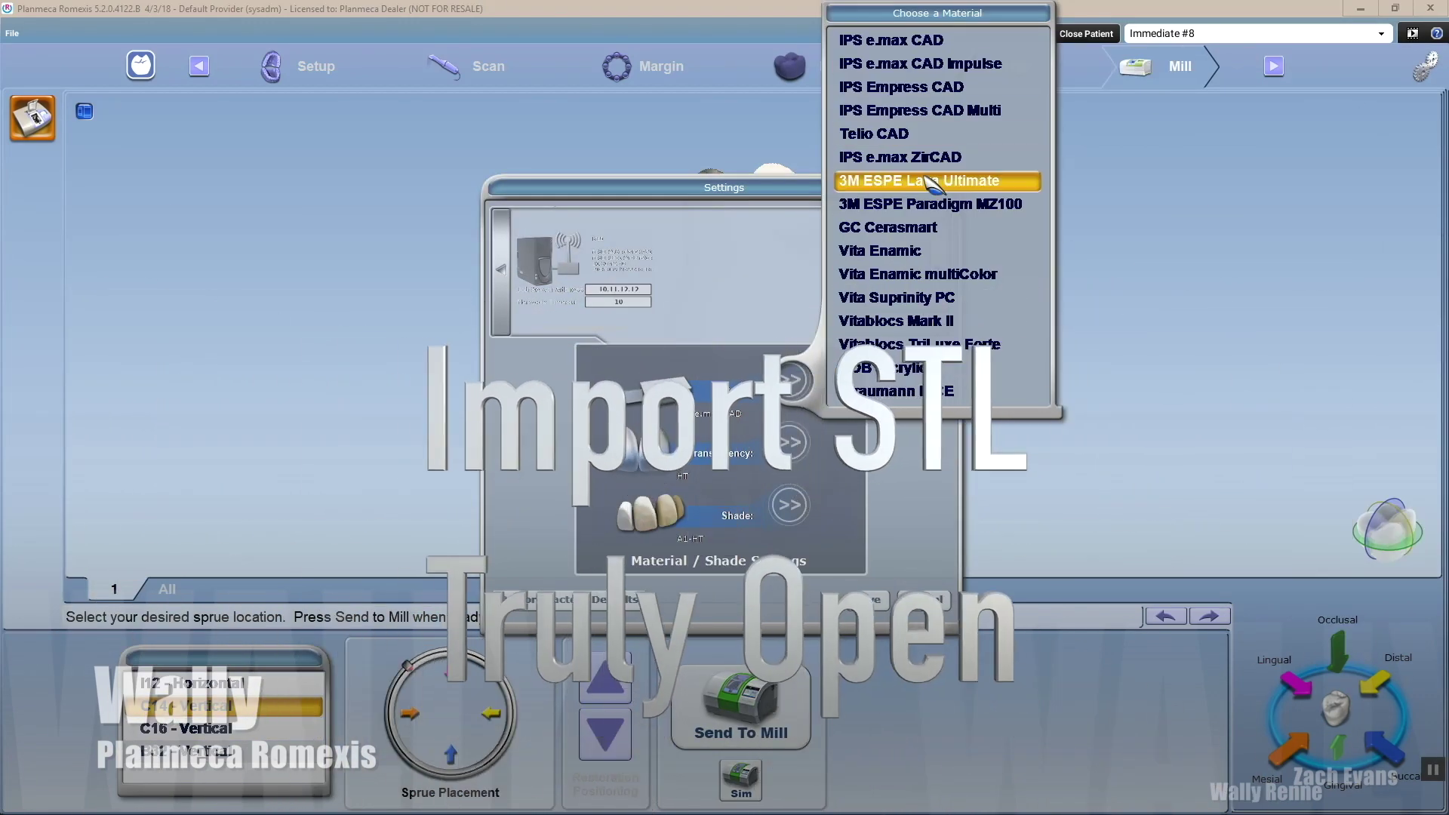
click(930, 183)
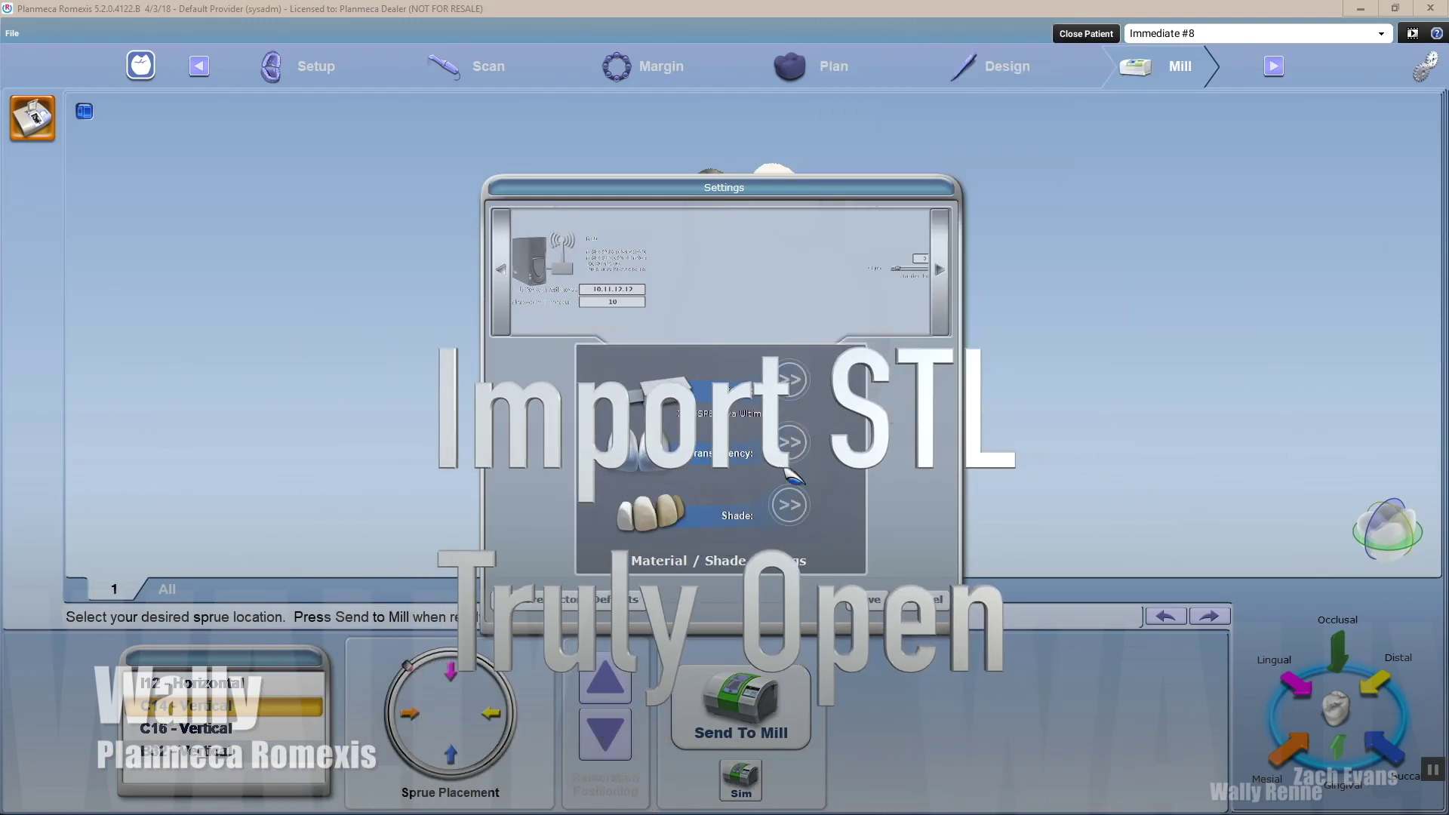
click(936, 600)
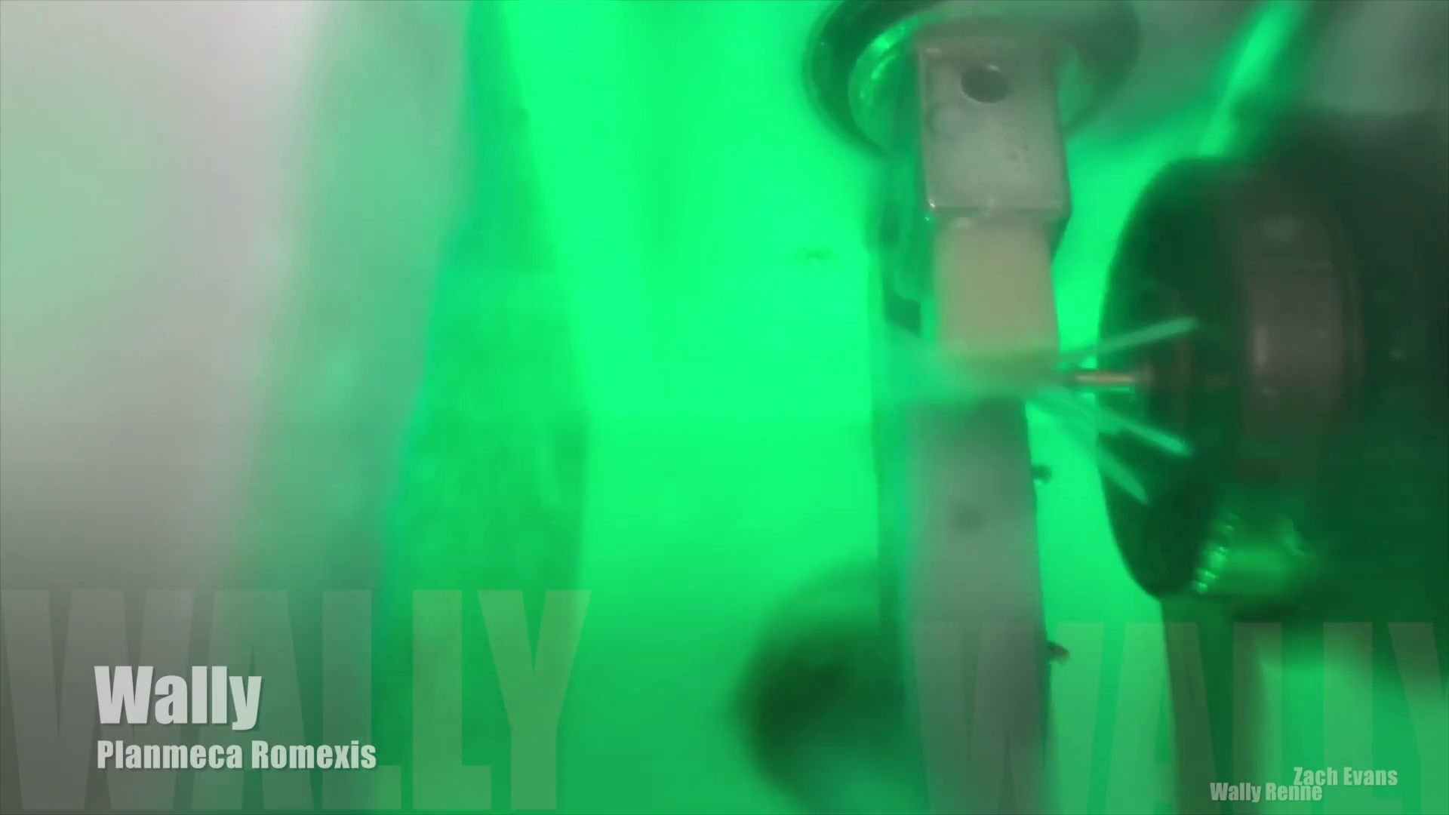